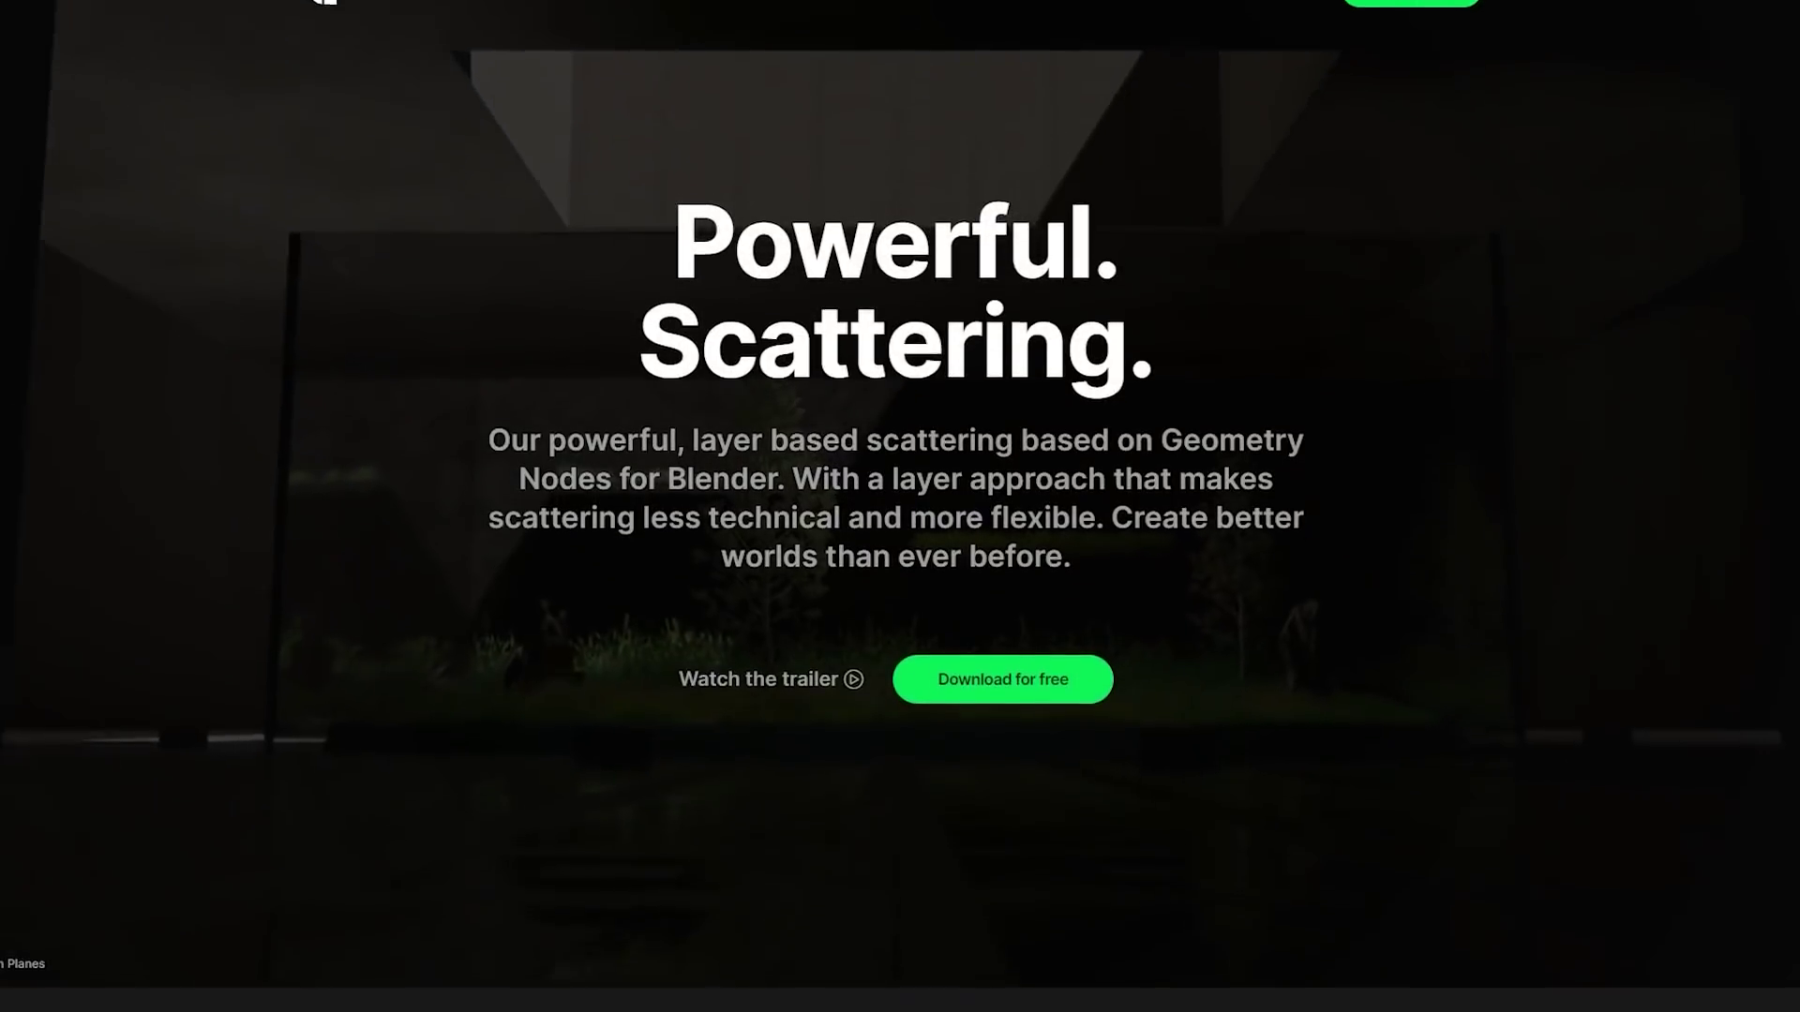
# Scroll the GScatter page down to the 'Don't learn Geo Nodes' section
pyautogui.scroll(-6, 900, 506)
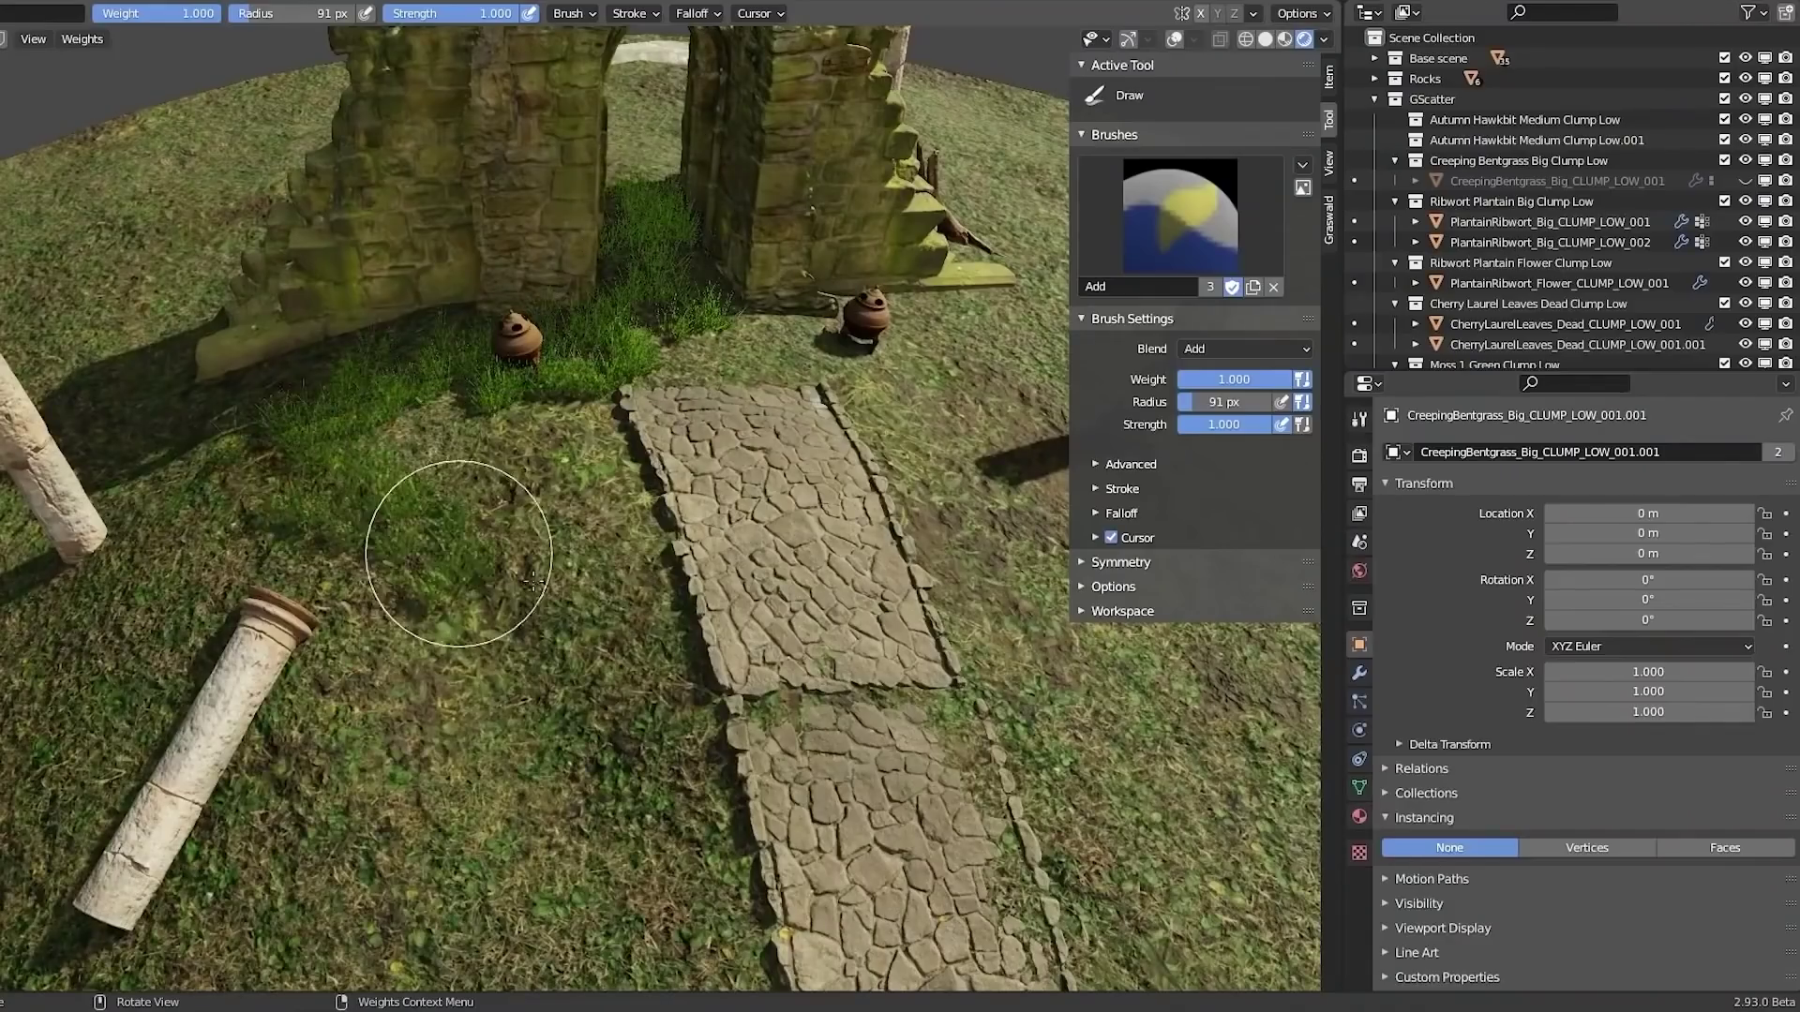
# Orbit out of the ruin scene and preview Creeping Bentgrass Big, Creeping Bentgrass Cut and Dandelion Big assets
pyautogui.moveTo(428, 525); pyautogui.dragTo(463, 342, button='middle')
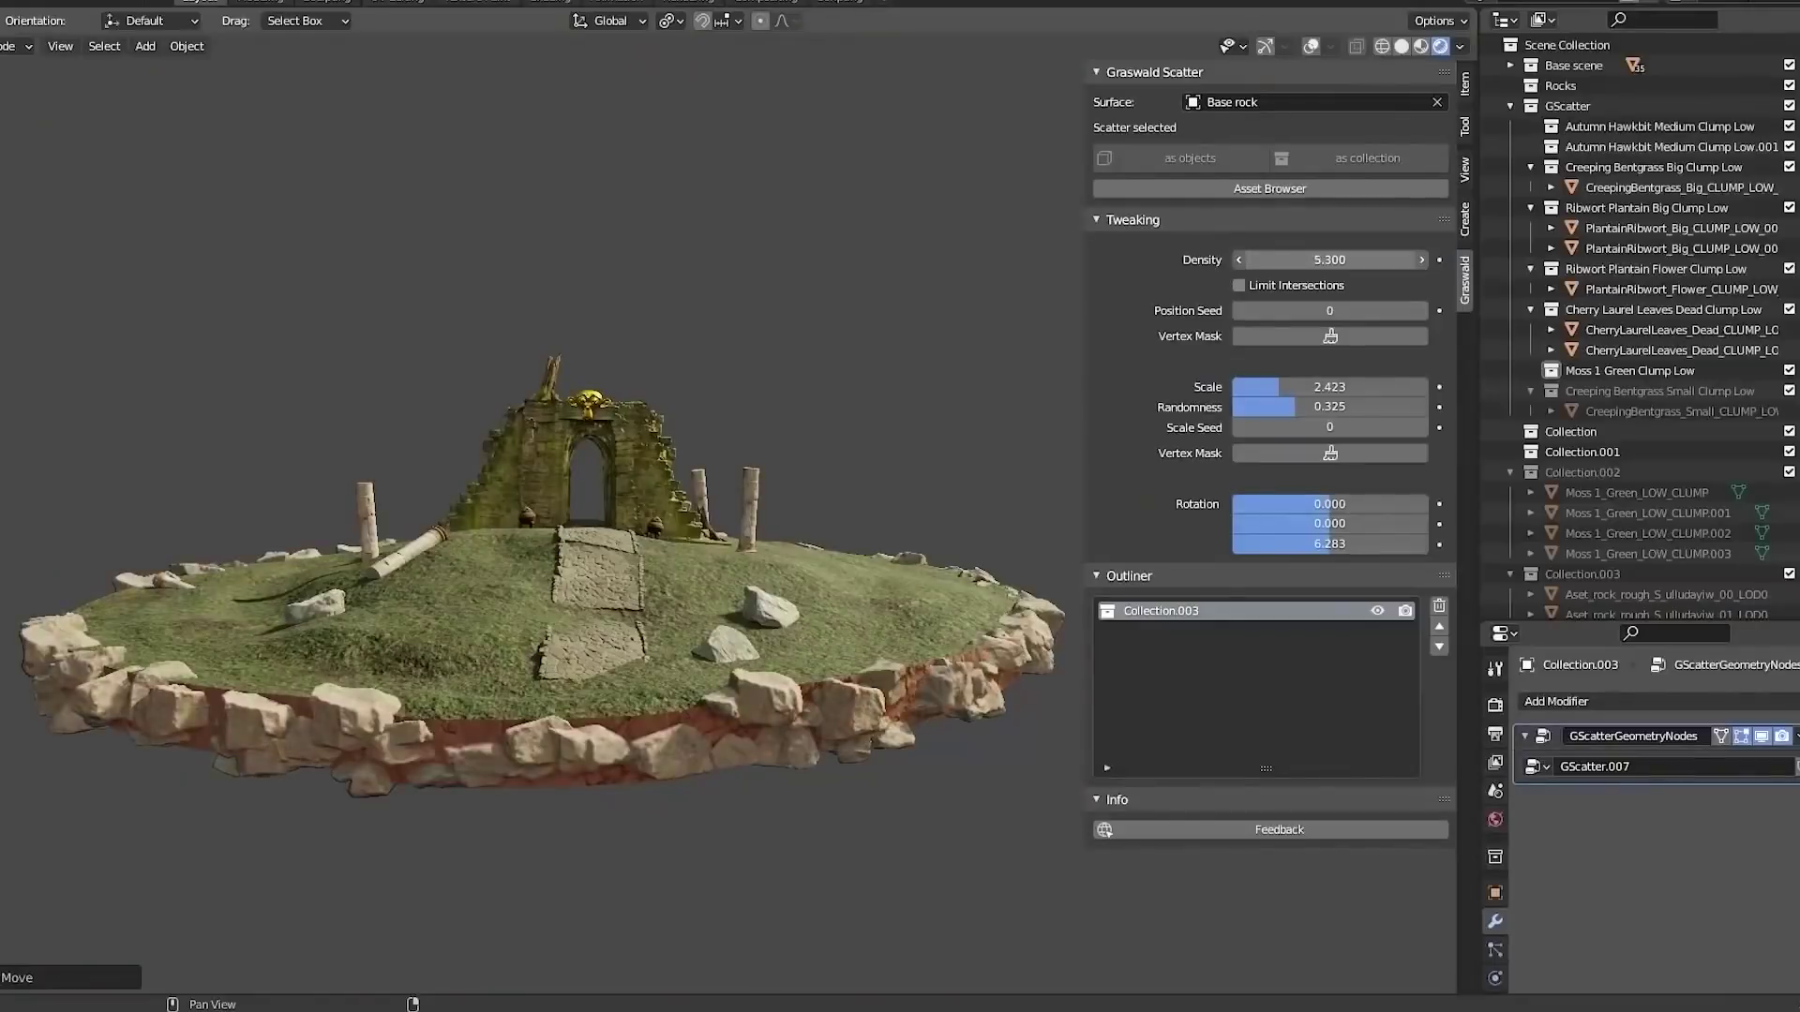
pyautogui.click(609, 192)
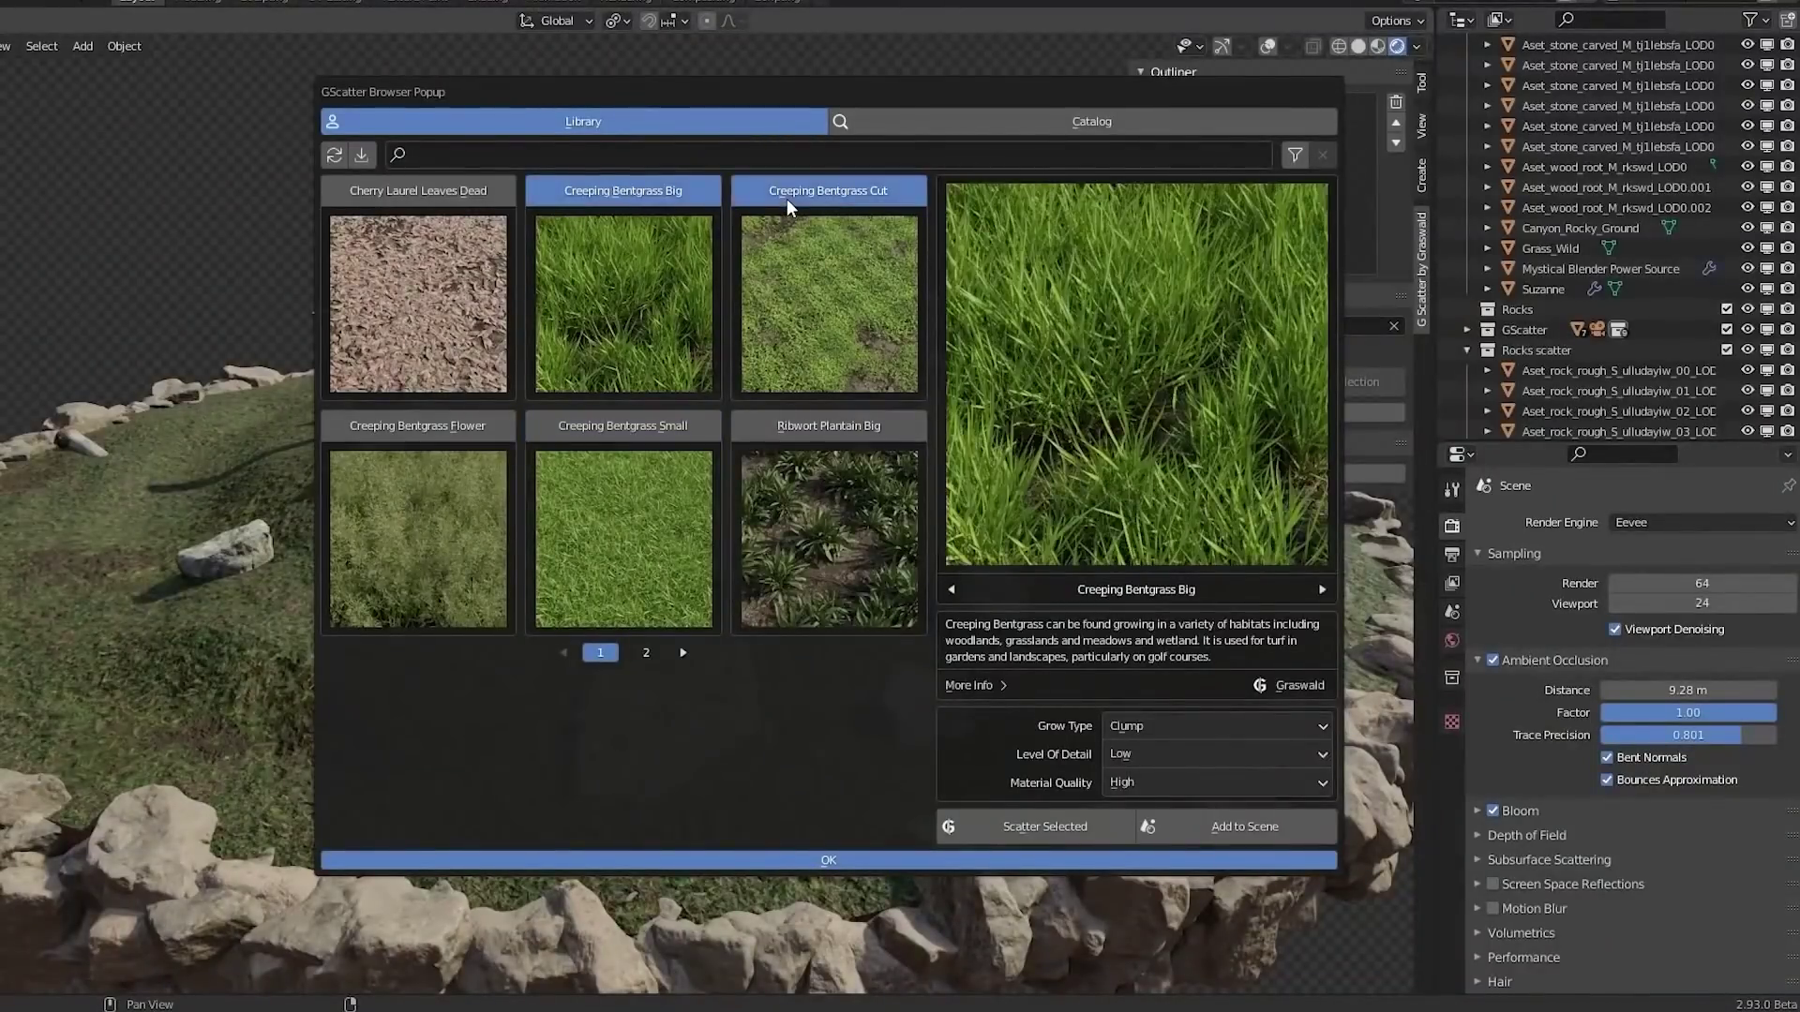
pyautogui.click(787, 202)
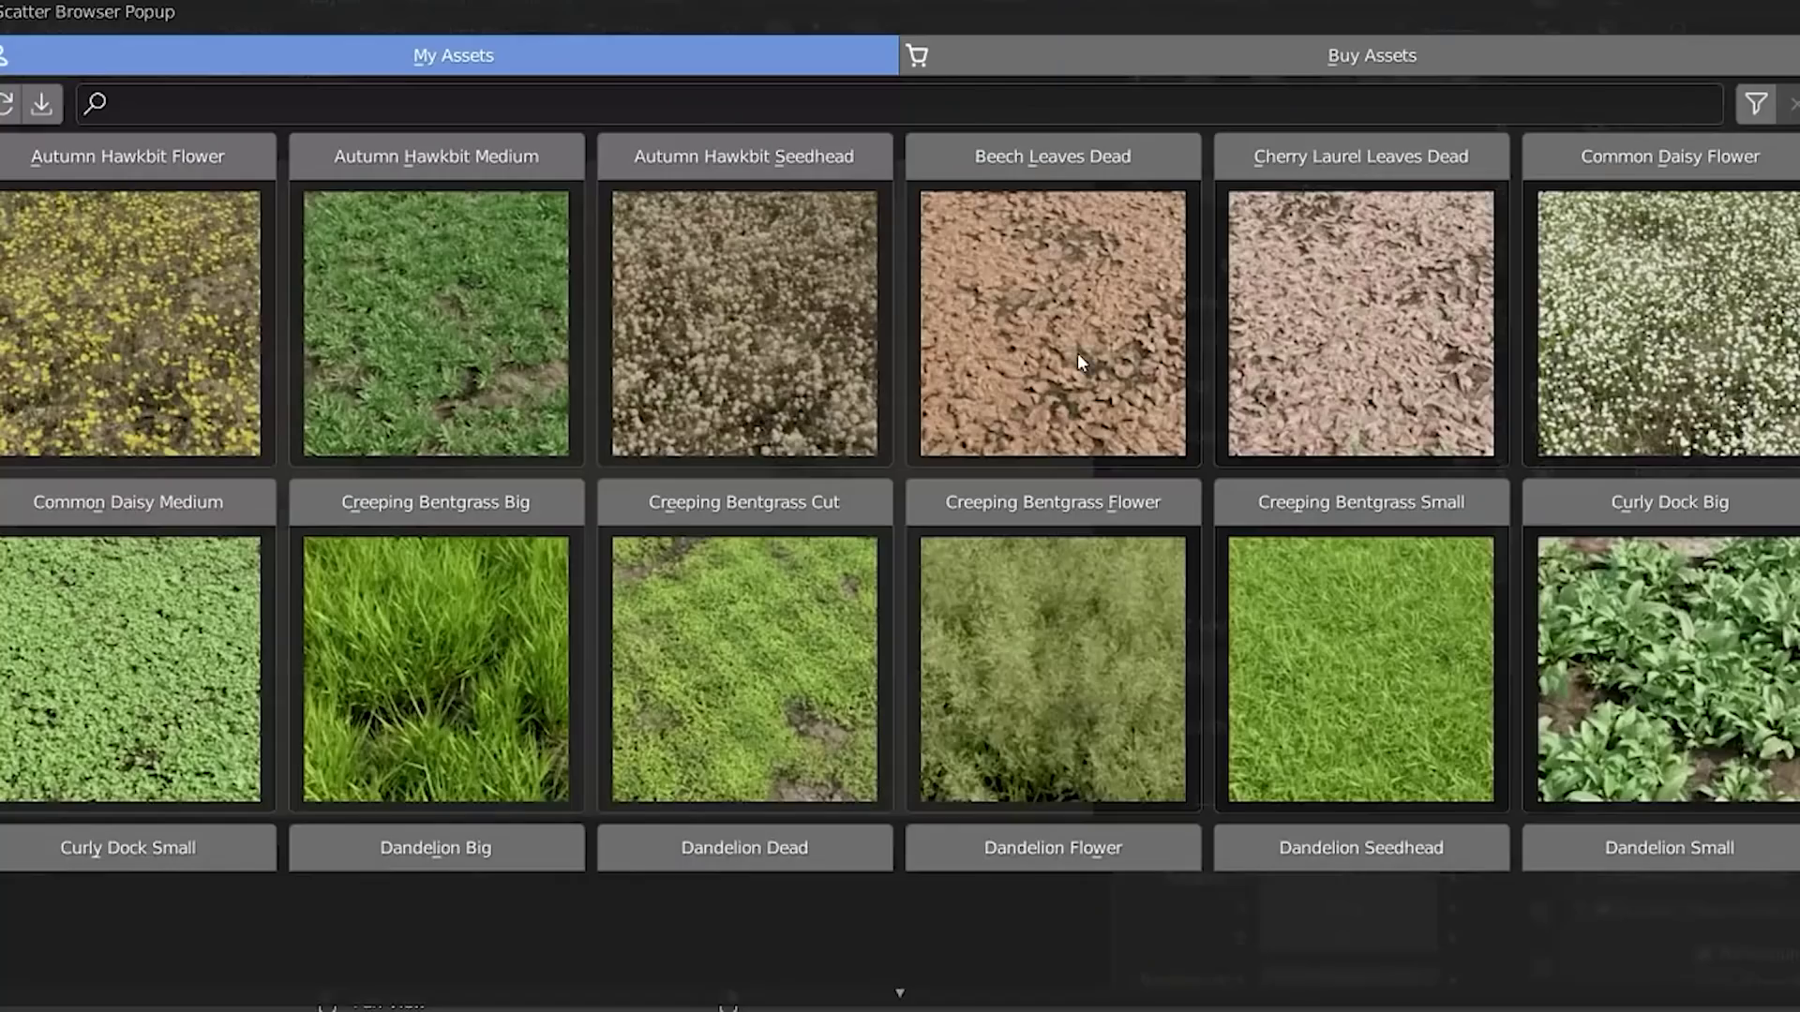
pyautogui.click(382, 614)
# Scatter Generic Grassblades Green across the surface and view its rotation effect layers
pyautogui.scroll(-3, 1073, 519)
pyautogui.click(1073, 519)
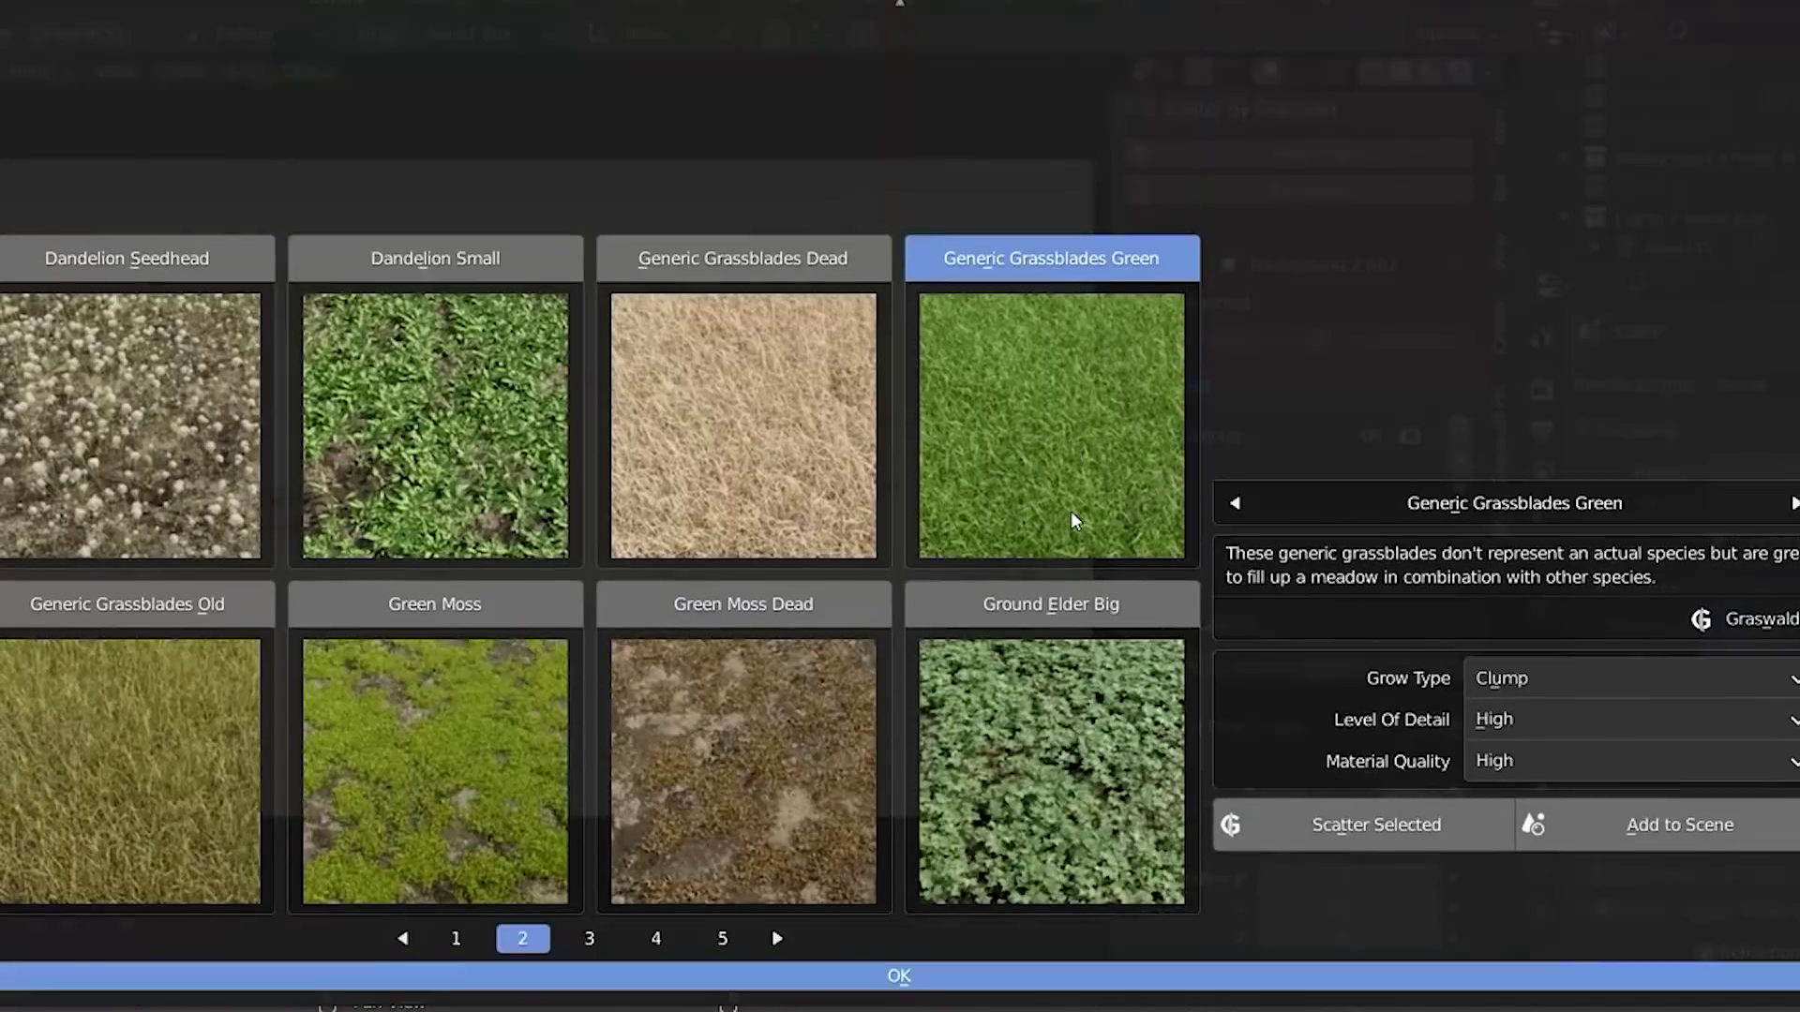
pyautogui.click(1350, 825)
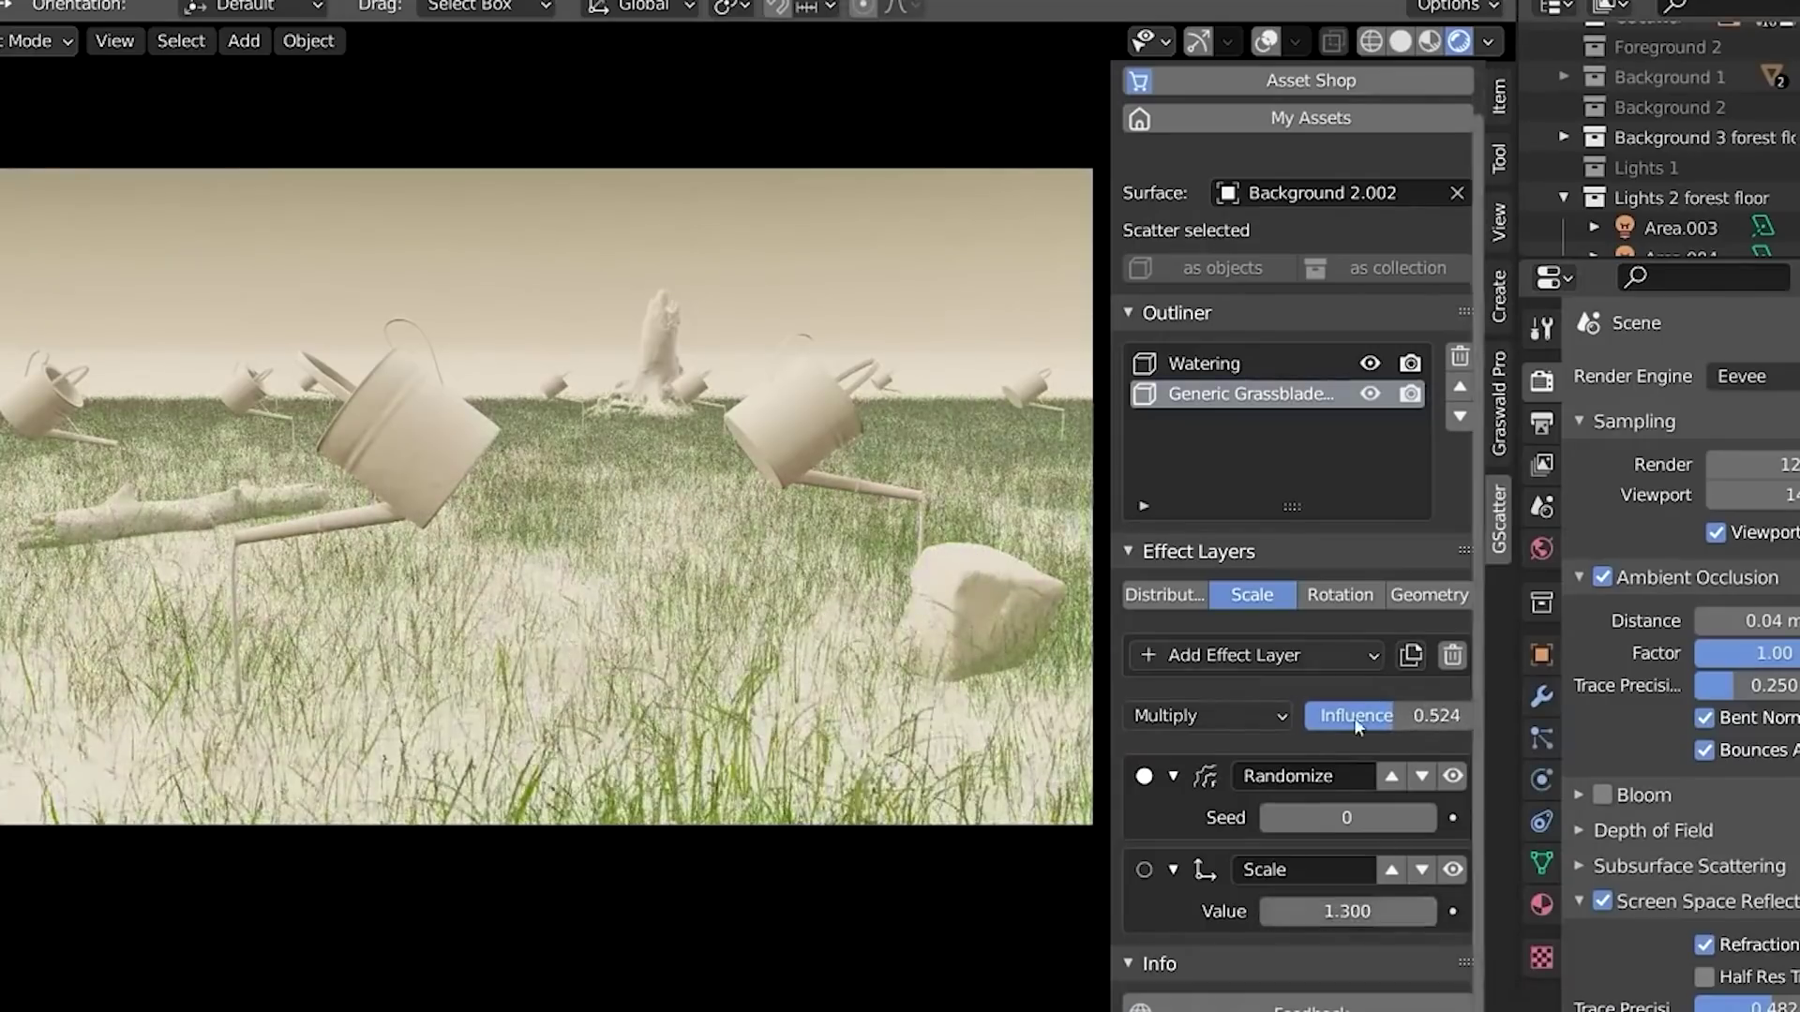
pyautogui.click(1339, 595)
pyautogui.scroll(-2, 1293, 562)
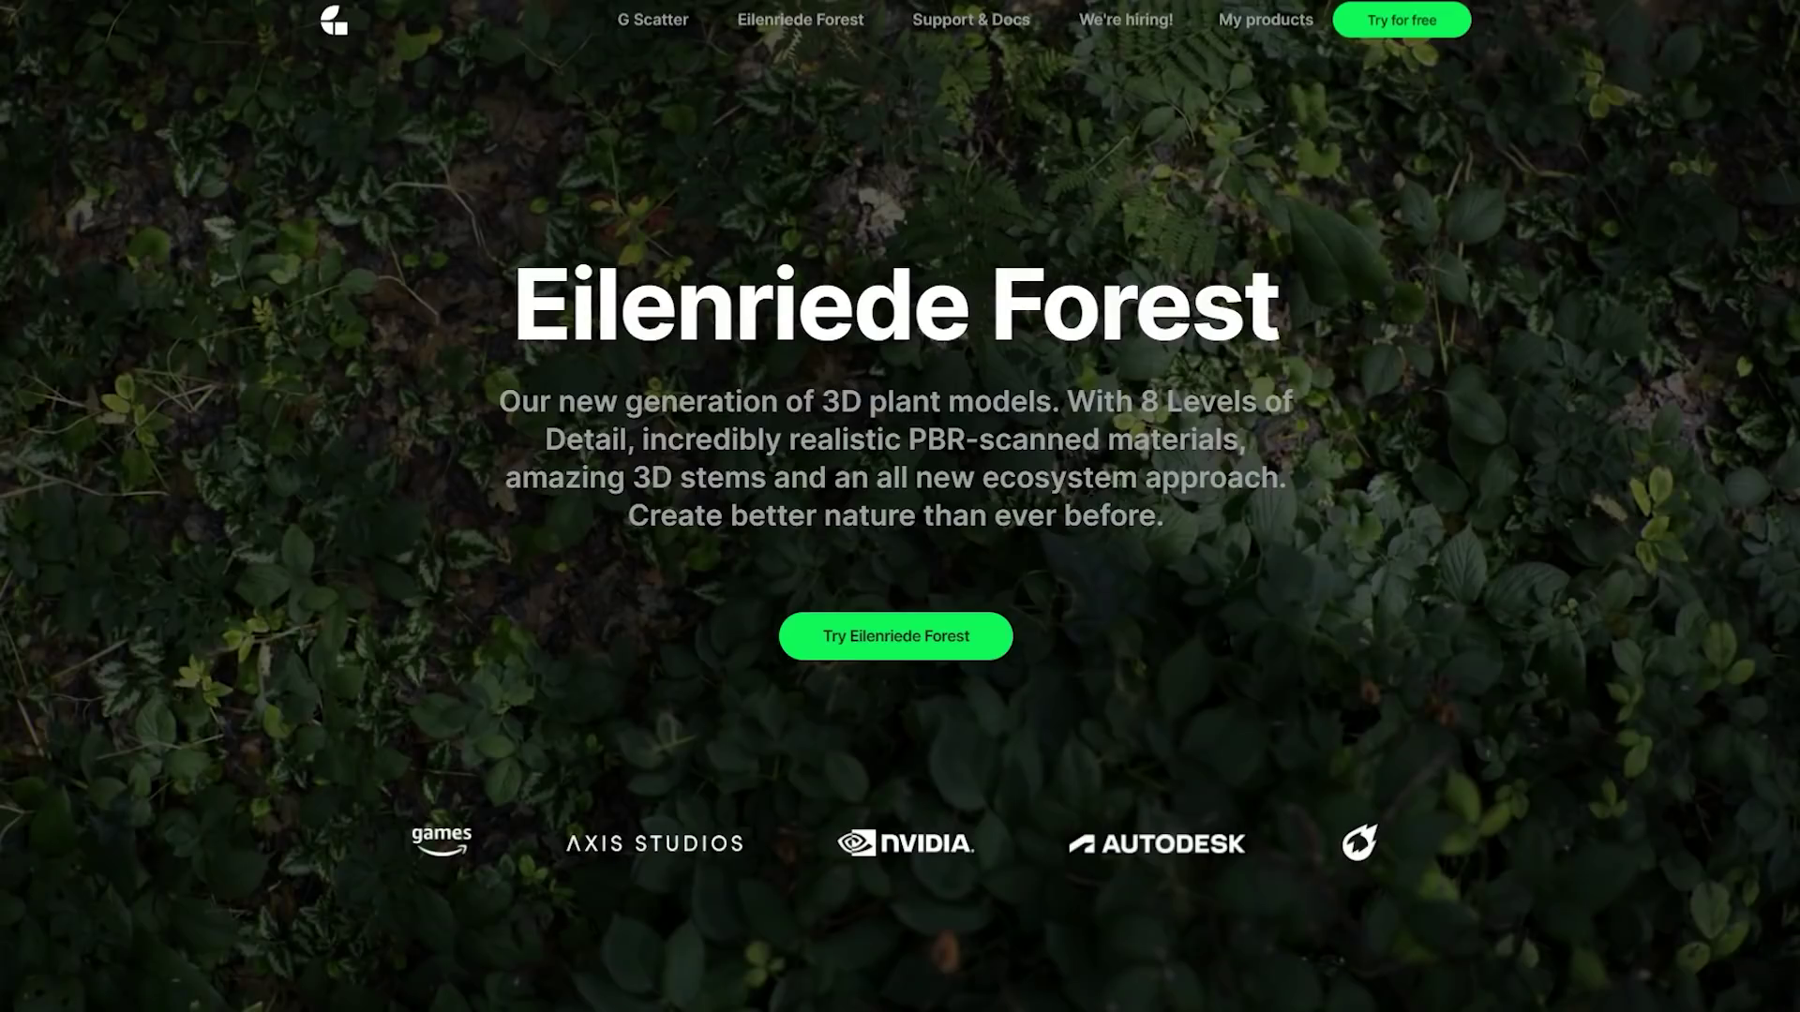
# Scroll past the Eilenriede Forest feature cards and pricing tiers to the plant thumbnail rows
pyautogui.scroll(-10, 899, 506)
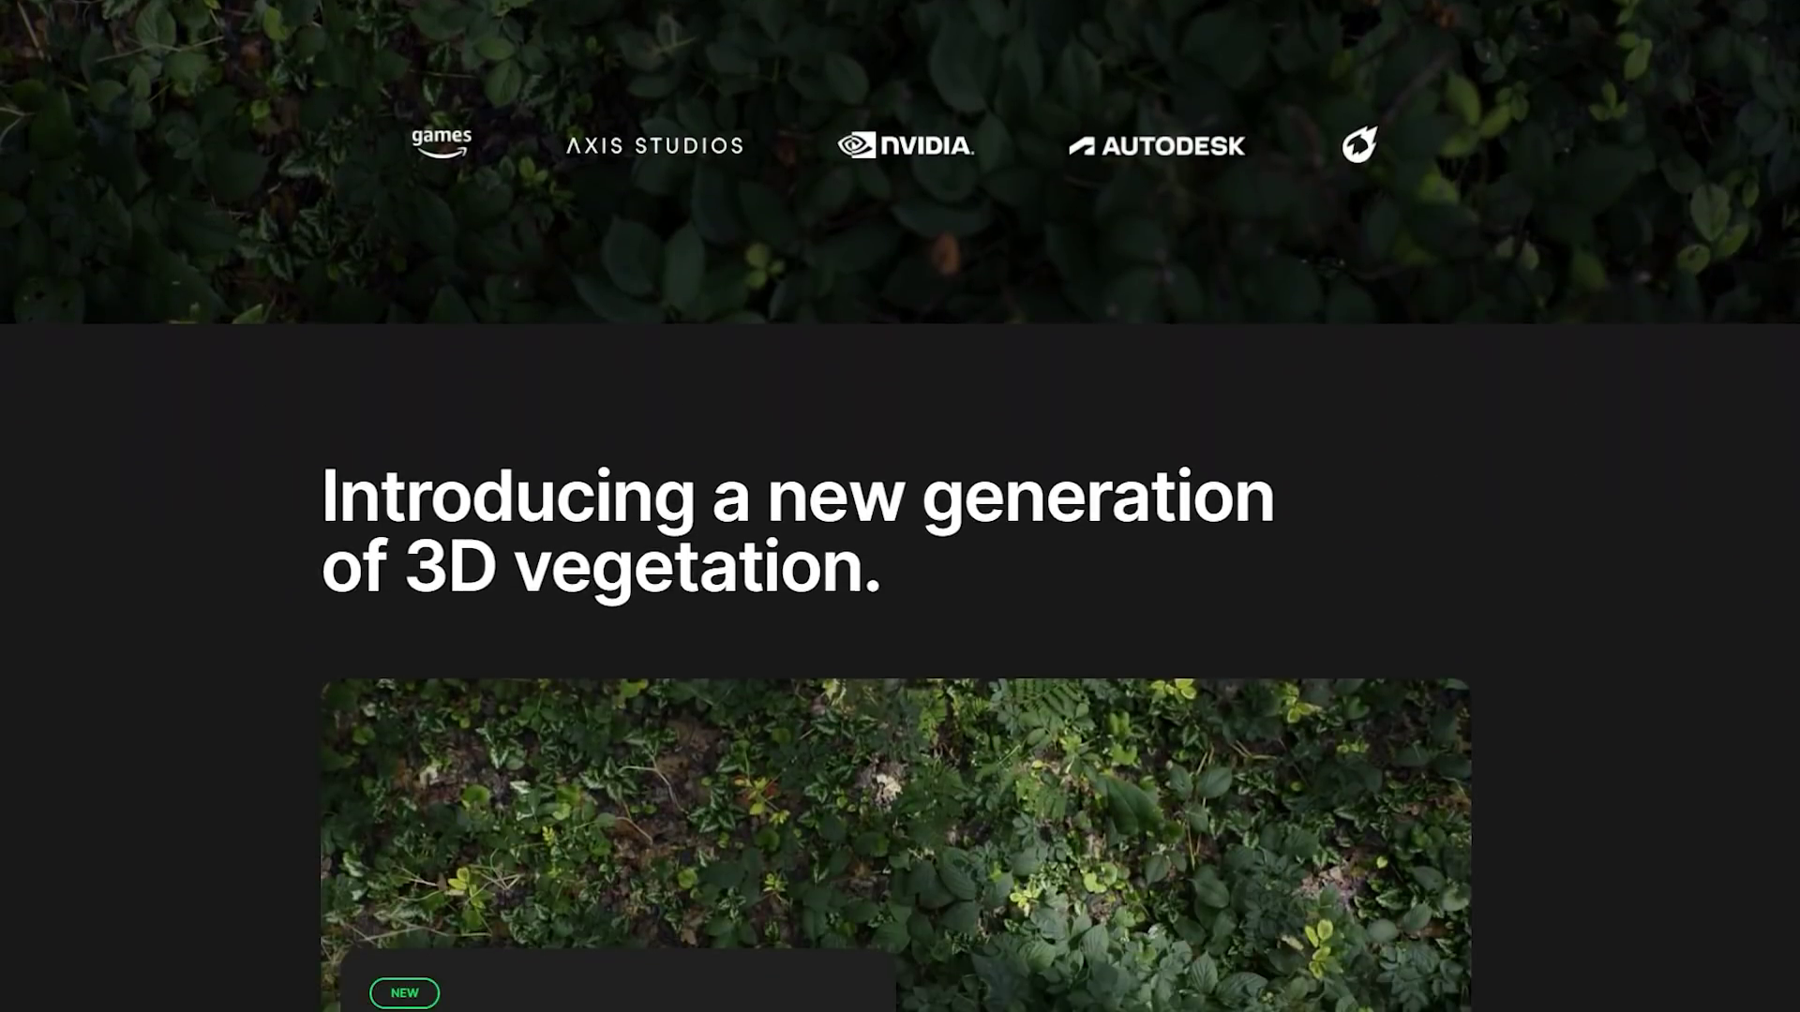
pyautogui.scroll(-6, 900, 506)
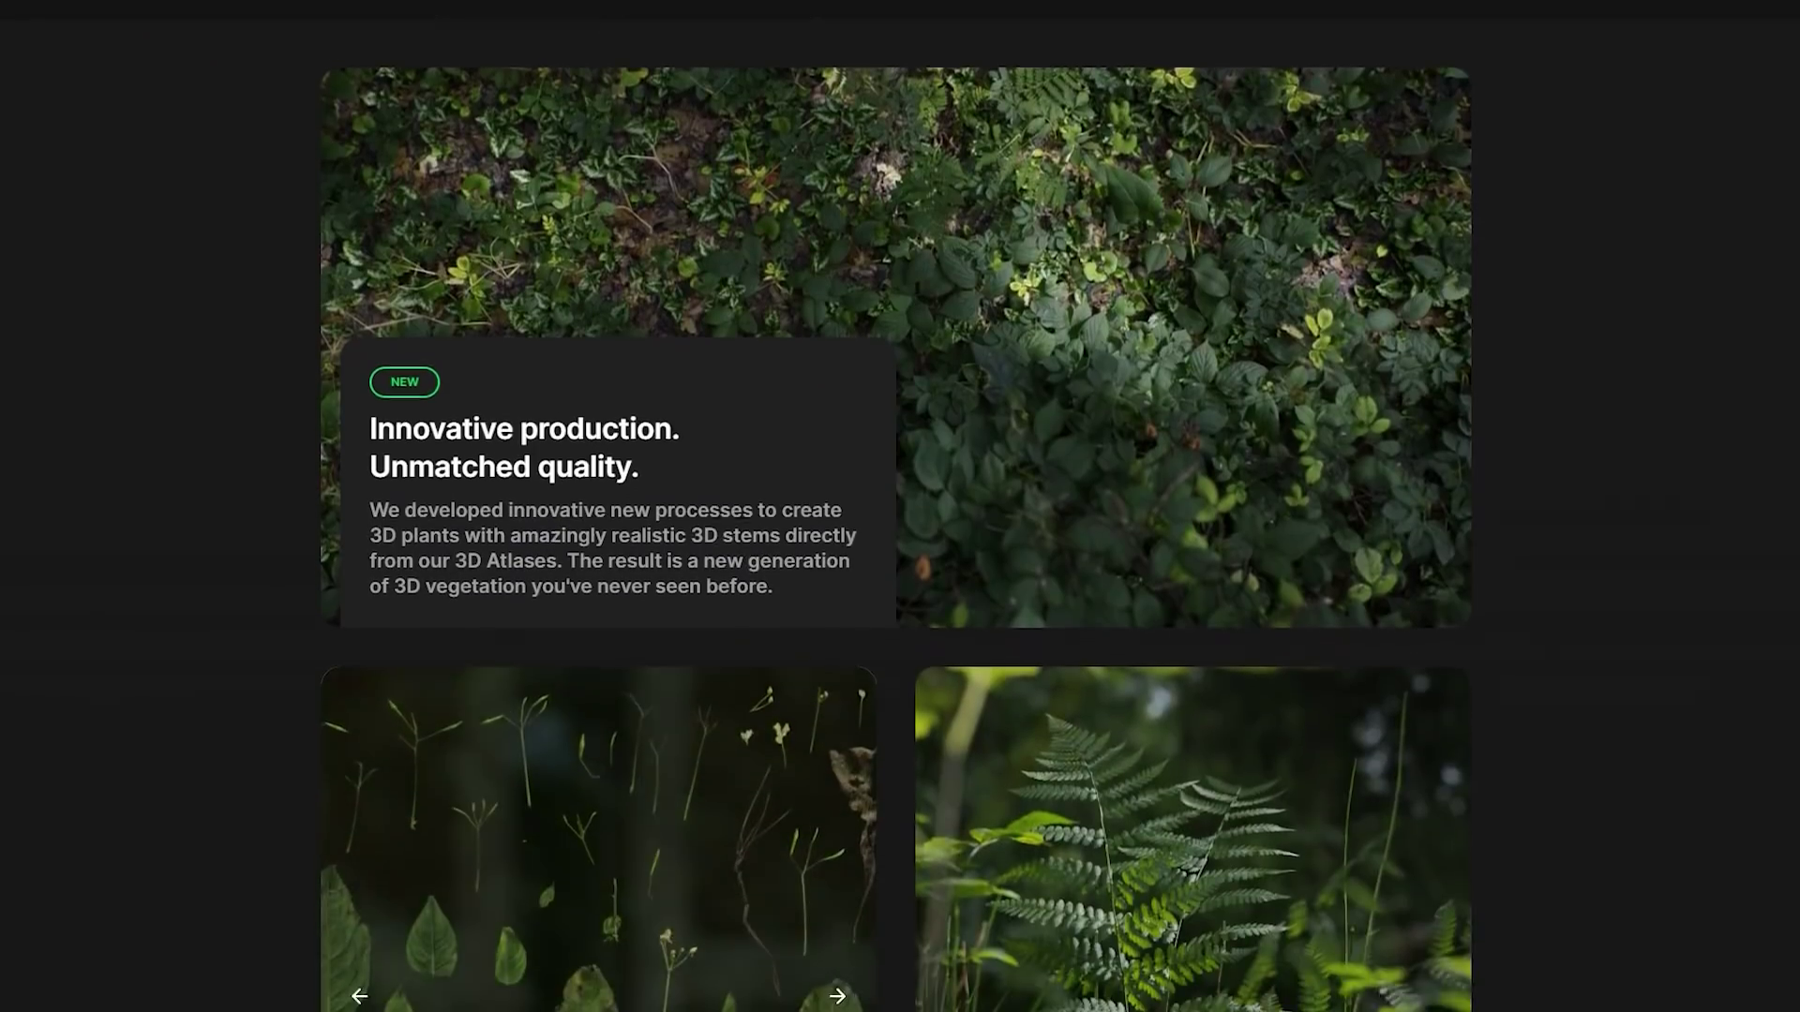
pyautogui.scroll(-6, 900, 506)
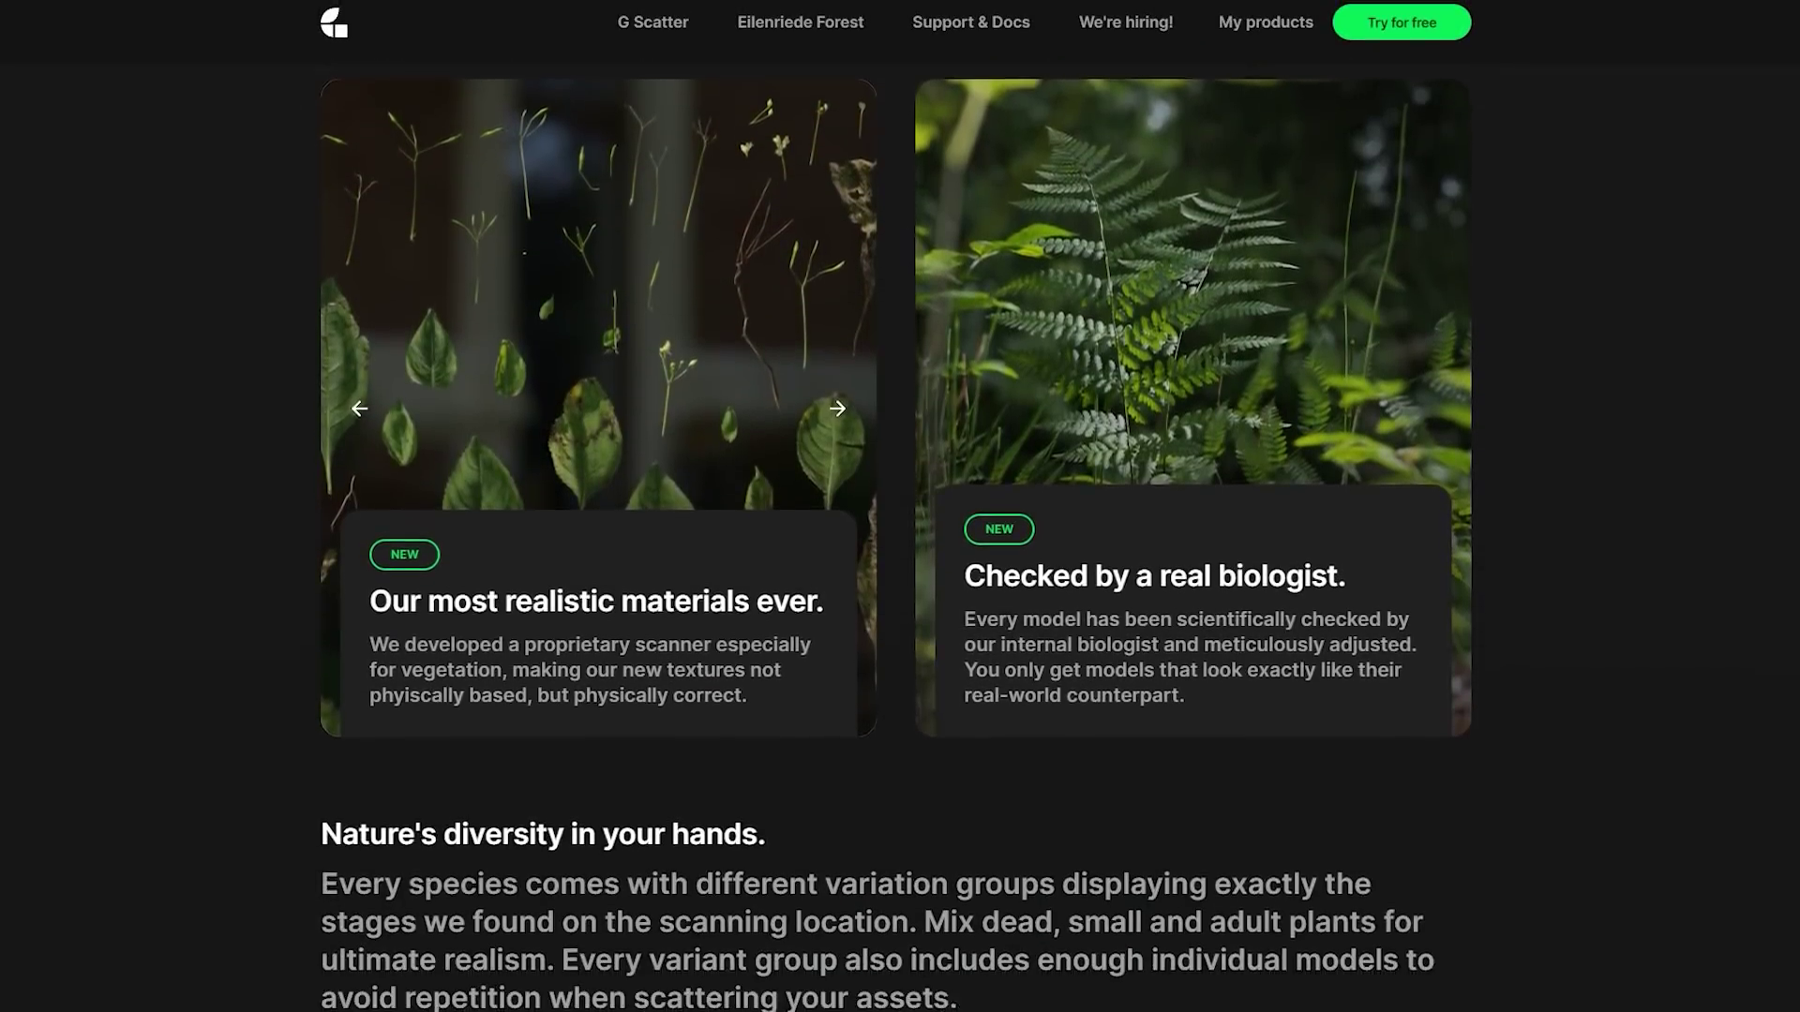
pyautogui.scroll(-6, 900, 507)
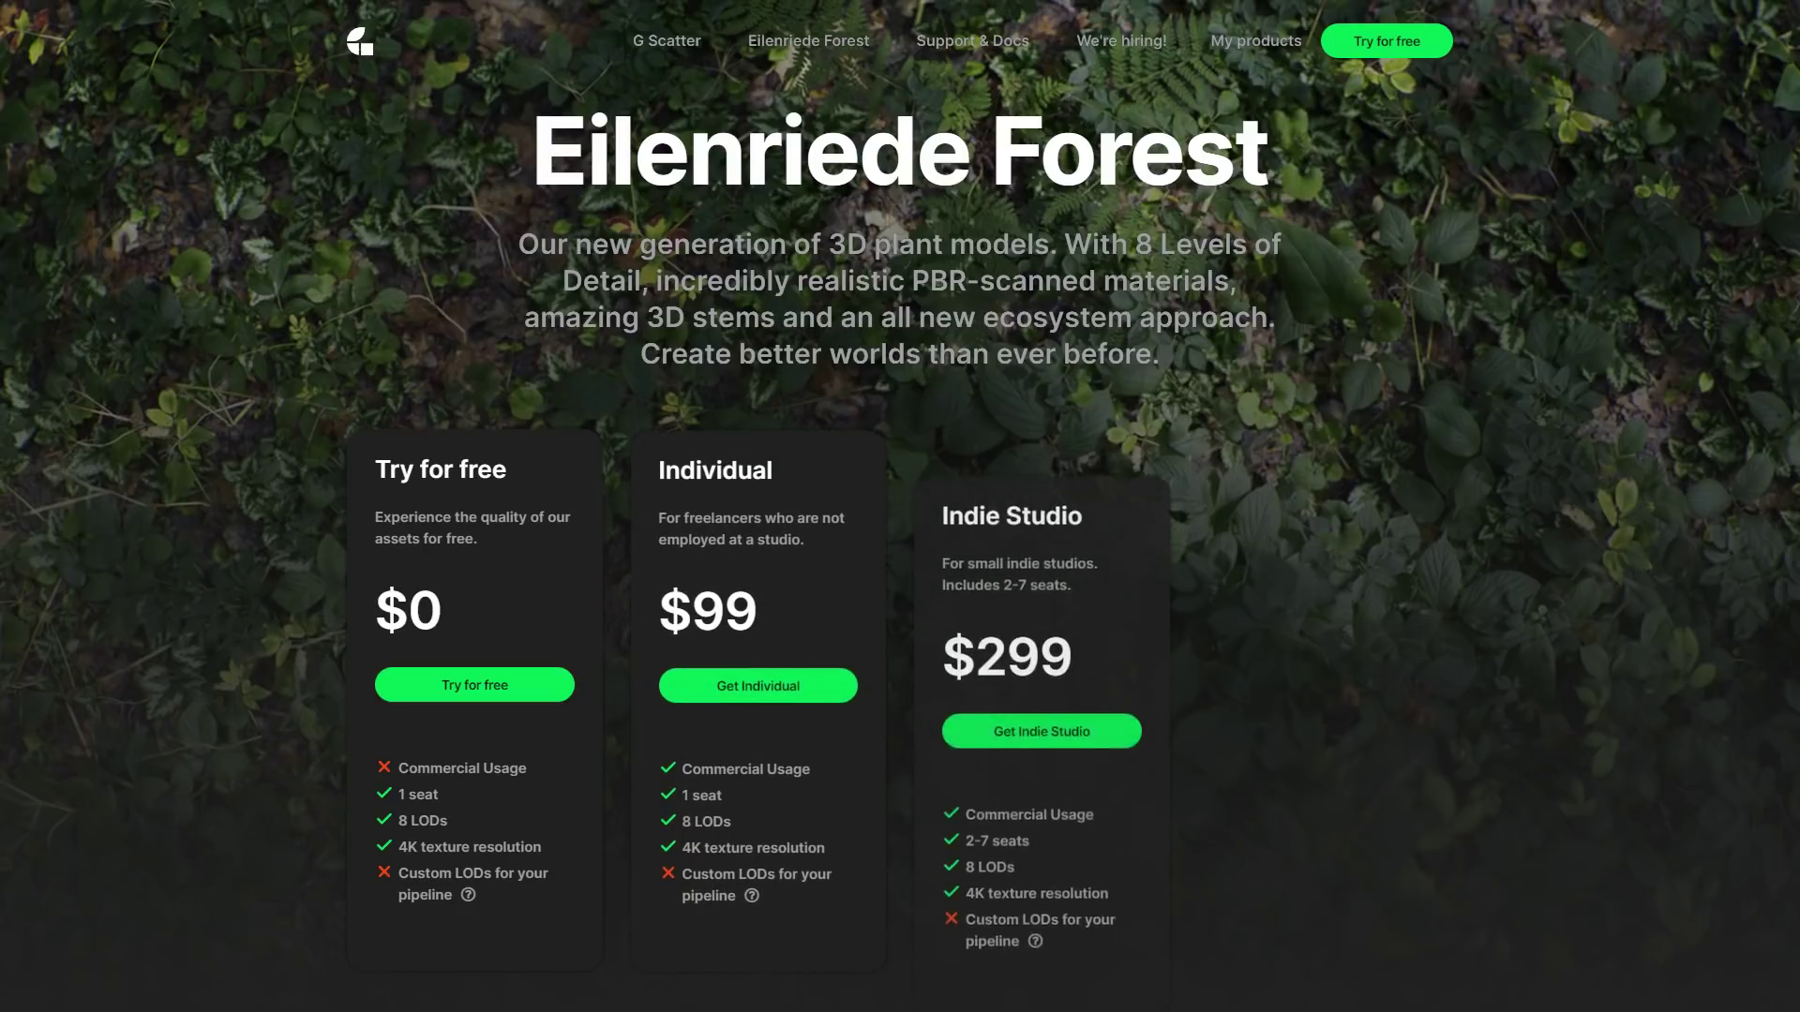
pyautogui.scroll(-7, 900, 506)
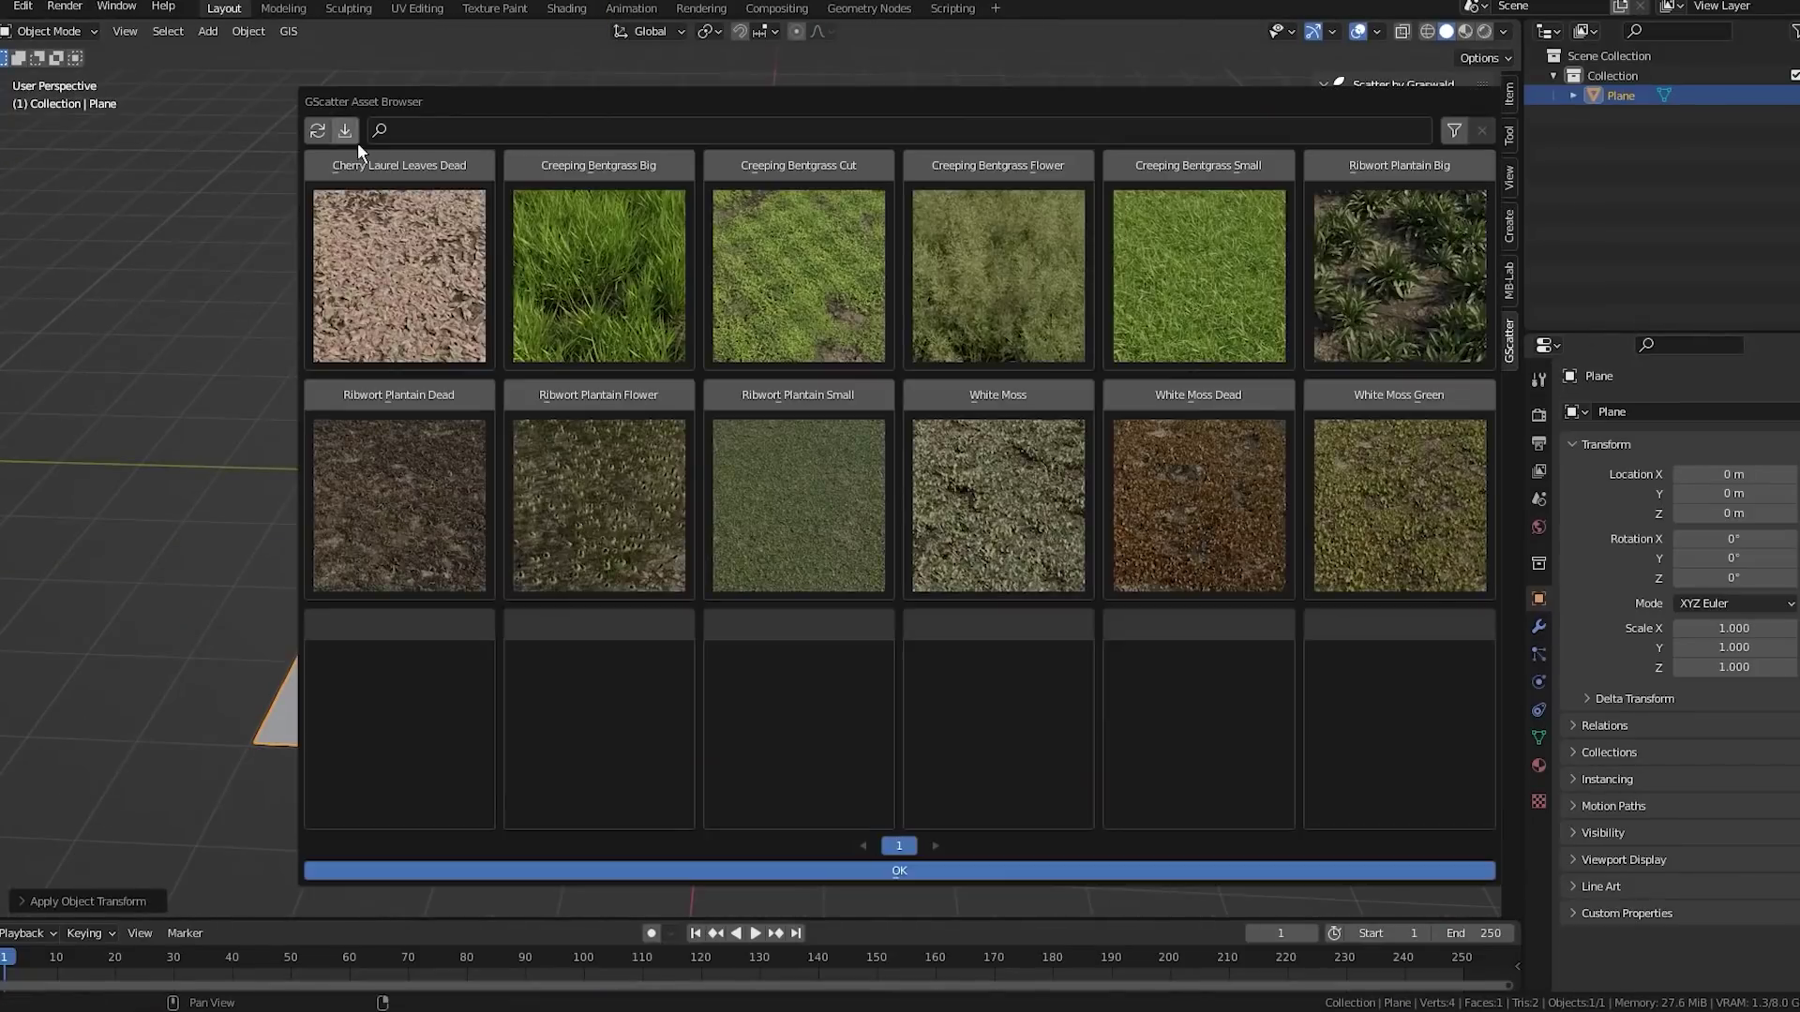
# Install gscatter-0.4.3.zip as an add-on from Preferences > Add-ons
pyautogui.click(345, 132)
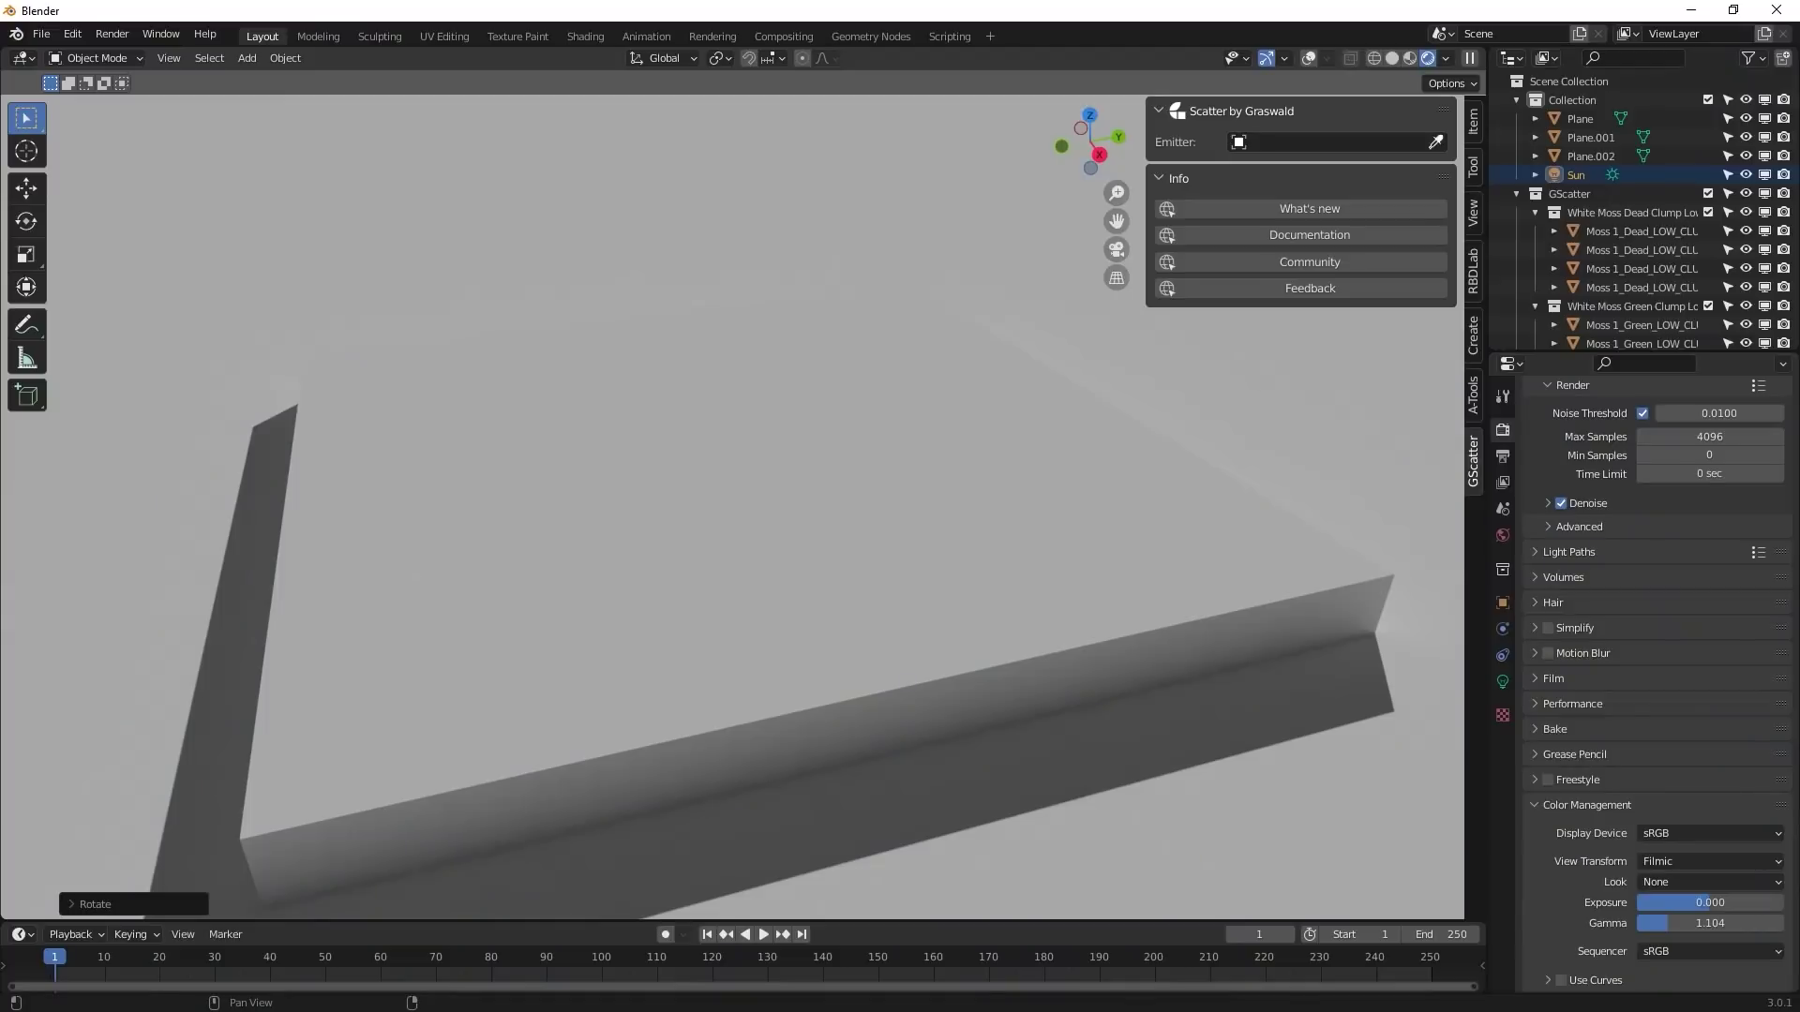
# Scatter Ribwort Plantain Big on the Plane emitter at density 33.720, then select Creeping Bentgrass Small
pyautogui.click(898, 462)
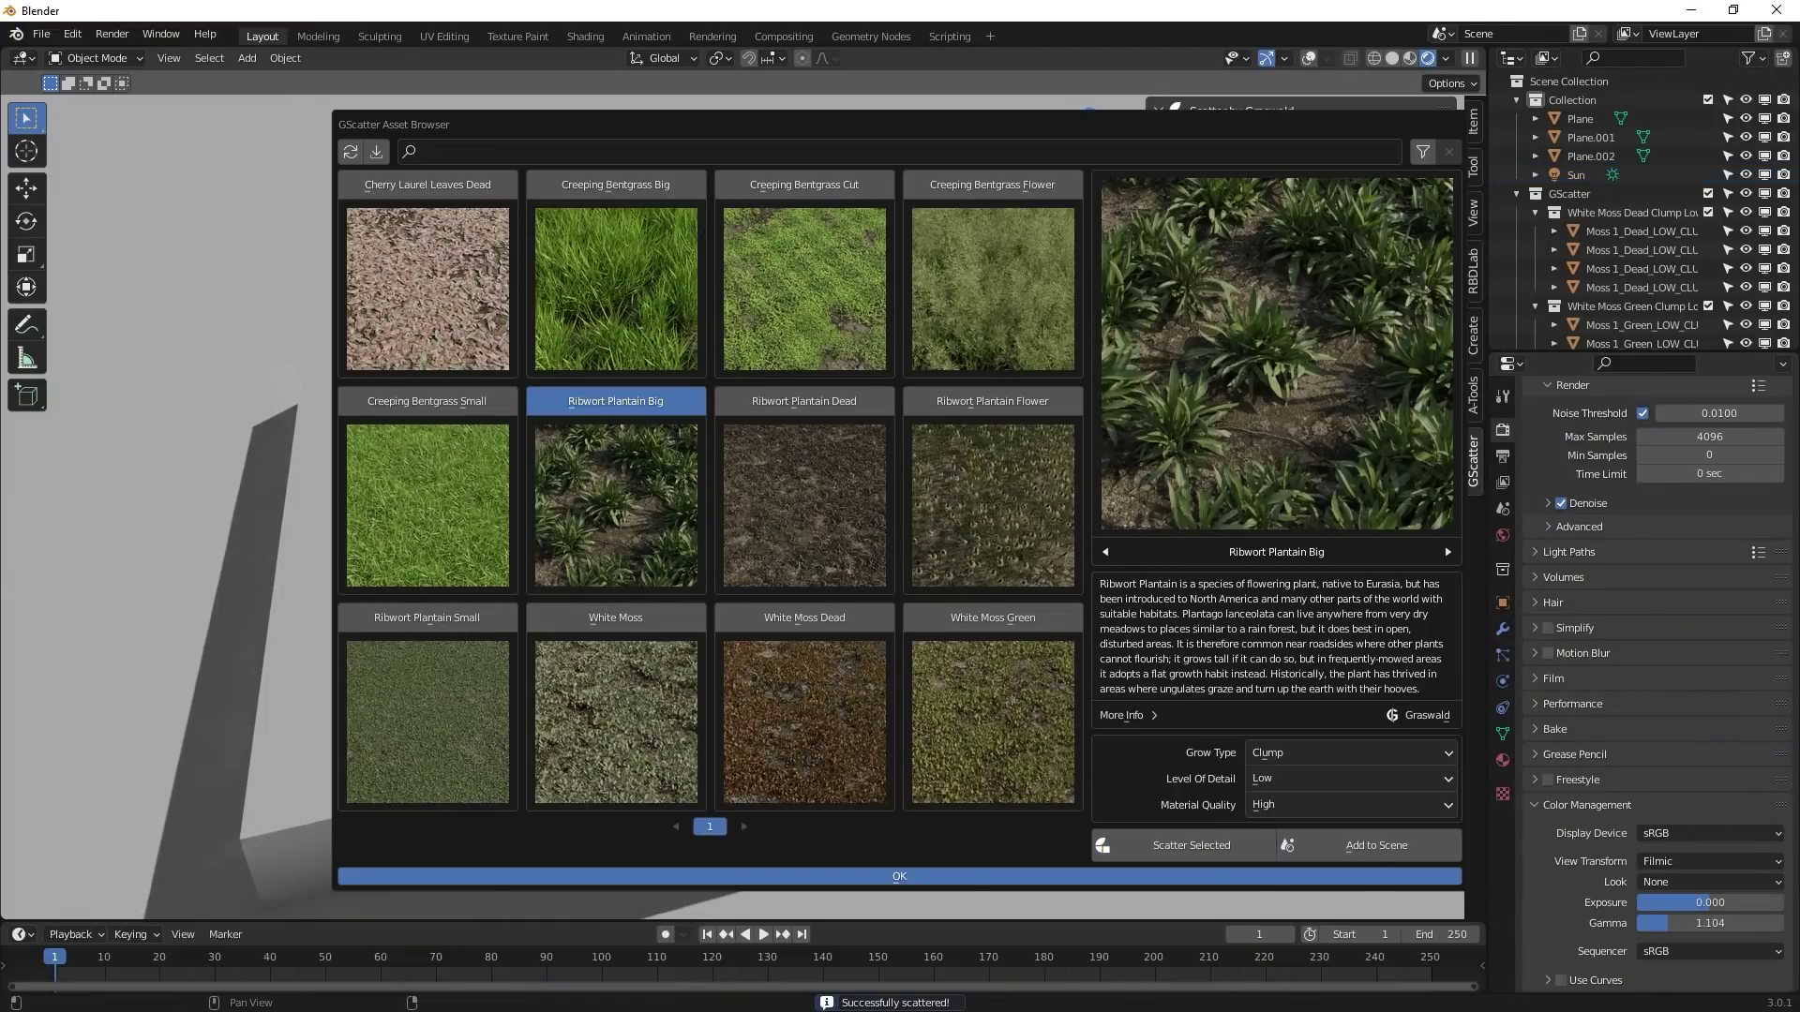
pyautogui.press('Return')
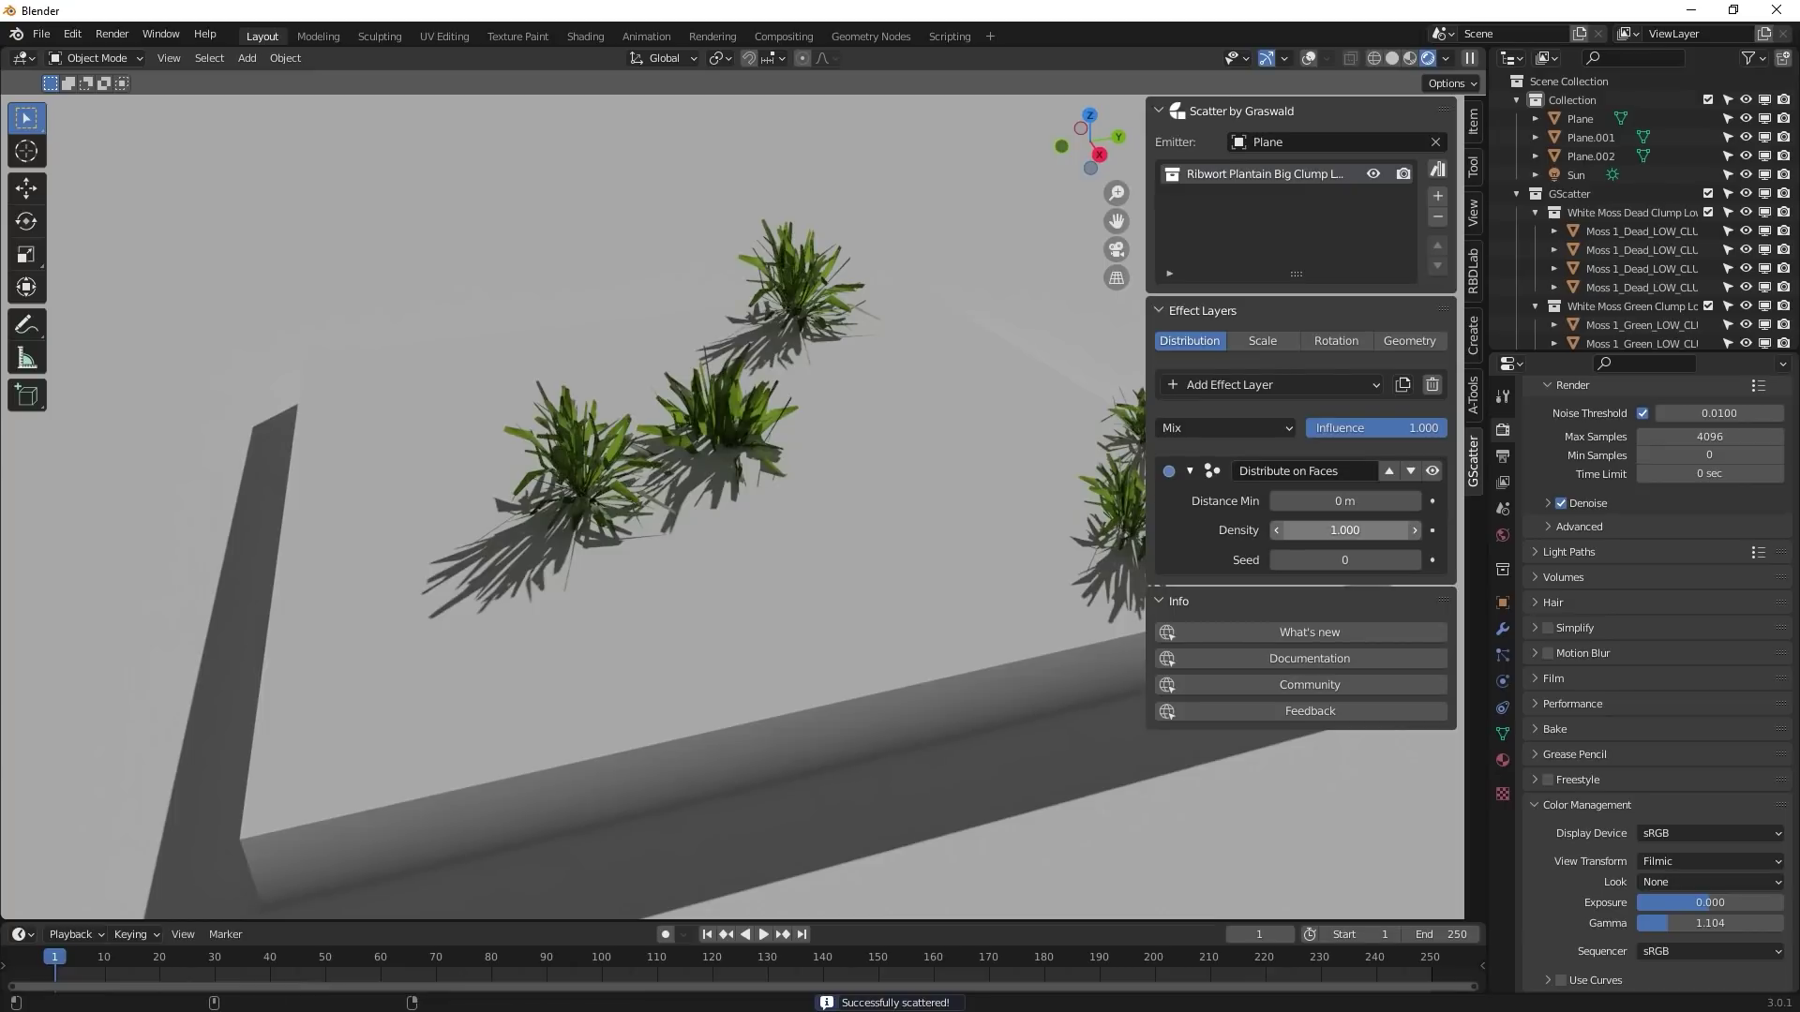
pyautogui.moveTo(1344, 530); pyautogui.dragTo(1490, 529)
pyautogui.scroll(-3, 731, 506)
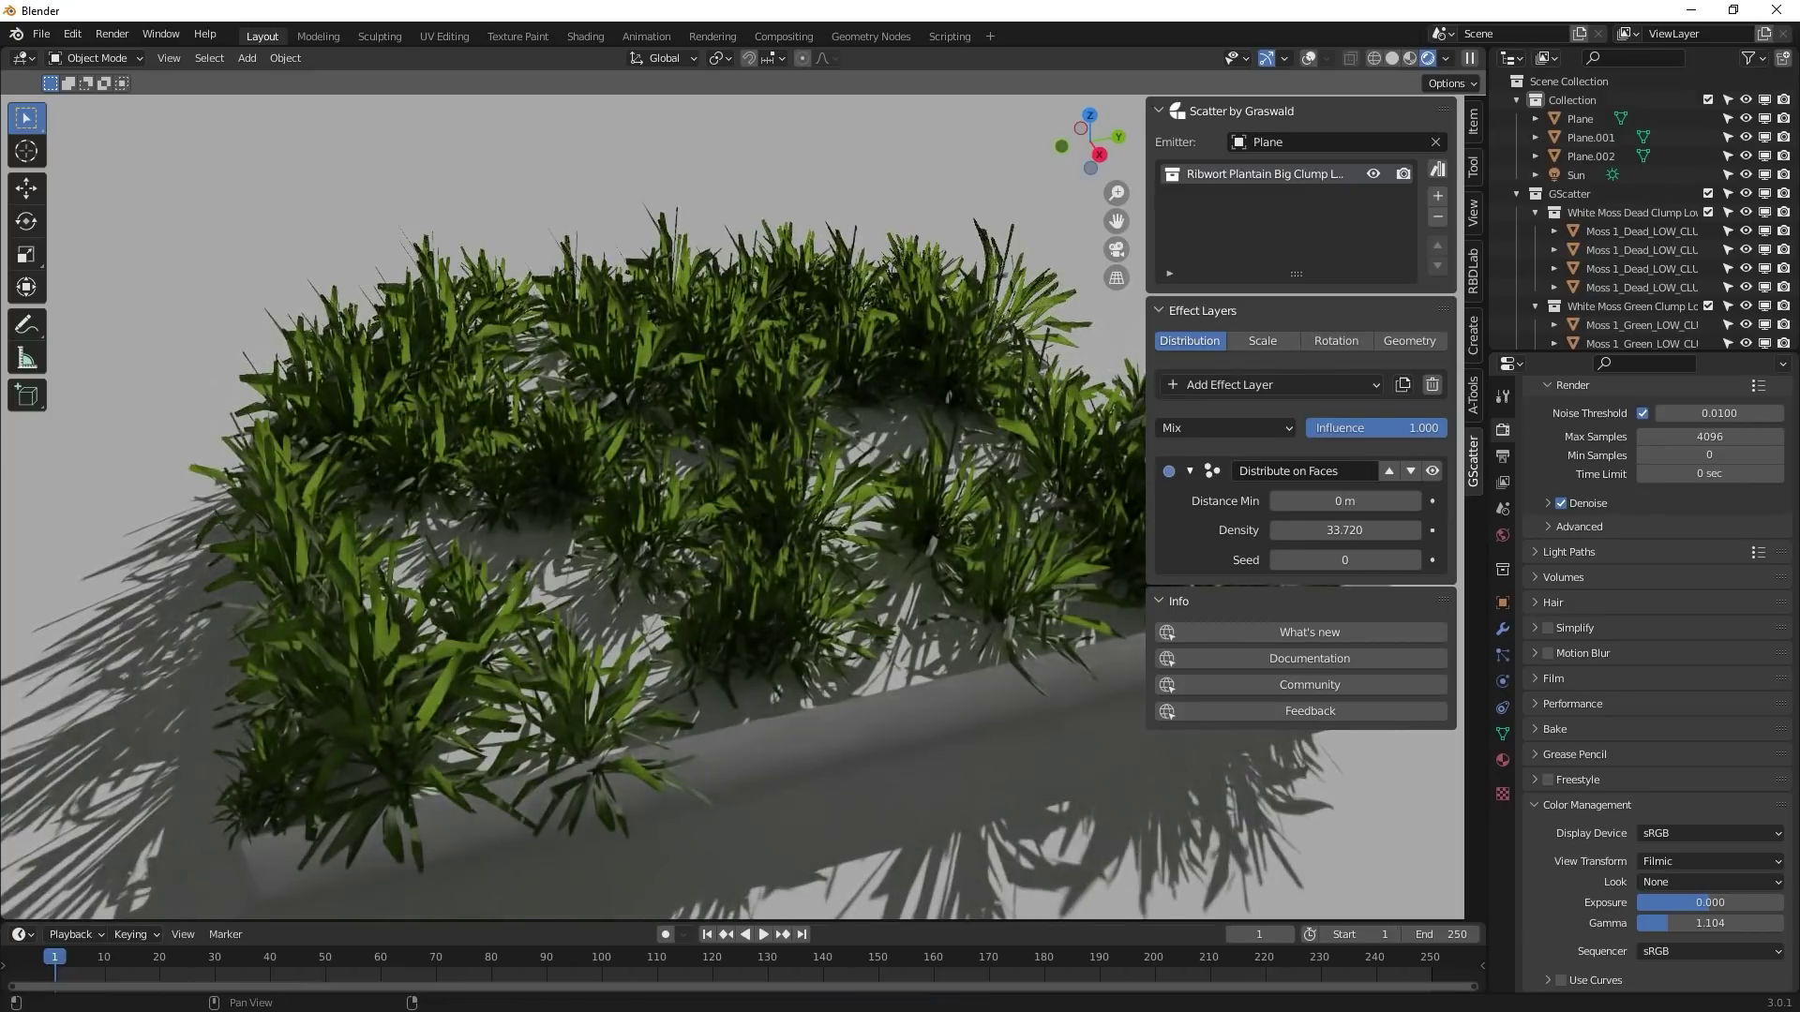
pyautogui.hotkey('ctrl', 'shift', 'a')
pyautogui.click(428, 506)
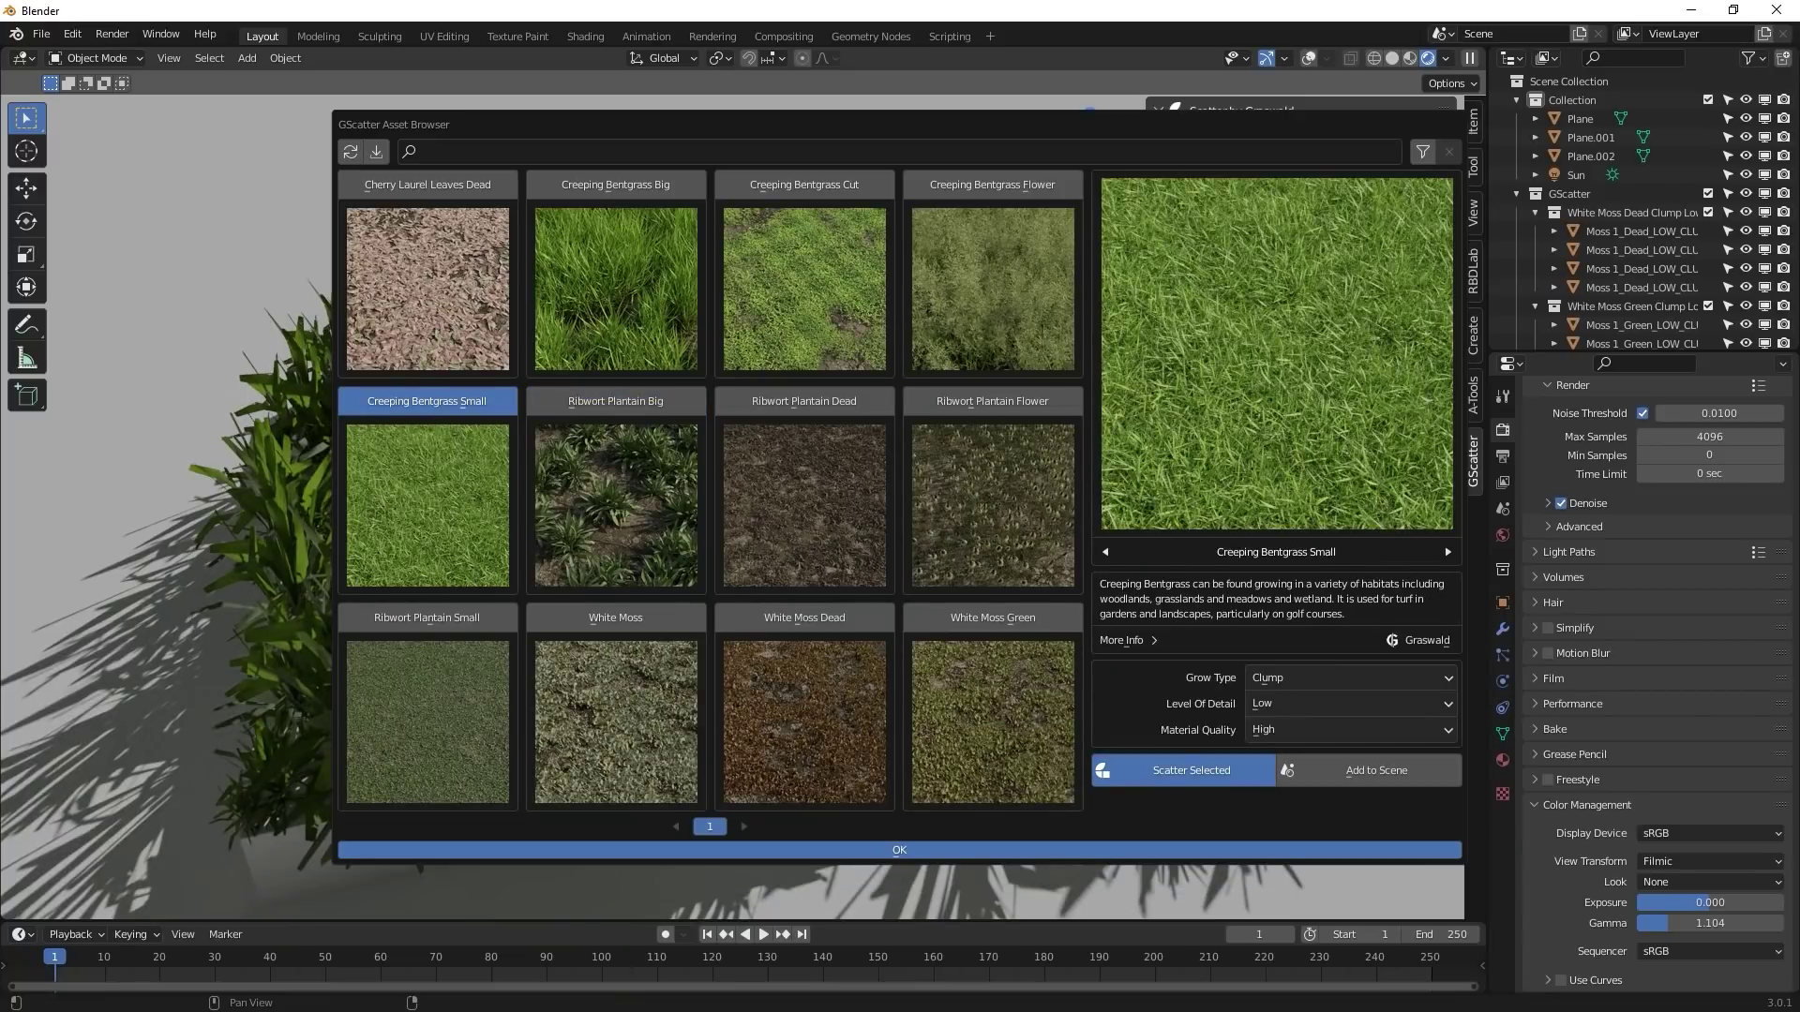
# Scatter Creeping Bentgrass Small on the plane and raise its density to about 490
pyautogui.click(1190, 850)
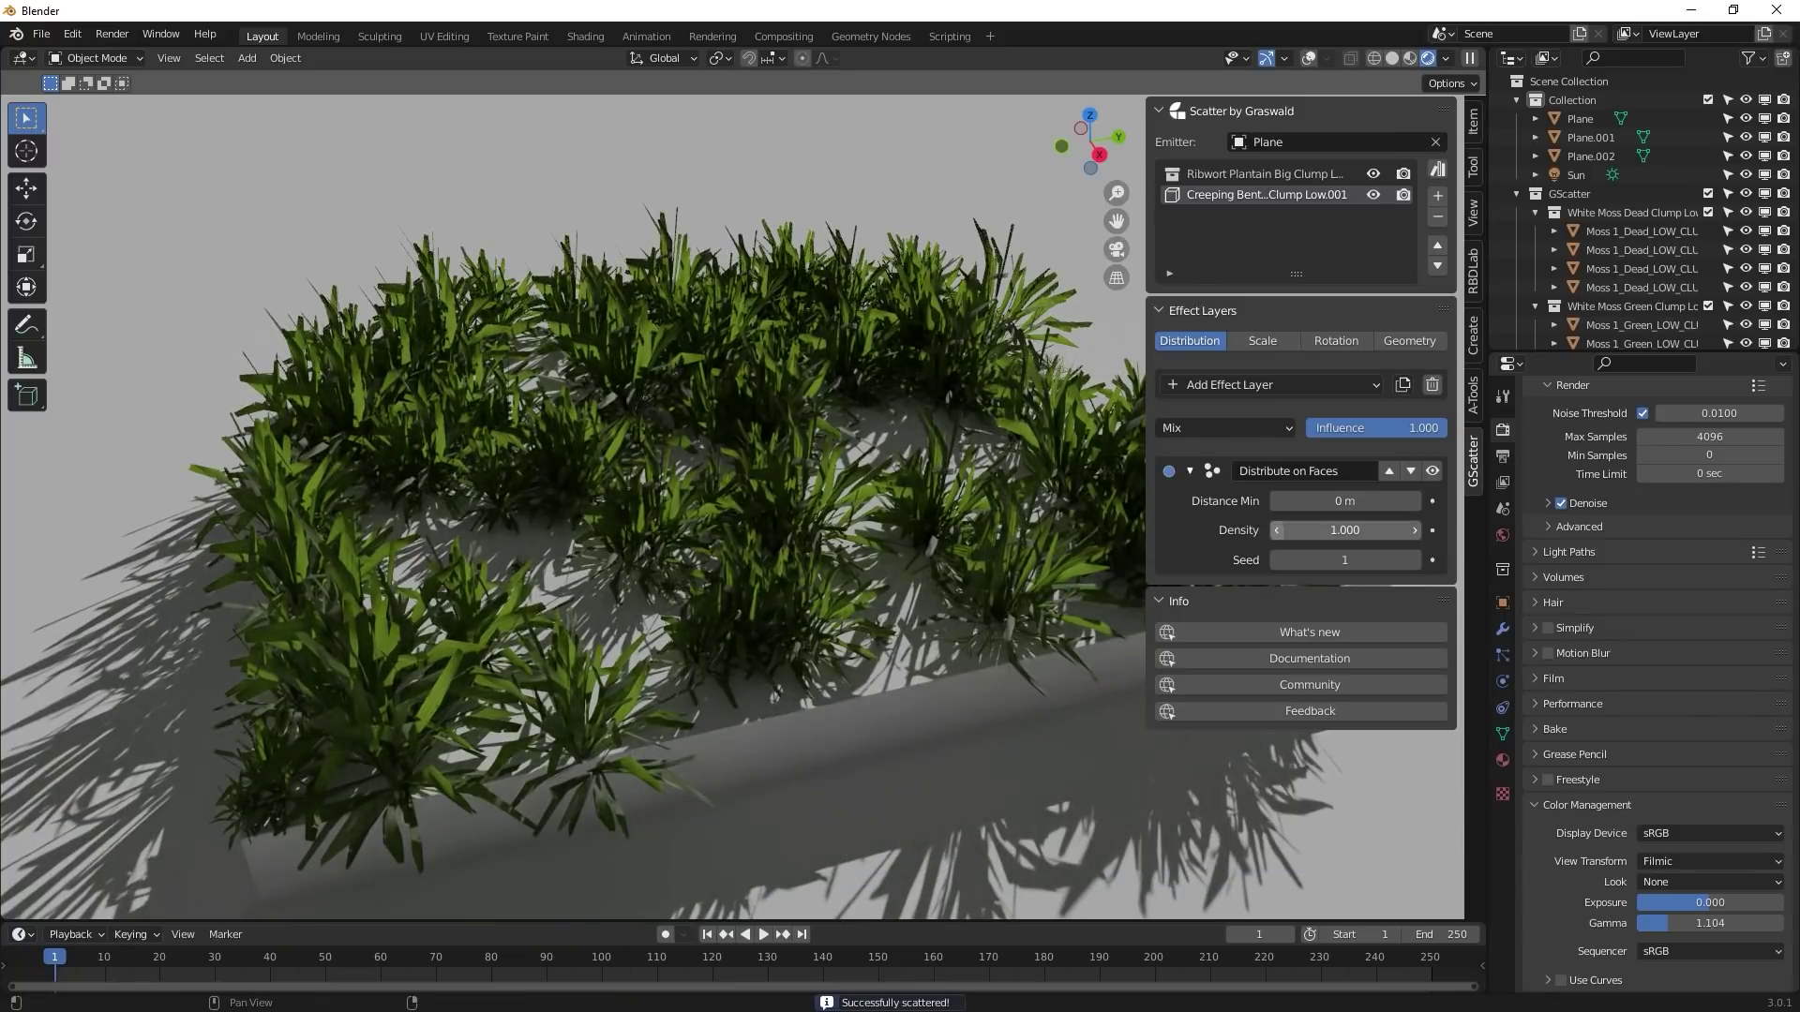
pyautogui.moveTo(1344, 530); pyautogui.dragTo(1467, 529)
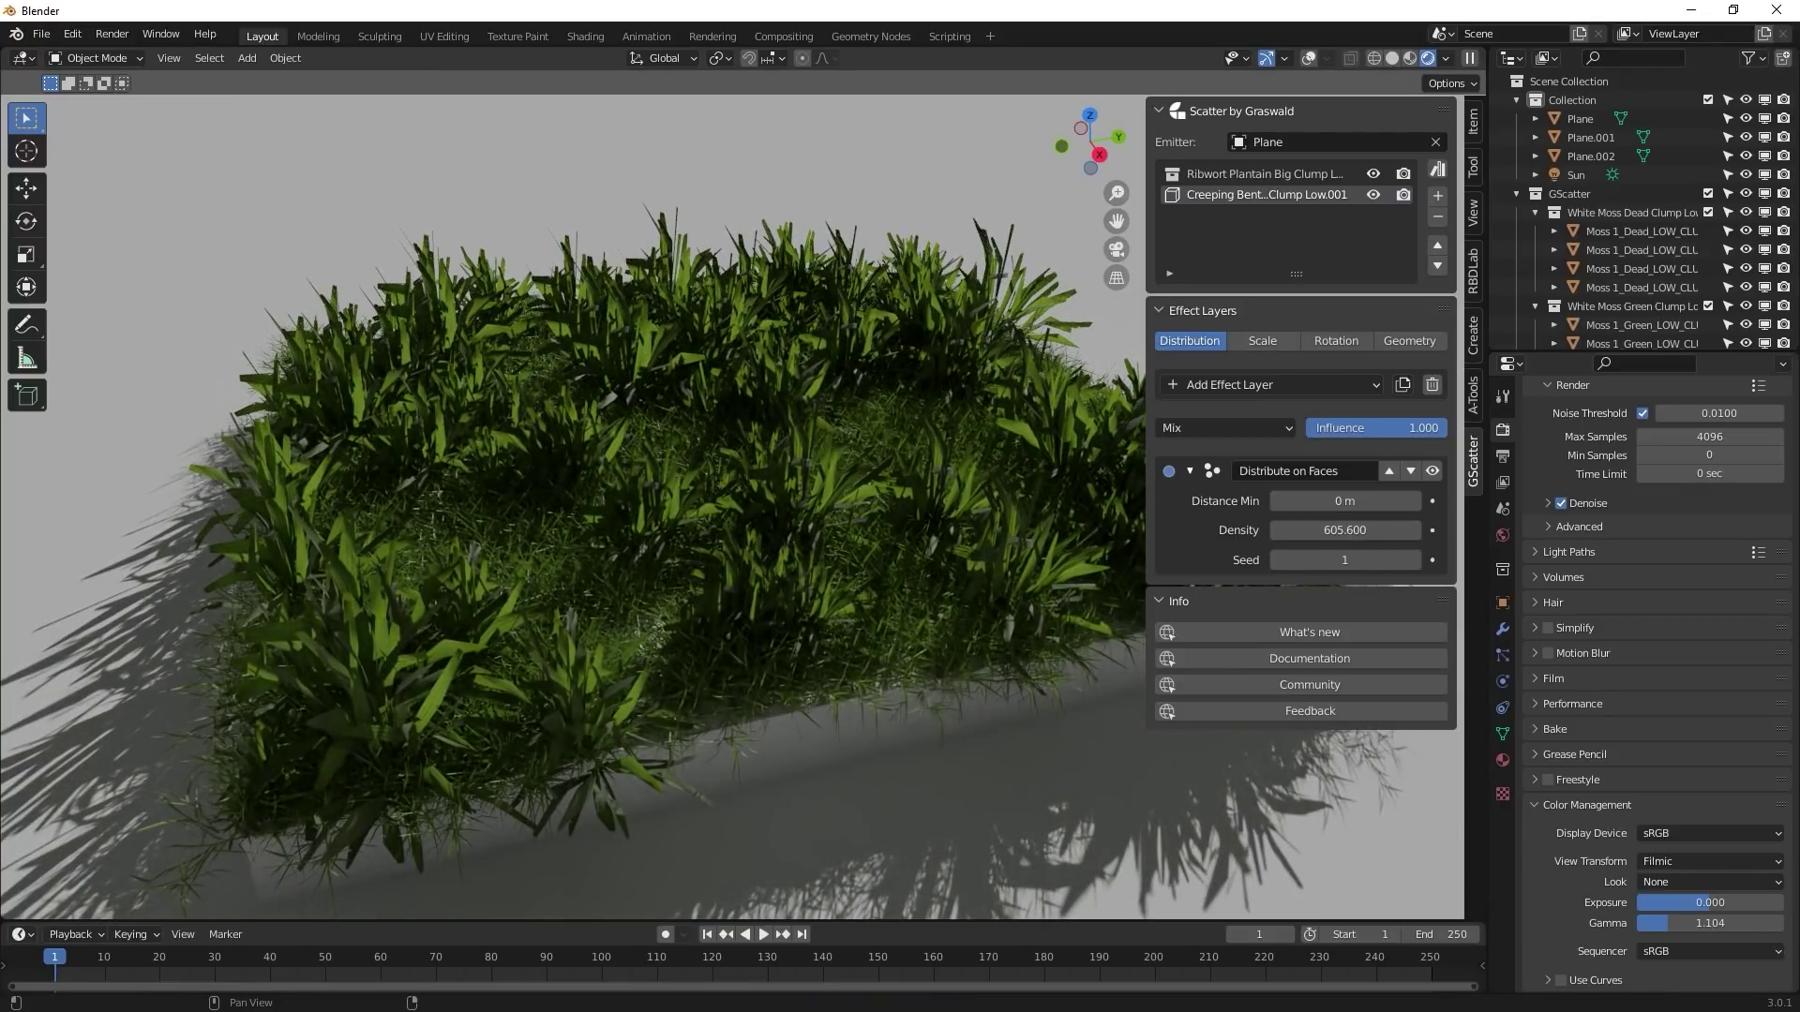
pyautogui.click(1437, 169)
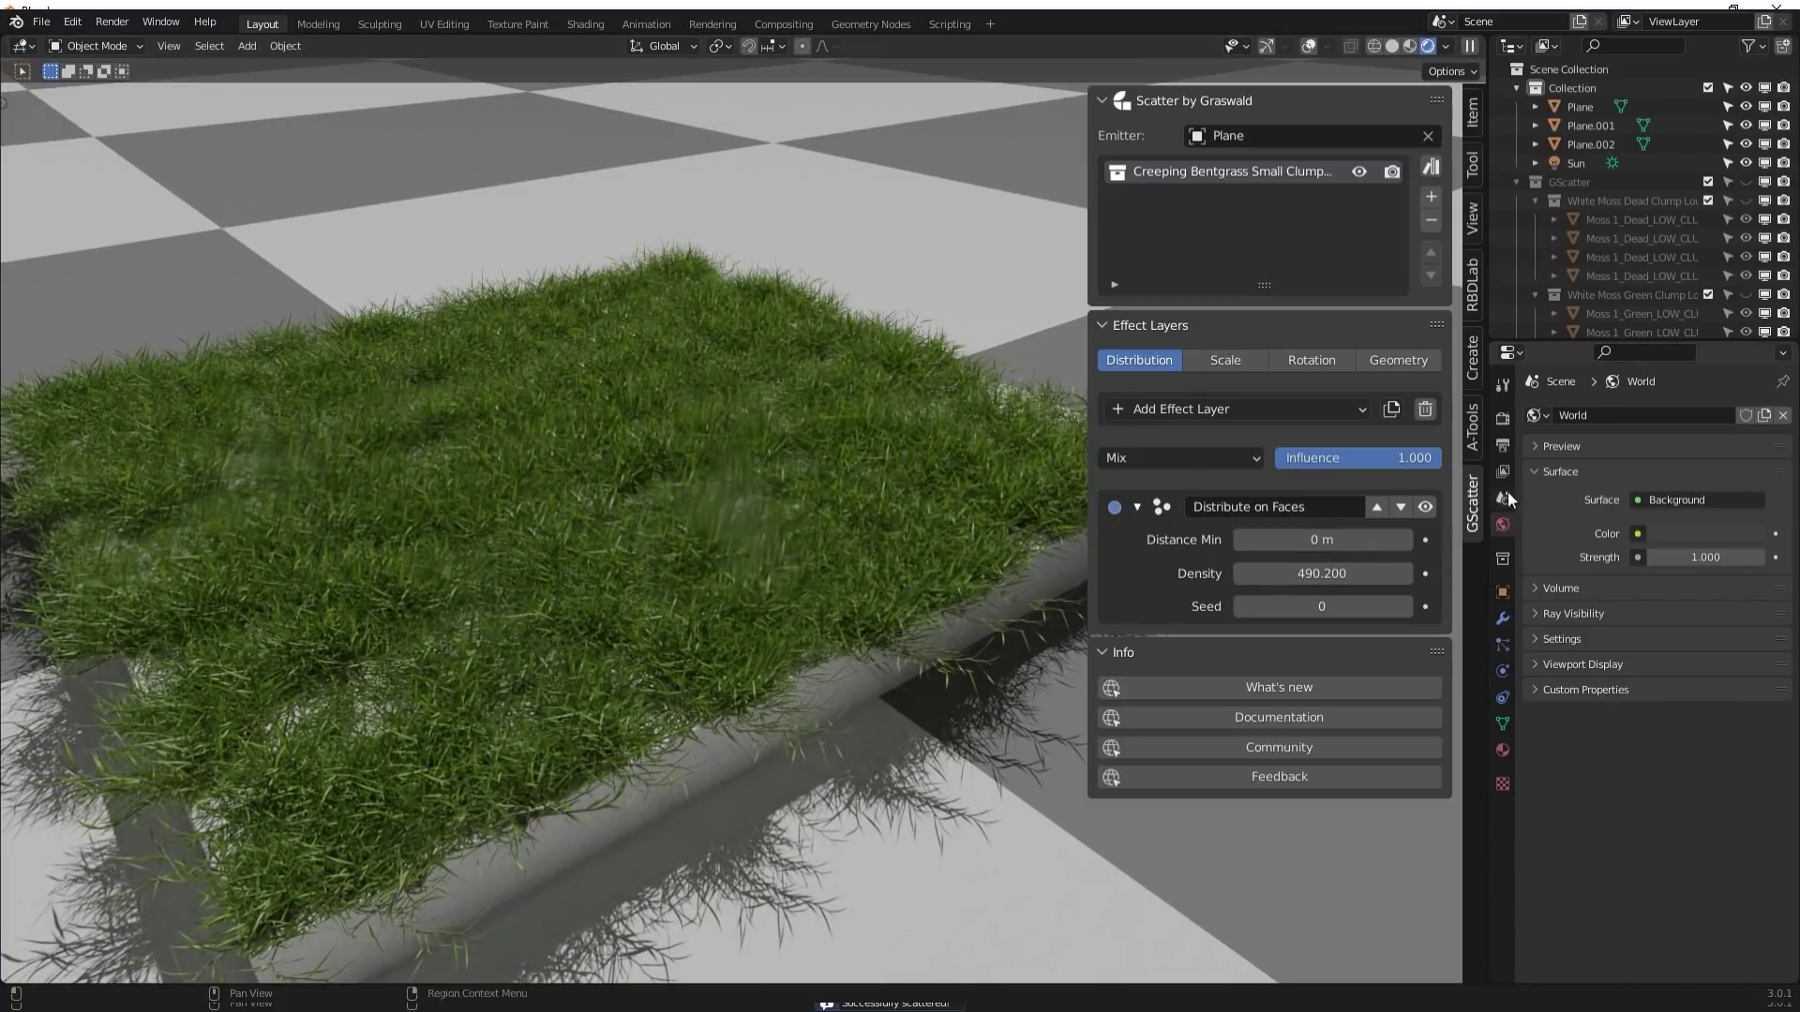
# Check render and world settings, then try the grass's Scale, Rotation and Geometry effect layers
pyautogui.click(1505, 415)
pyautogui.click(1505, 526)
pyautogui.click(1225, 360)
pyautogui.moveTo(1322, 615)
pyautogui.mouseDown()
pyautogui.moveTo(1350, 615)
pyautogui.moveTo(1303, 615)
pyautogui.moveTo(1331, 615)
pyautogui.moveTo(1341, 567)
pyautogui.moveTo(1350, 615)
pyautogui.moveTo(1312, 609)
pyautogui.mouseUp()
pyautogui.click(1312, 360)
pyautogui.click(1398, 360)
pyautogui.click(1225, 360)
# Scatter Creeping Bentgrass Flower on the plane at density 36.300
pyautogui.click(1431, 166)
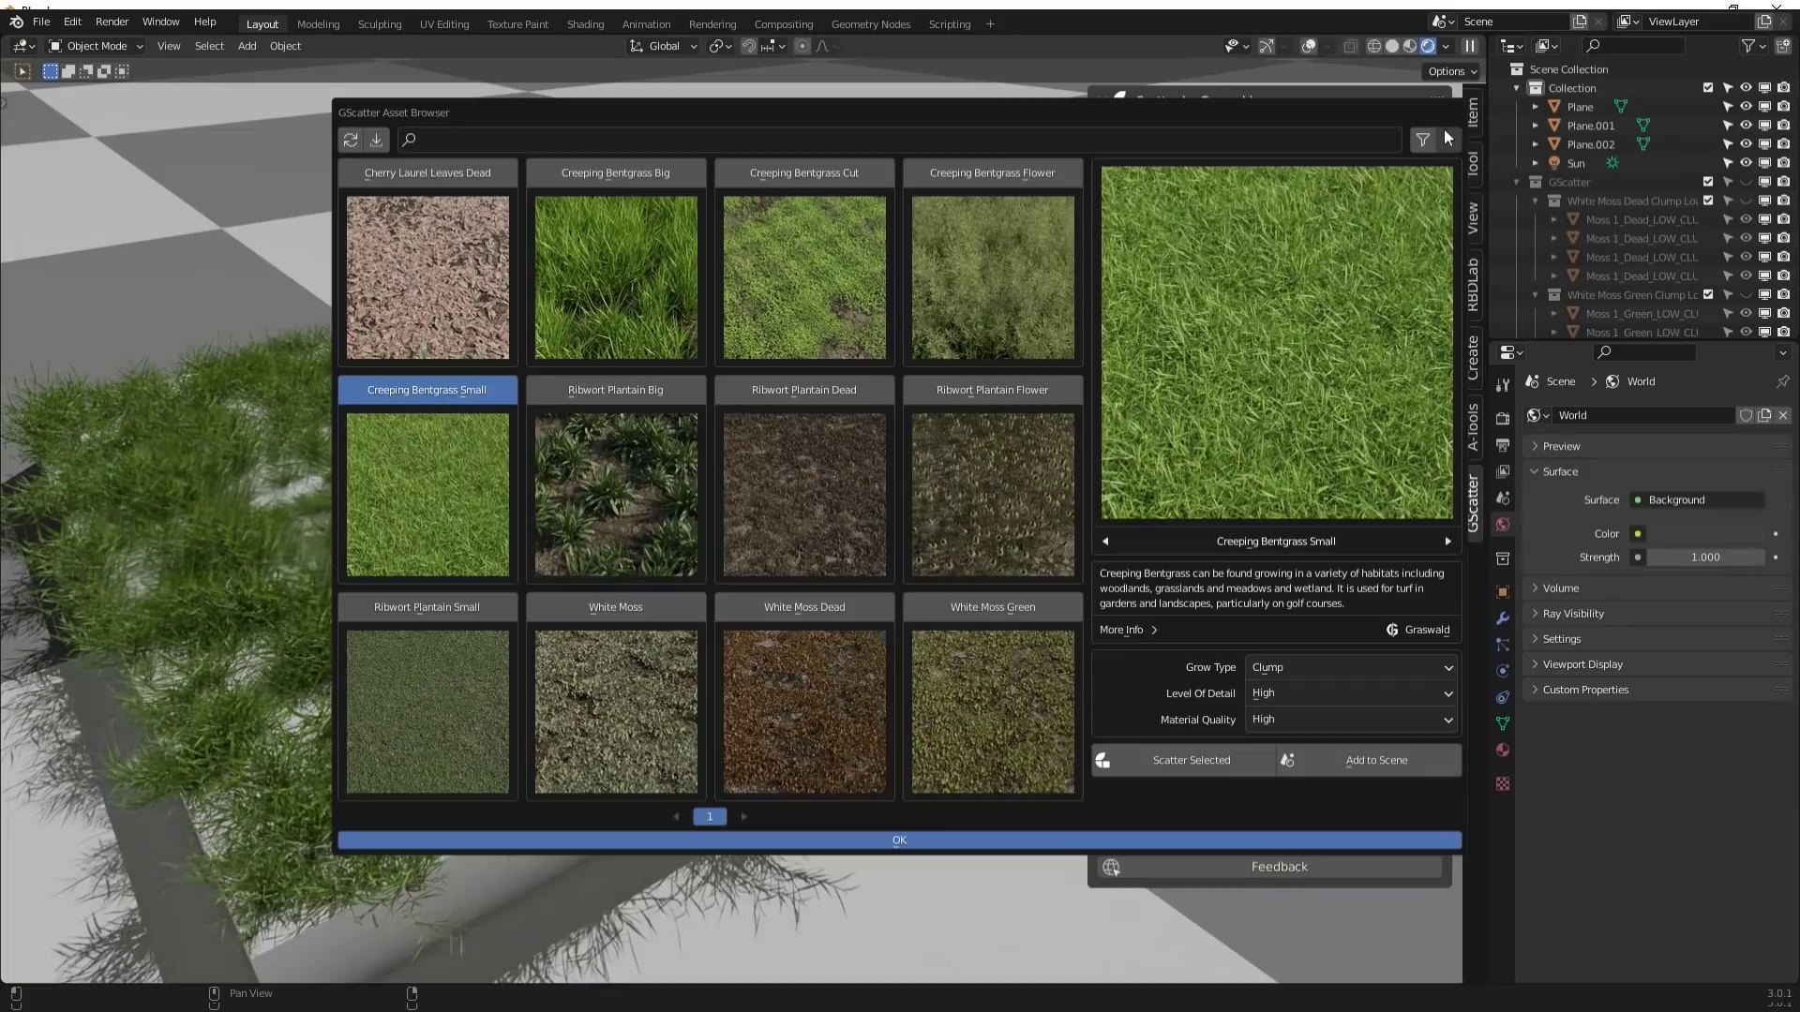
pyautogui.click(992, 176)
pyautogui.click(1153, 760)
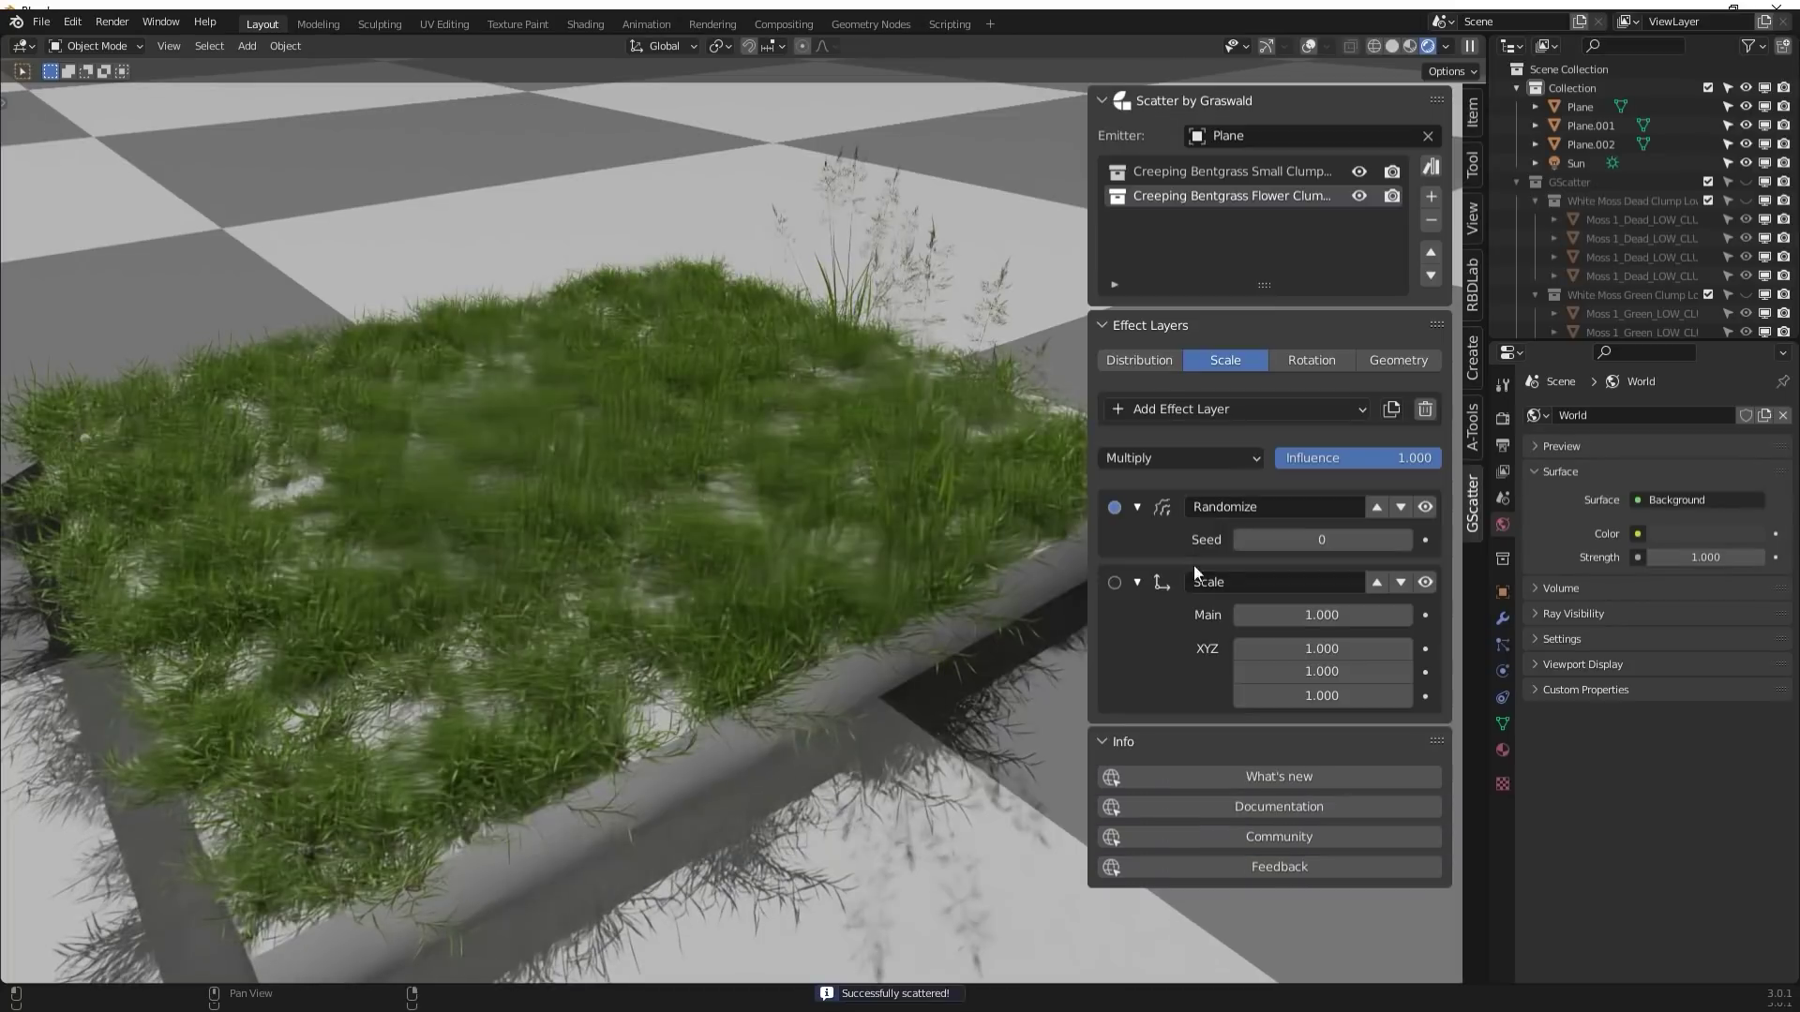
pyautogui.click(1139, 360)
pyautogui.moveTo(1317, 572); pyautogui.dragTo(1340, 583)
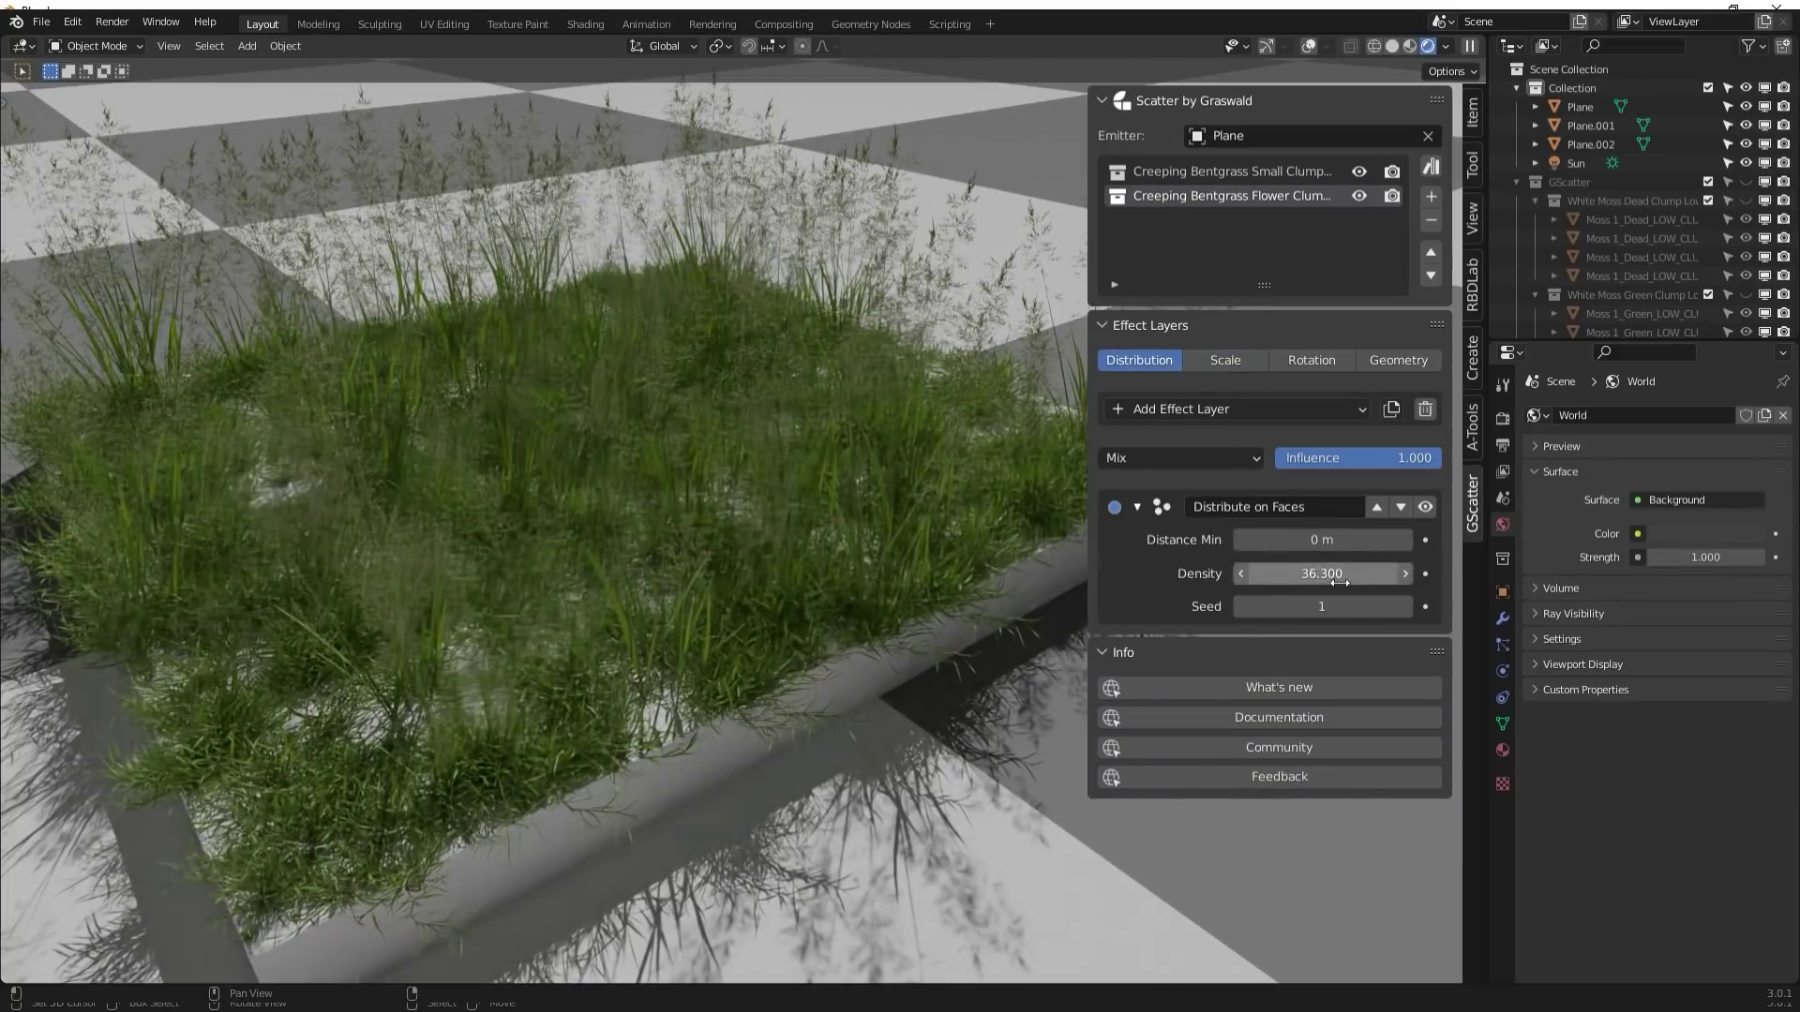
# Scatter Ribwort Plantain Big and raise its density to spread more clumps
pyautogui.click(1431, 166)
pyautogui.click(615, 390)
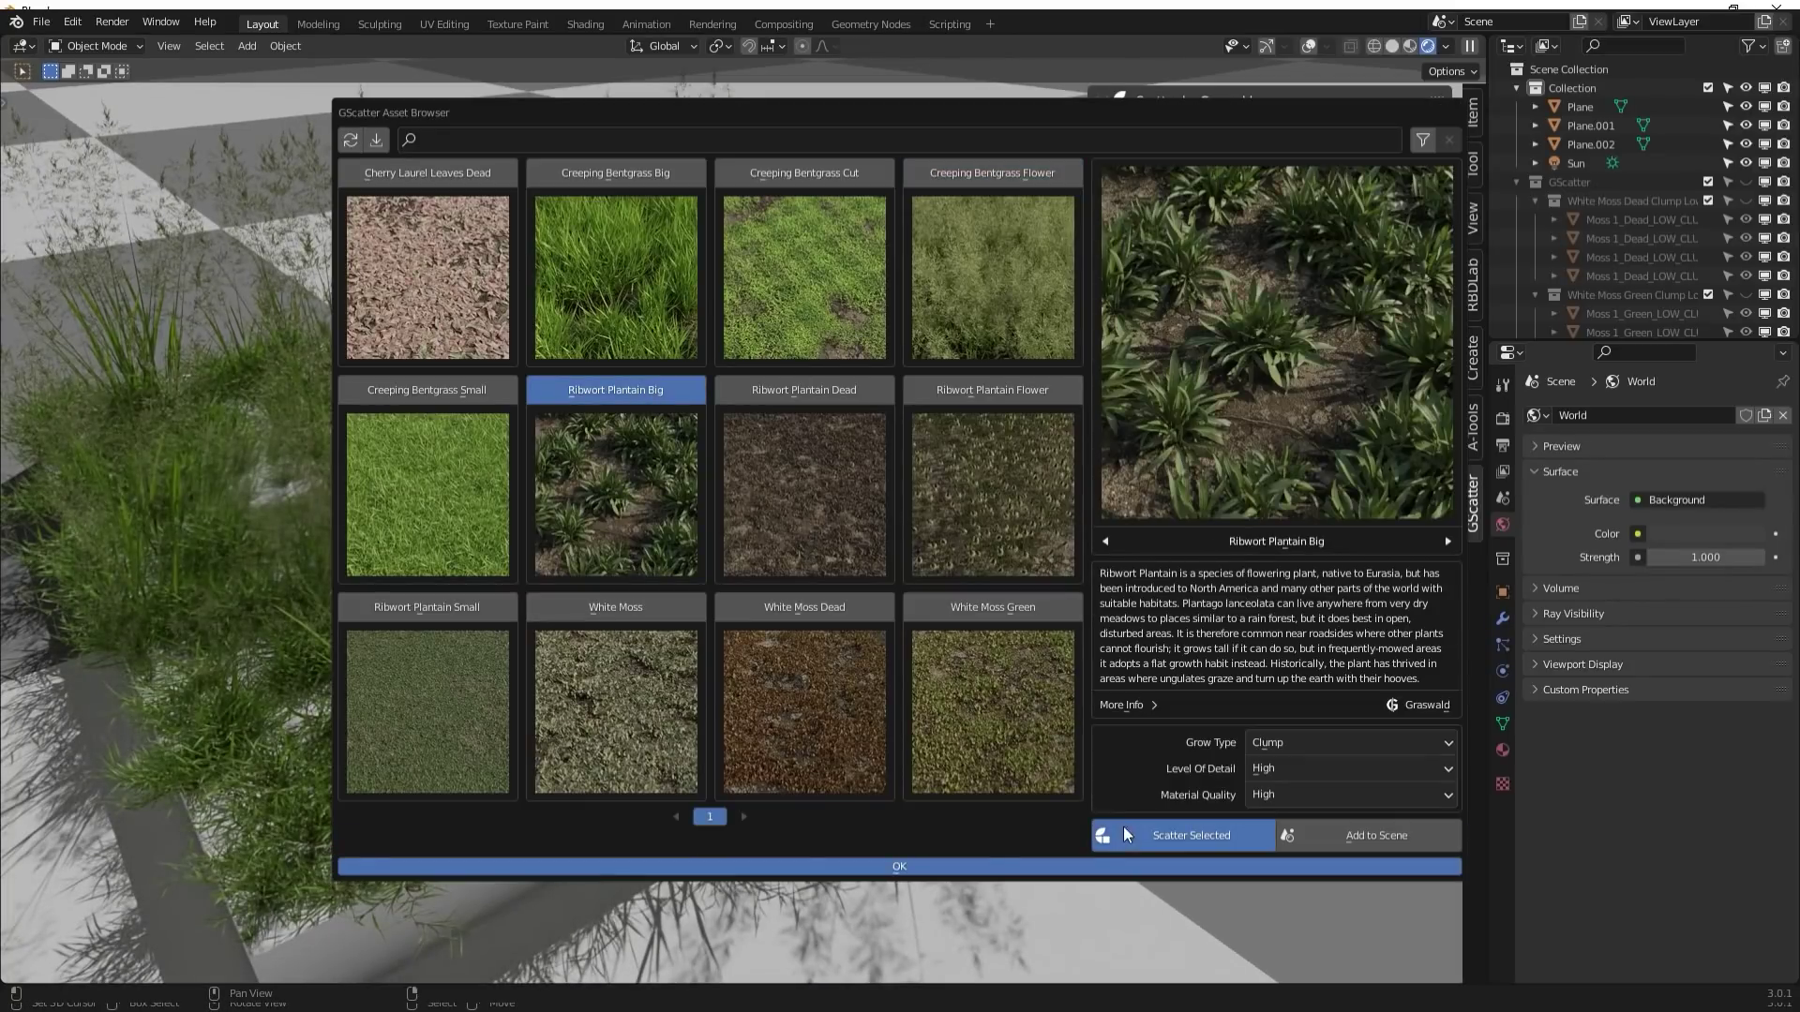
pyautogui.click(1190, 835)
pyautogui.moveTo(1322, 573); pyautogui.dragTo(1369, 539)
pyautogui.click(1200, 364)
pyautogui.click(1139, 360)
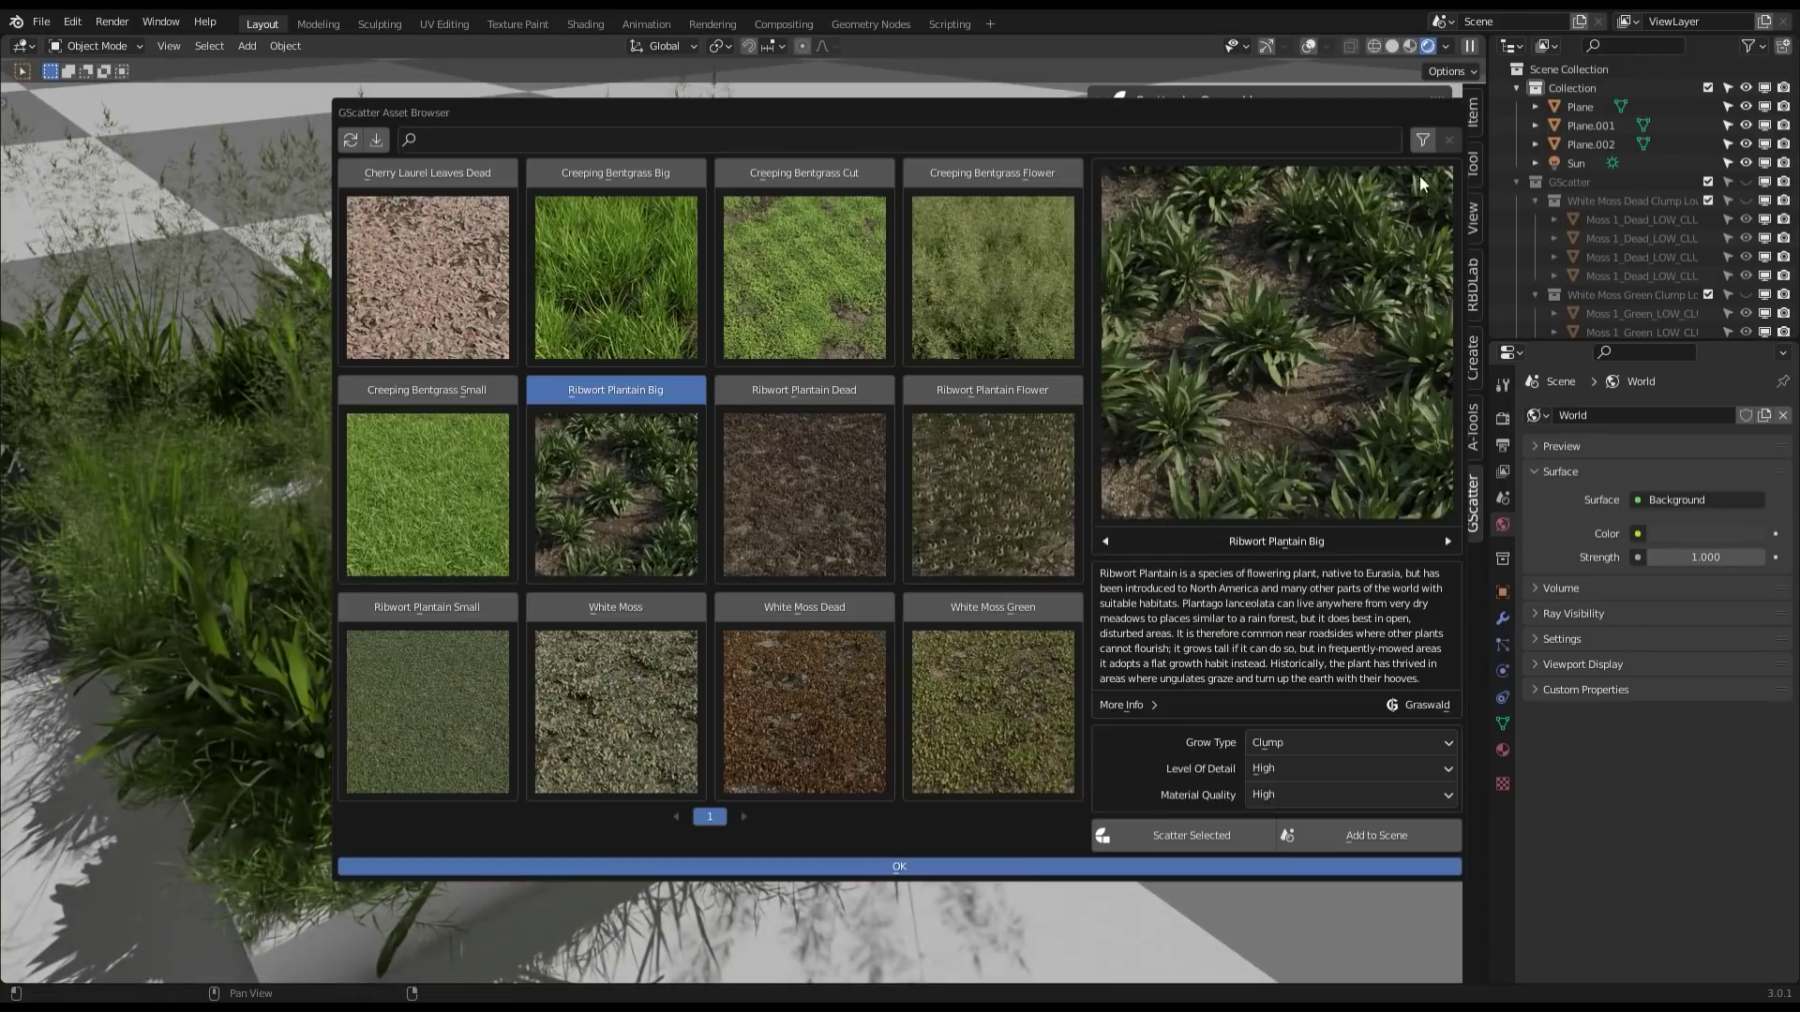
# Scatter Ribwort Plantain Small onto the plane
pyautogui.click(468, 607)
pyautogui.click(1171, 835)
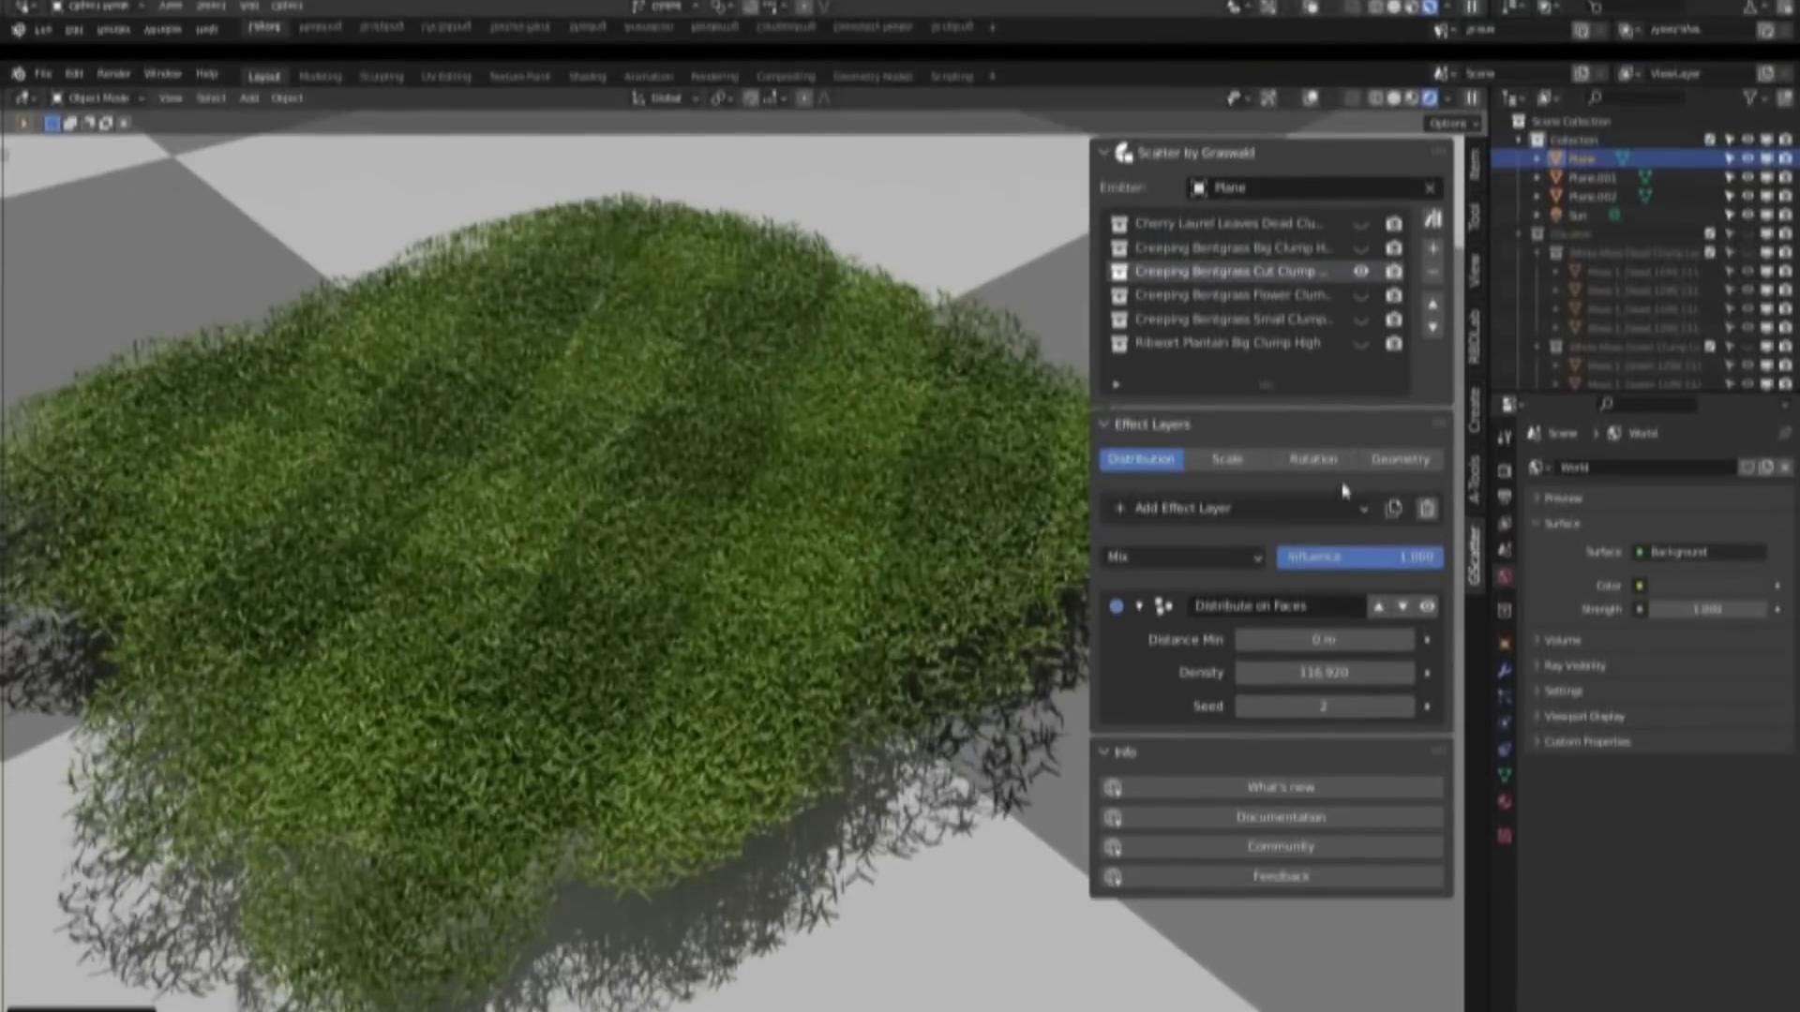
pyautogui.click(1340, 507)
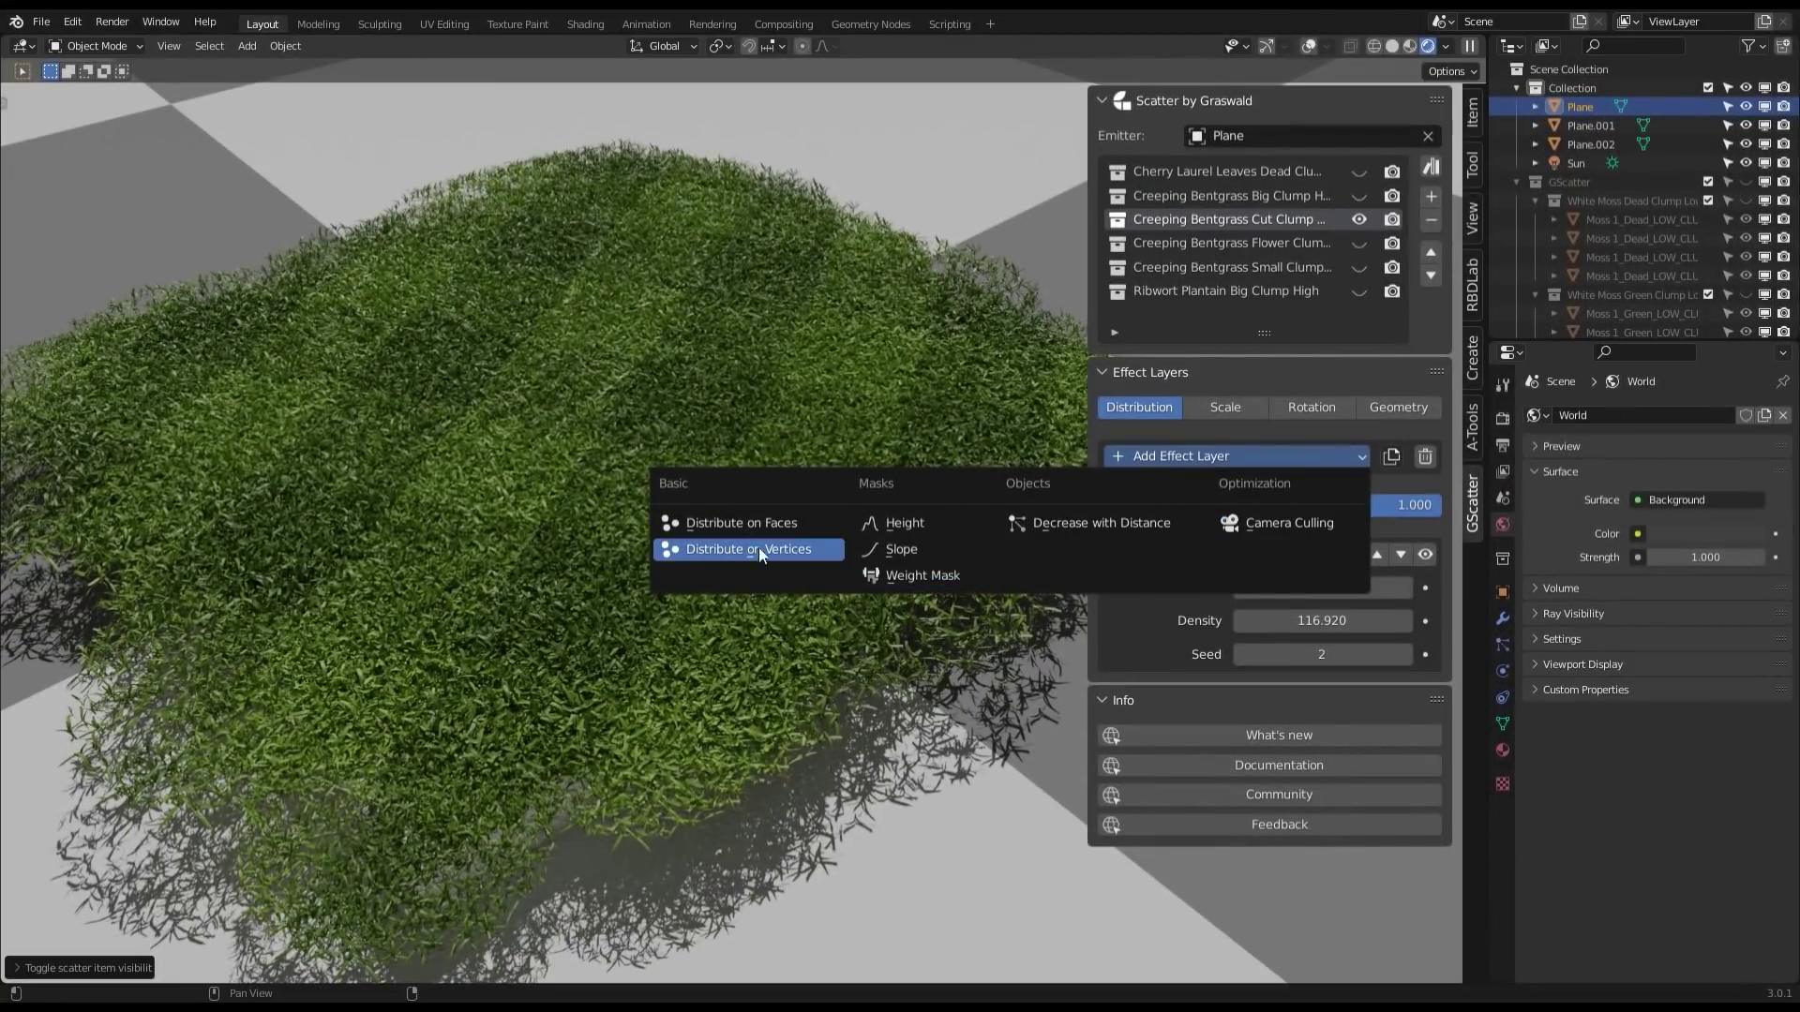
# Add a Weight Mask effect layer and start weight painting in Solid shading
pyautogui.click(914, 572)
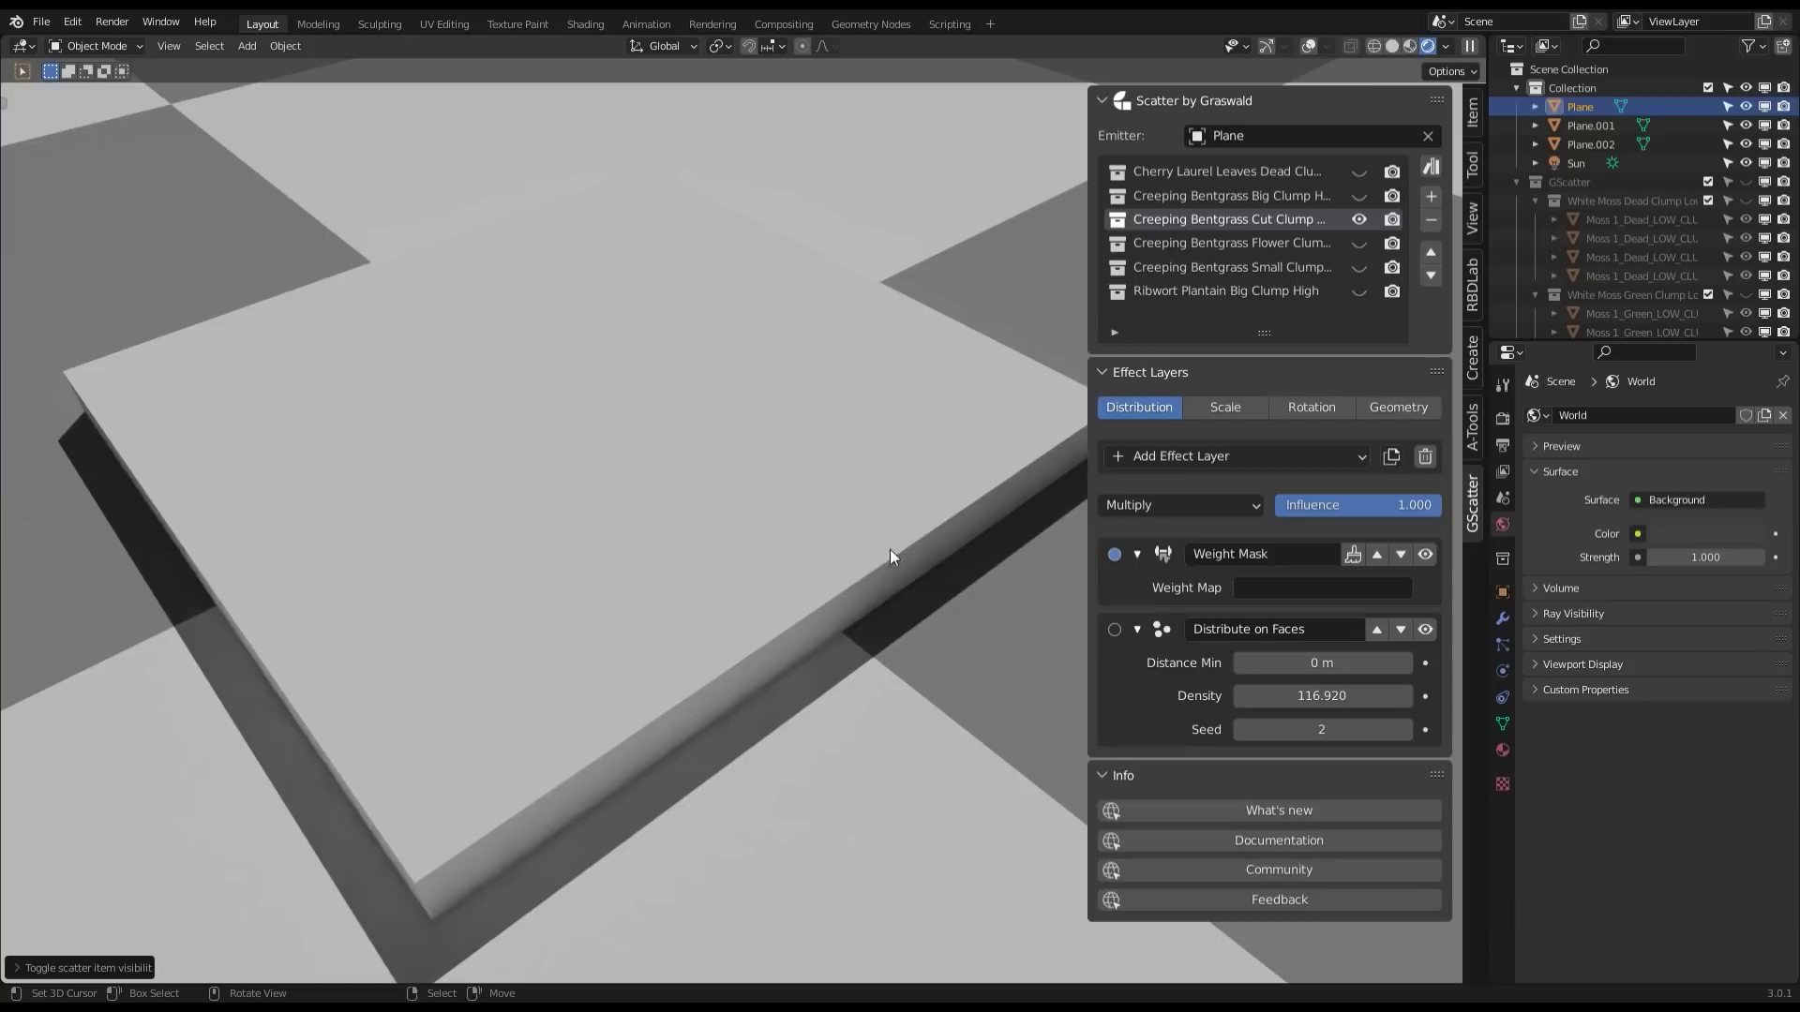
pyautogui.click(1353, 554)
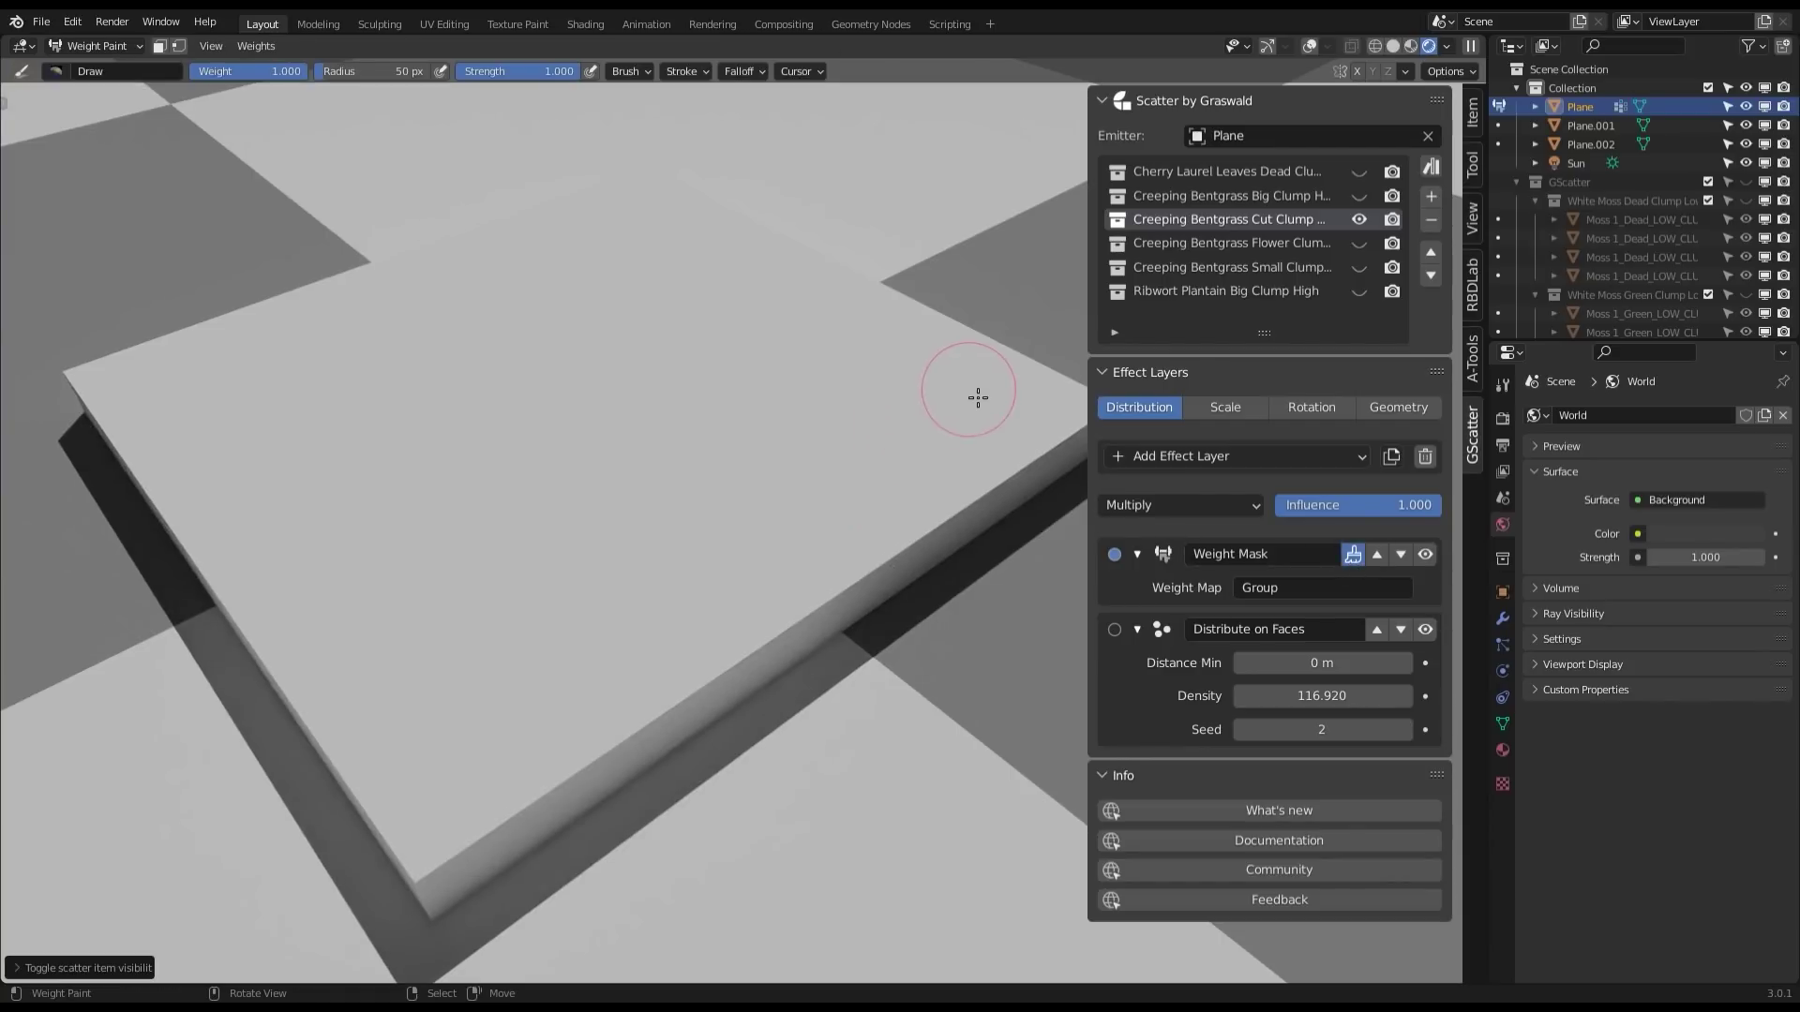
pyautogui.click(1395, 47)
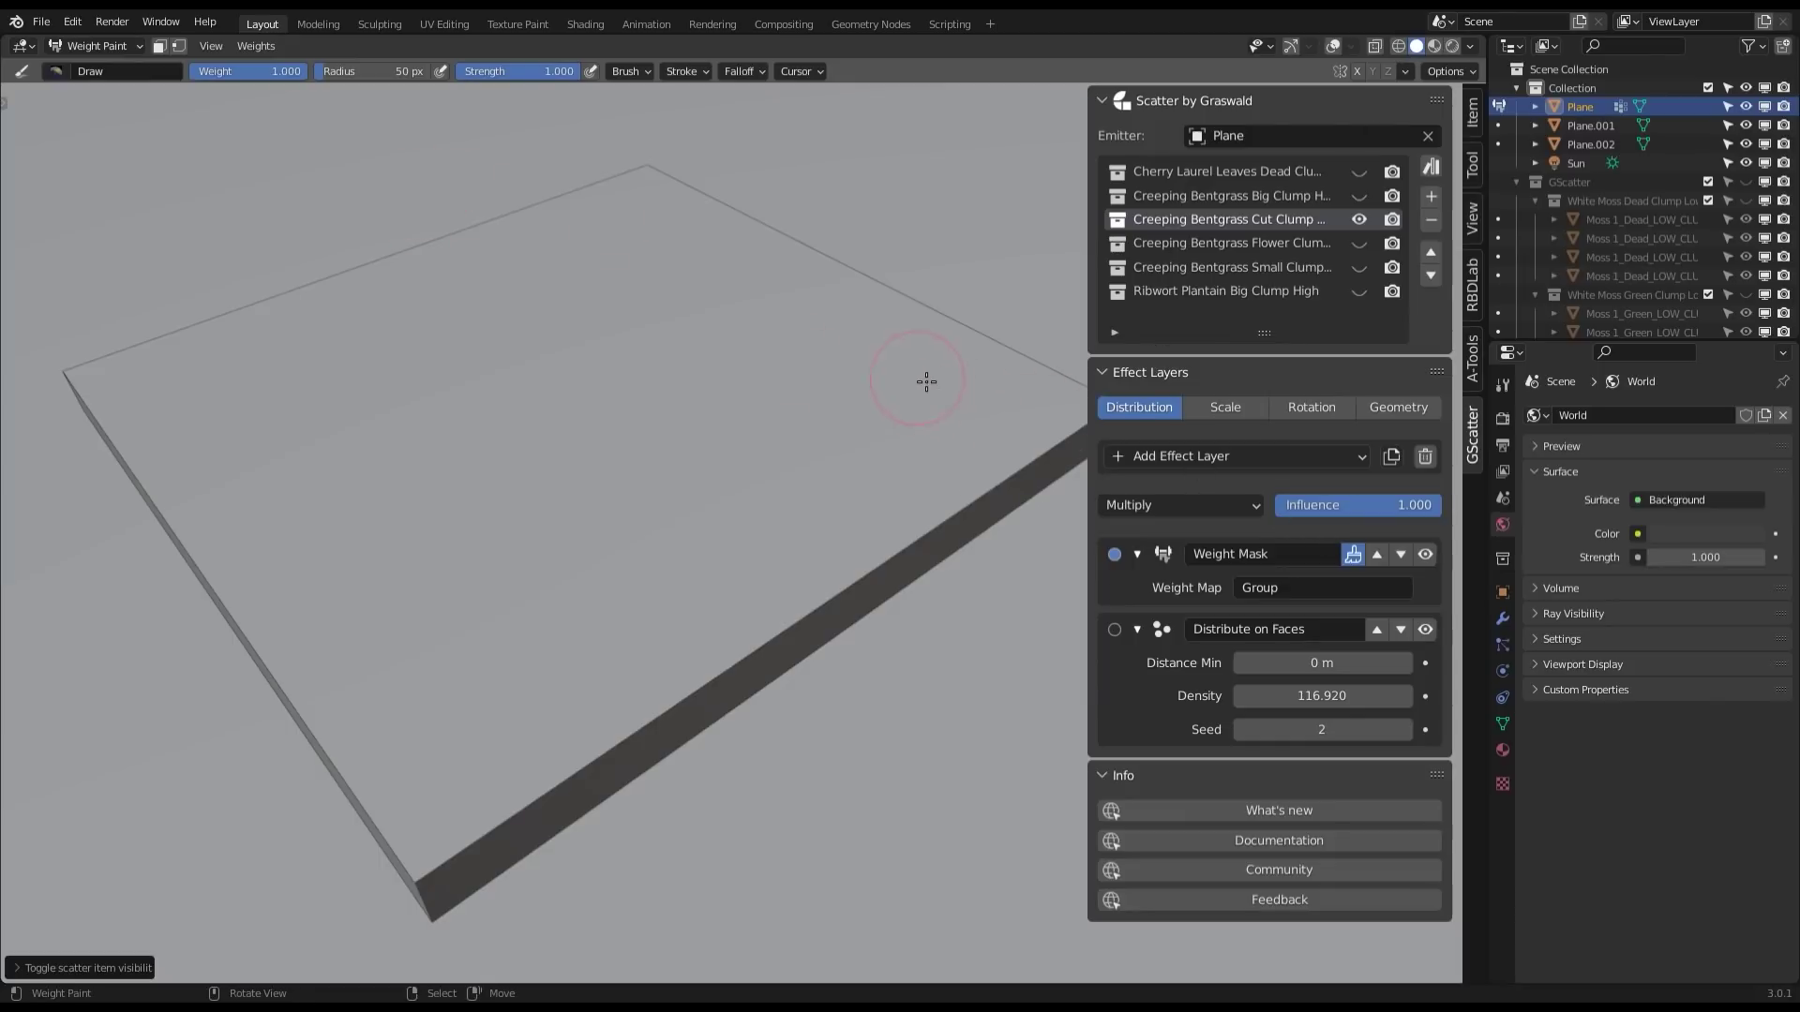
# Paint grass patches across the plane's centre, lower left, upper left and top, then stop painting
pyautogui.moveTo(926, 381); pyautogui.dragTo(913, 531)
pyautogui.moveTo(904, 356)
pyautogui.mouseDown()
pyautogui.moveTo(907, 448)
pyautogui.moveTo(960, 443)
pyautogui.moveTo(1058, 349)
pyautogui.moveTo(873, 511)
pyautogui.moveTo(817, 600)
pyautogui.mouseUp()
pyautogui.moveTo(551, 707)
pyautogui.mouseDown()
pyautogui.moveTo(499, 770)
pyautogui.moveTo(382, 835)
pyautogui.moveTo(438, 750)
pyautogui.moveTo(359, 678)
pyautogui.mouseUp()
pyautogui.moveTo(515, 776)
pyautogui.mouseDown()
pyautogui.moveTo(675, 684)
pyautogui.moveTo(741, 675)
pyautogui.mouseUp()
pyautogui.moveTo(281, 337)
pyautogui.mouseDown()
pyautogui.moveTo(56, 394)
pyautogui.moveTo(150, 463)
pyautogui.moveTo(300, 300)
pyautogui.mouseUp()
pyautogui.moveTo(600, 190); pyautogui.dragTo(699, 183)
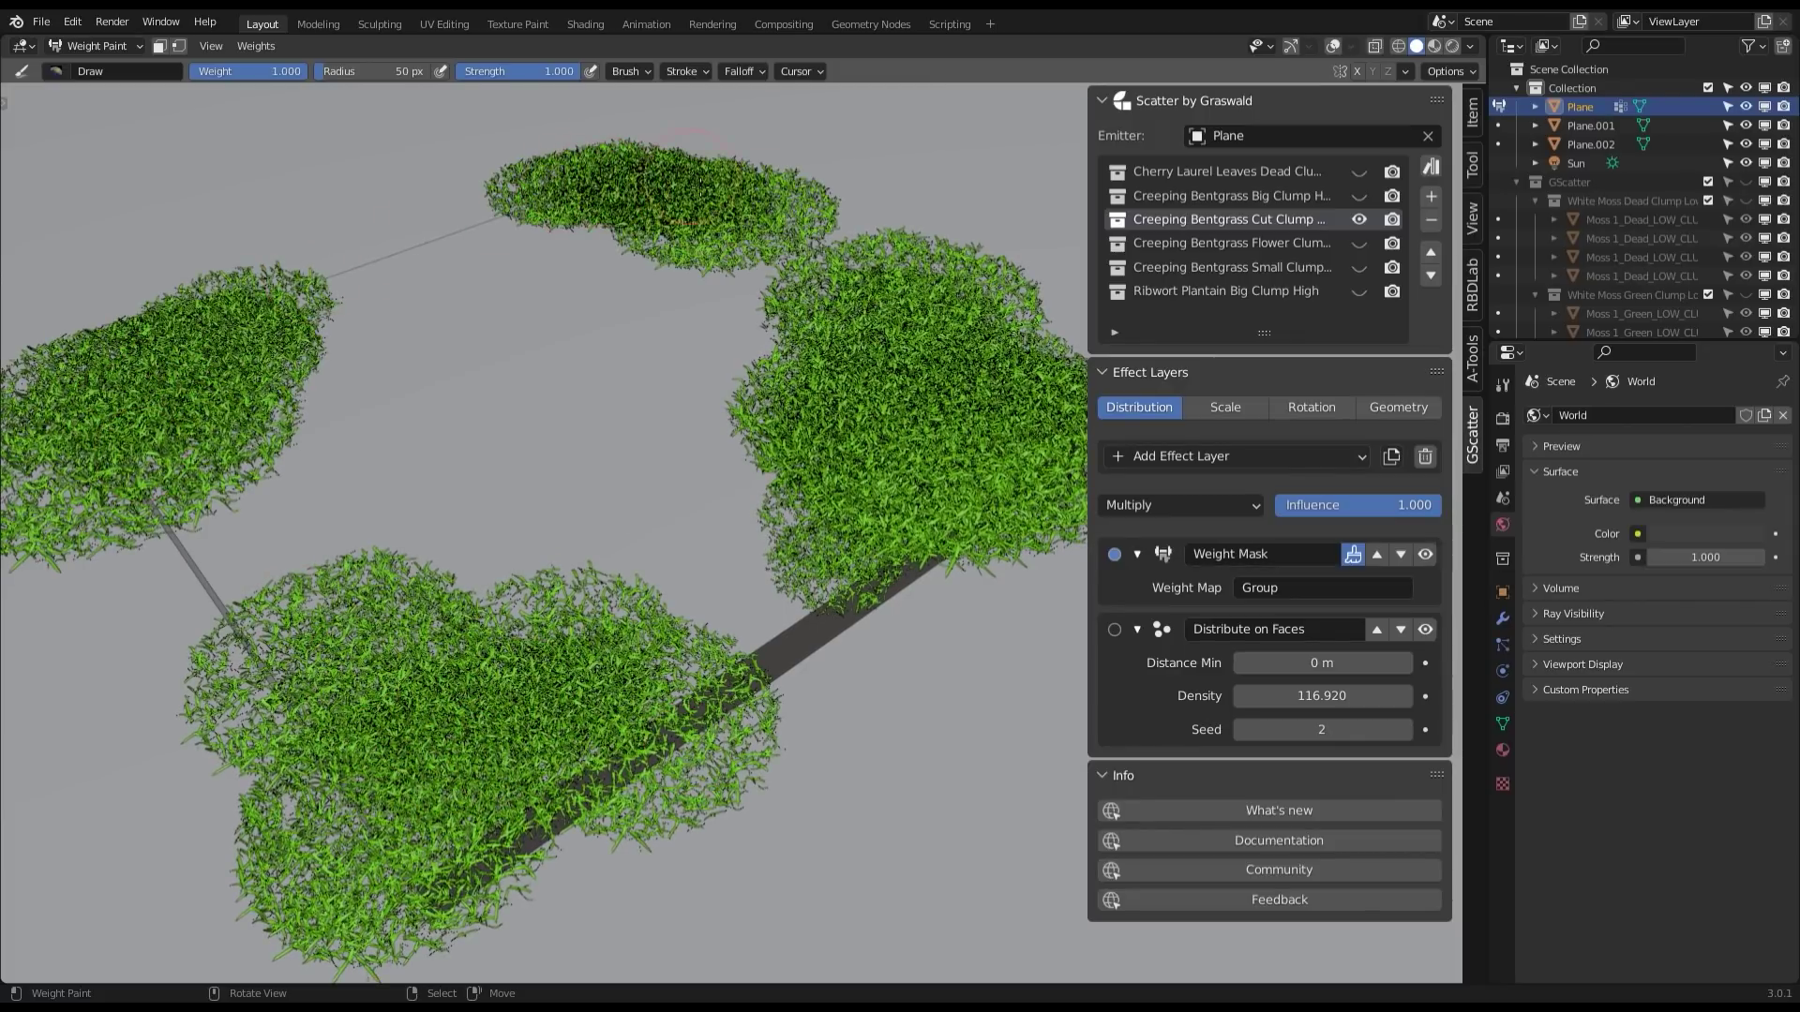
pyautogui.click(511, 396)
pyautogui.moveTo(533, 429); pyautogui.dragTo(637, 385)
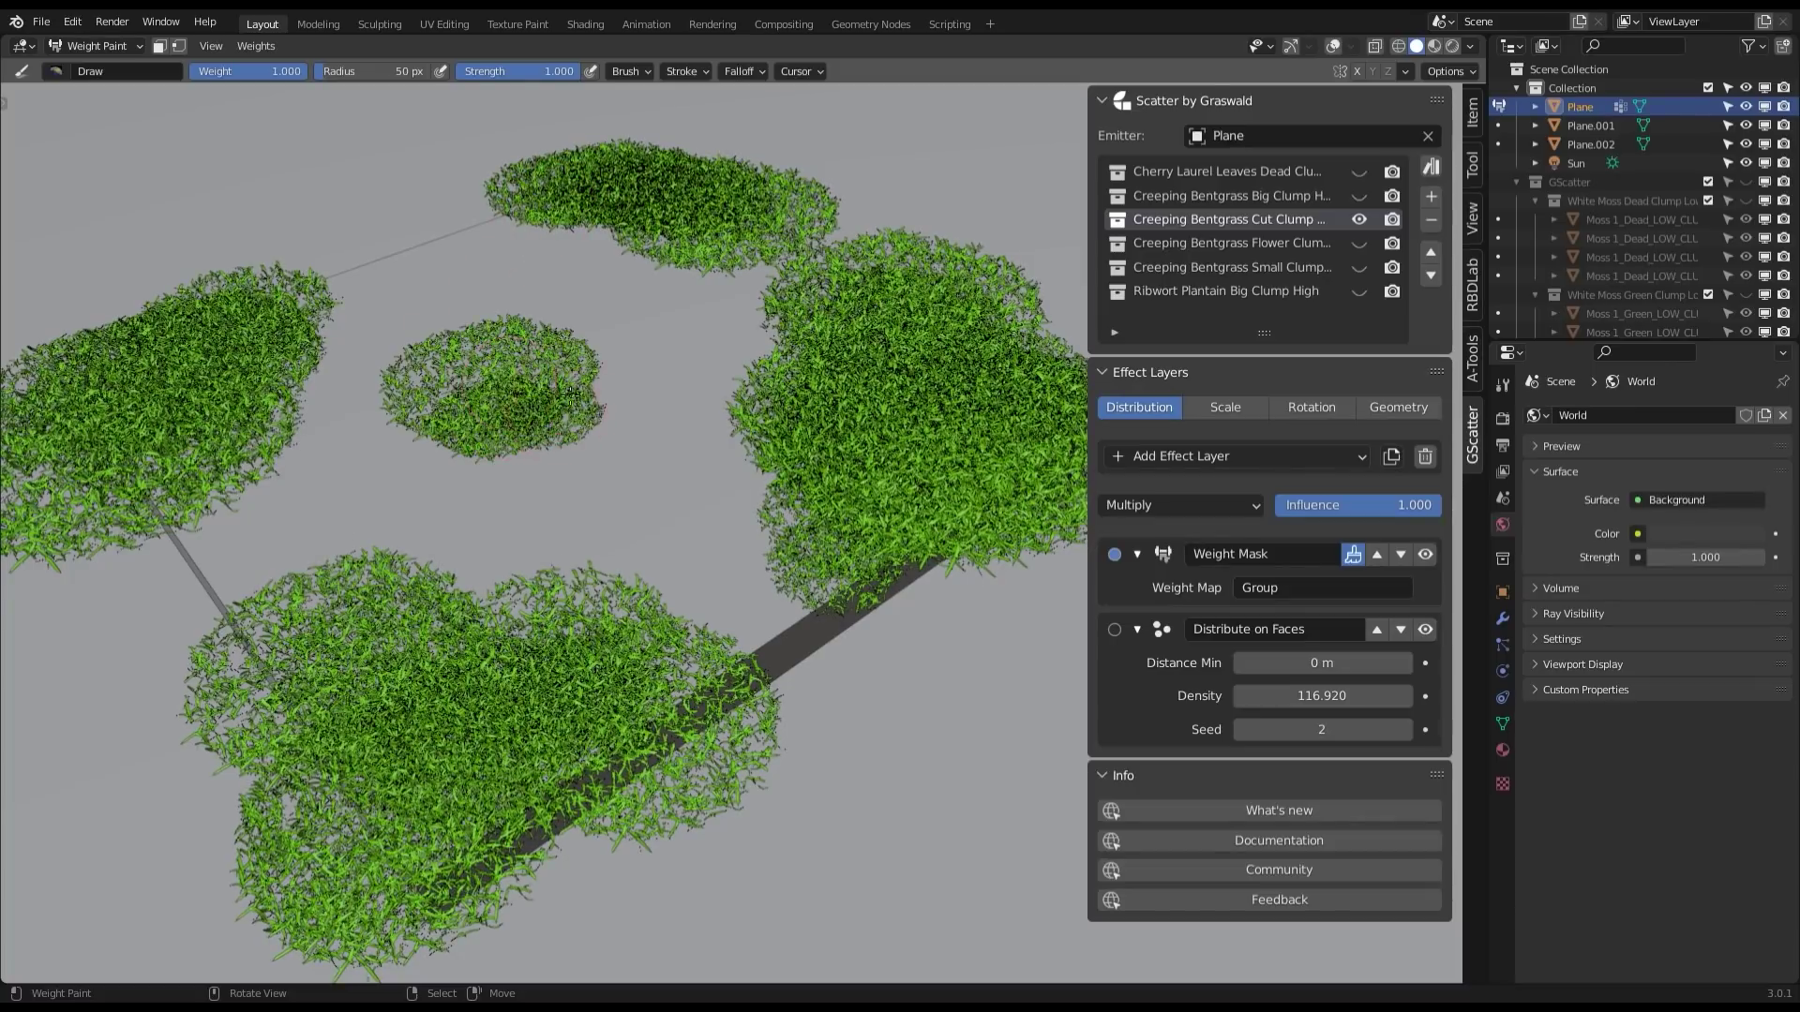
pyautogui.click(1353, 556)
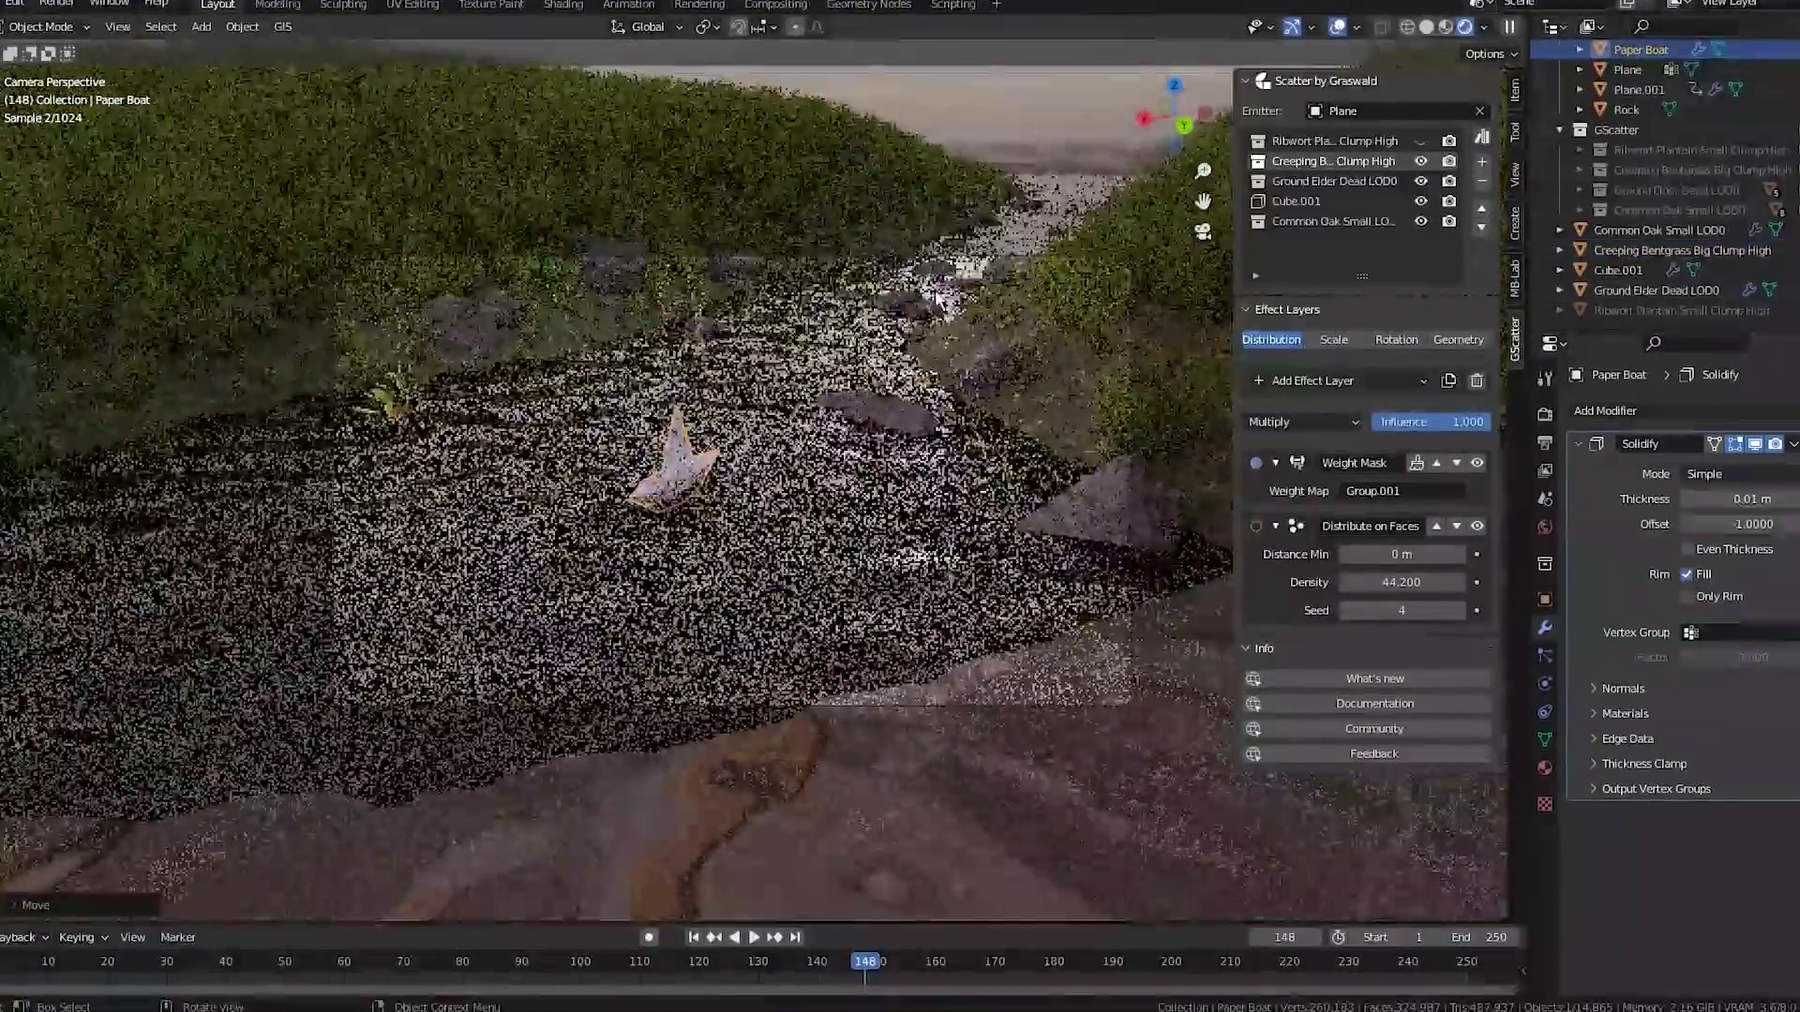
# Add a Camera Culling effect layer to the scatter and assign the scene Camera
pyautogui.click(1337, 384)
pyautogui.click(1335, 437)
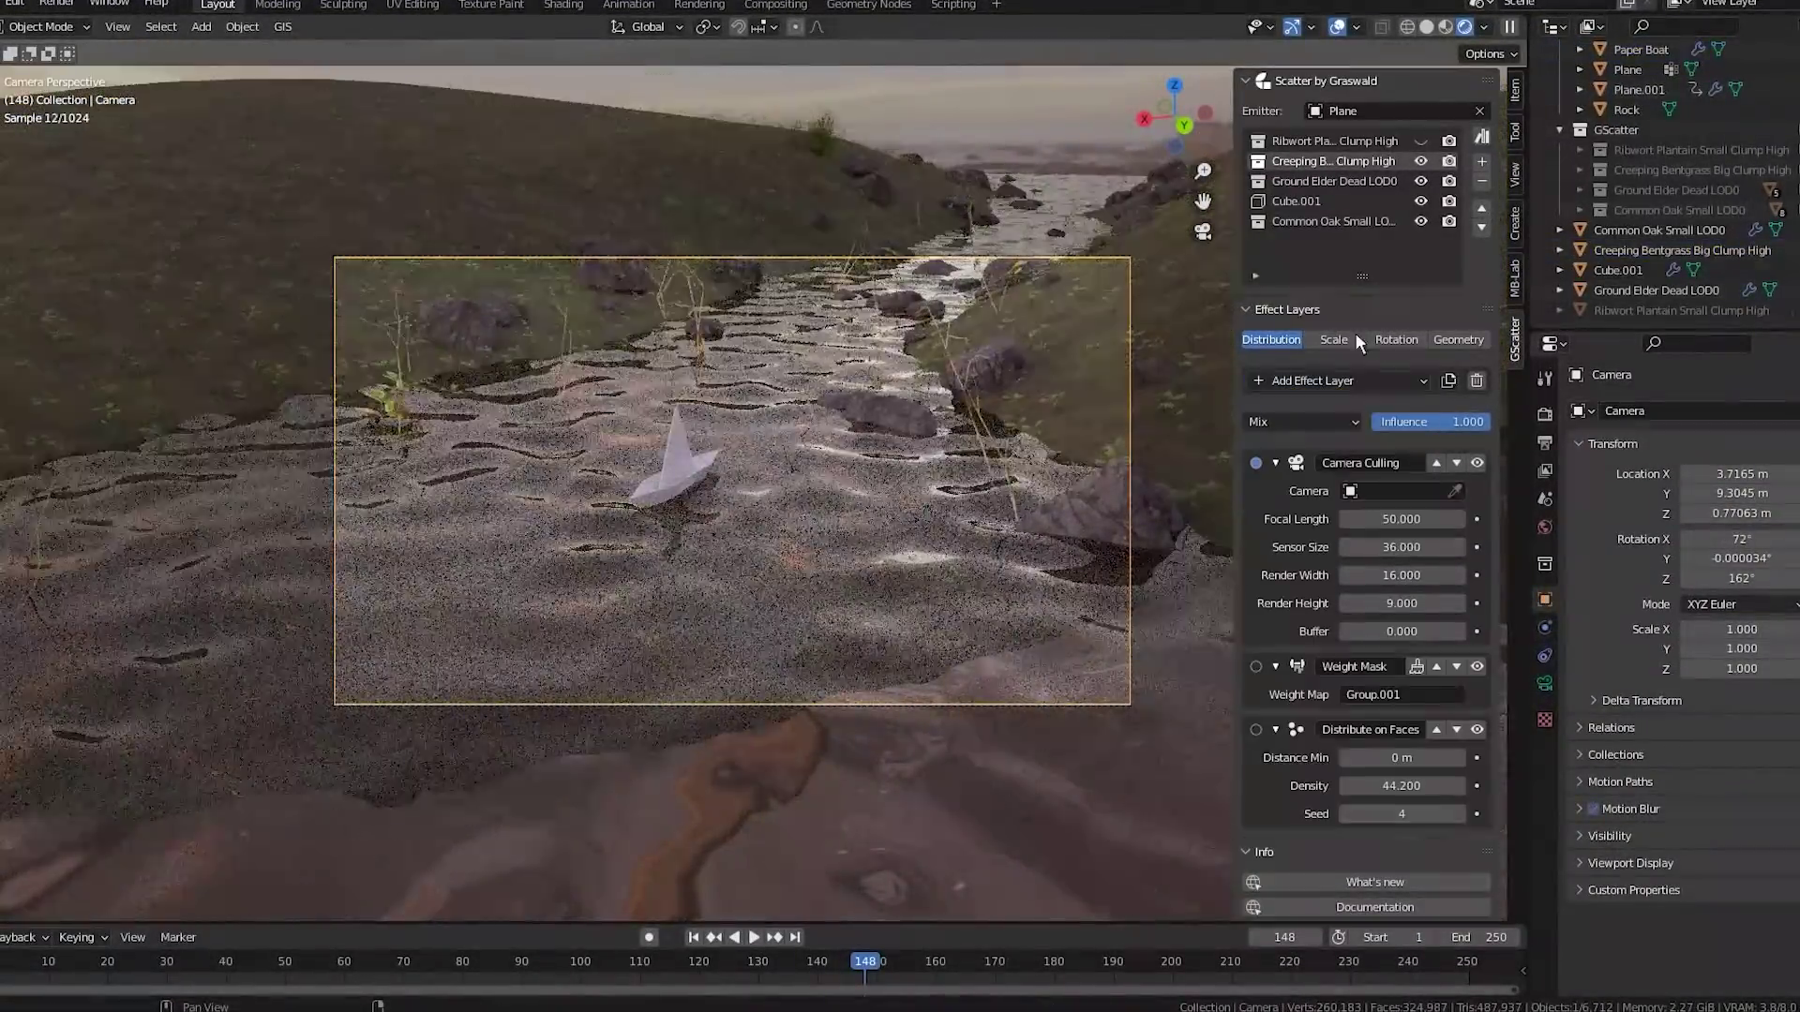
pyautogui.click(1369, 624)
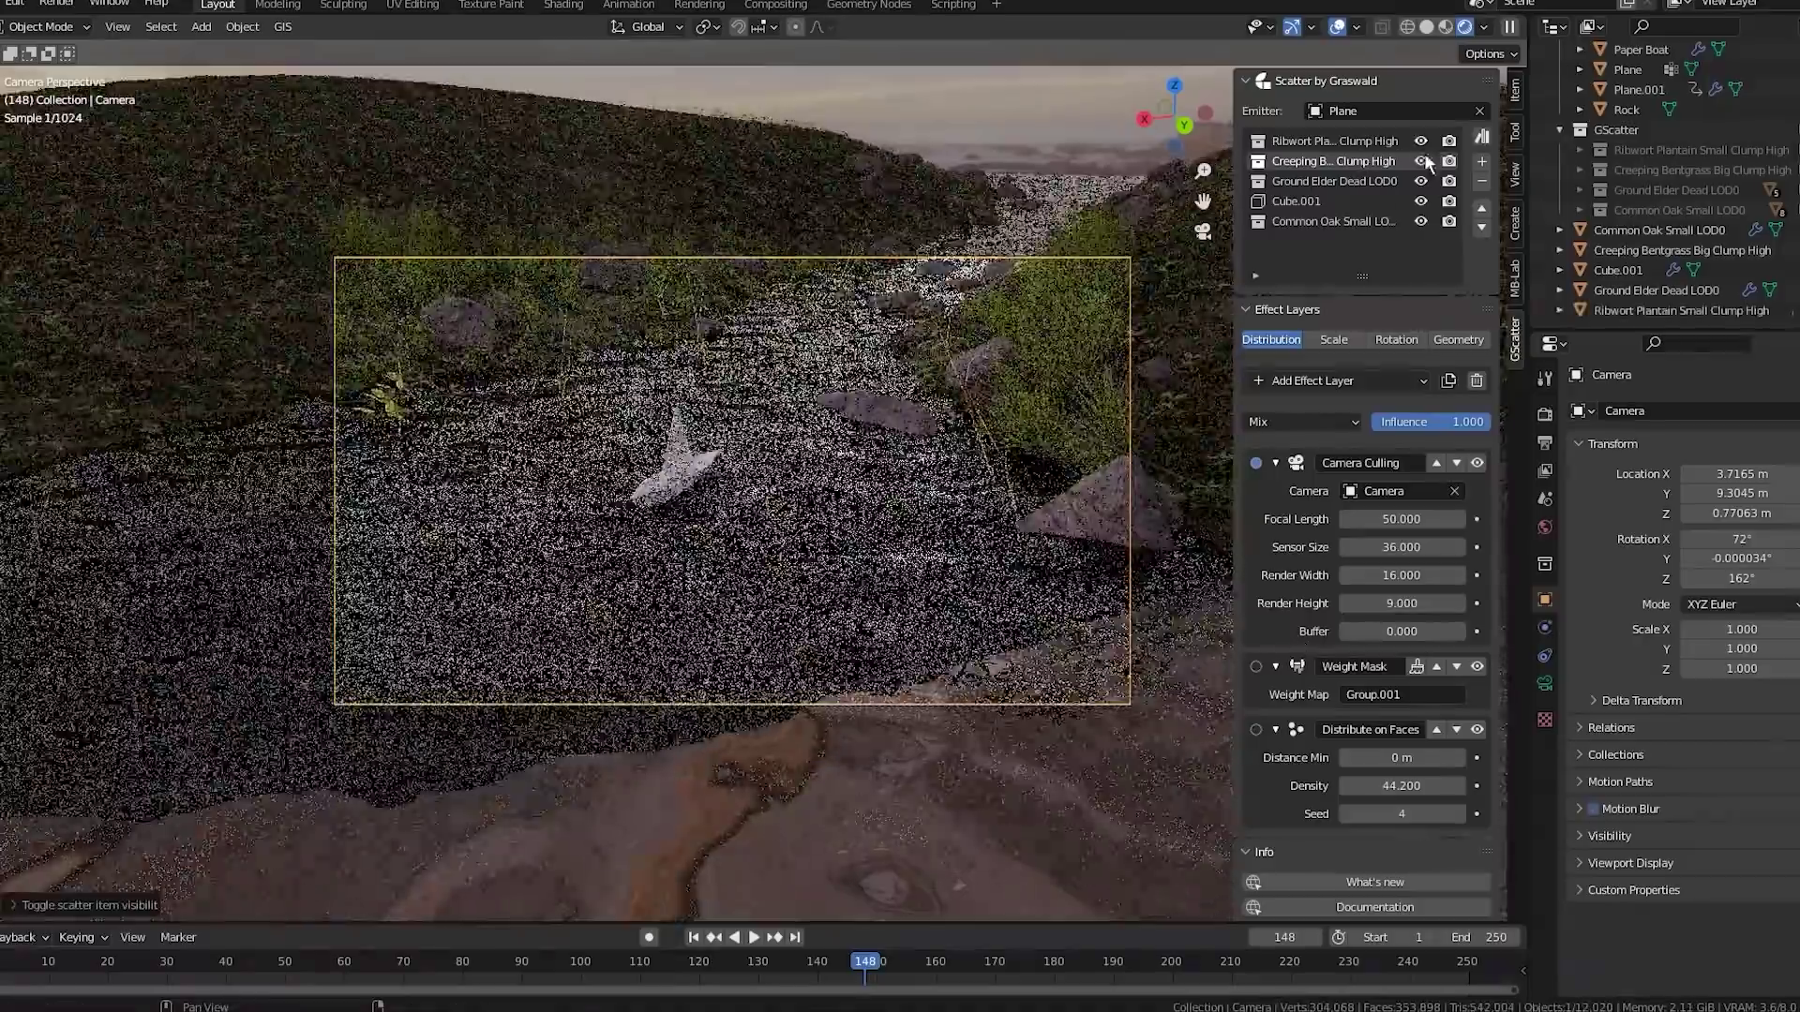
pyautogui.click(1421, 140)
pyautogui.click(1340, 381)
# Inspect the culled Ground Elder Dead LOD0 scatter and add Camera Culling to Common Oak Small LOD0
pyautogui.click(1349, 181)
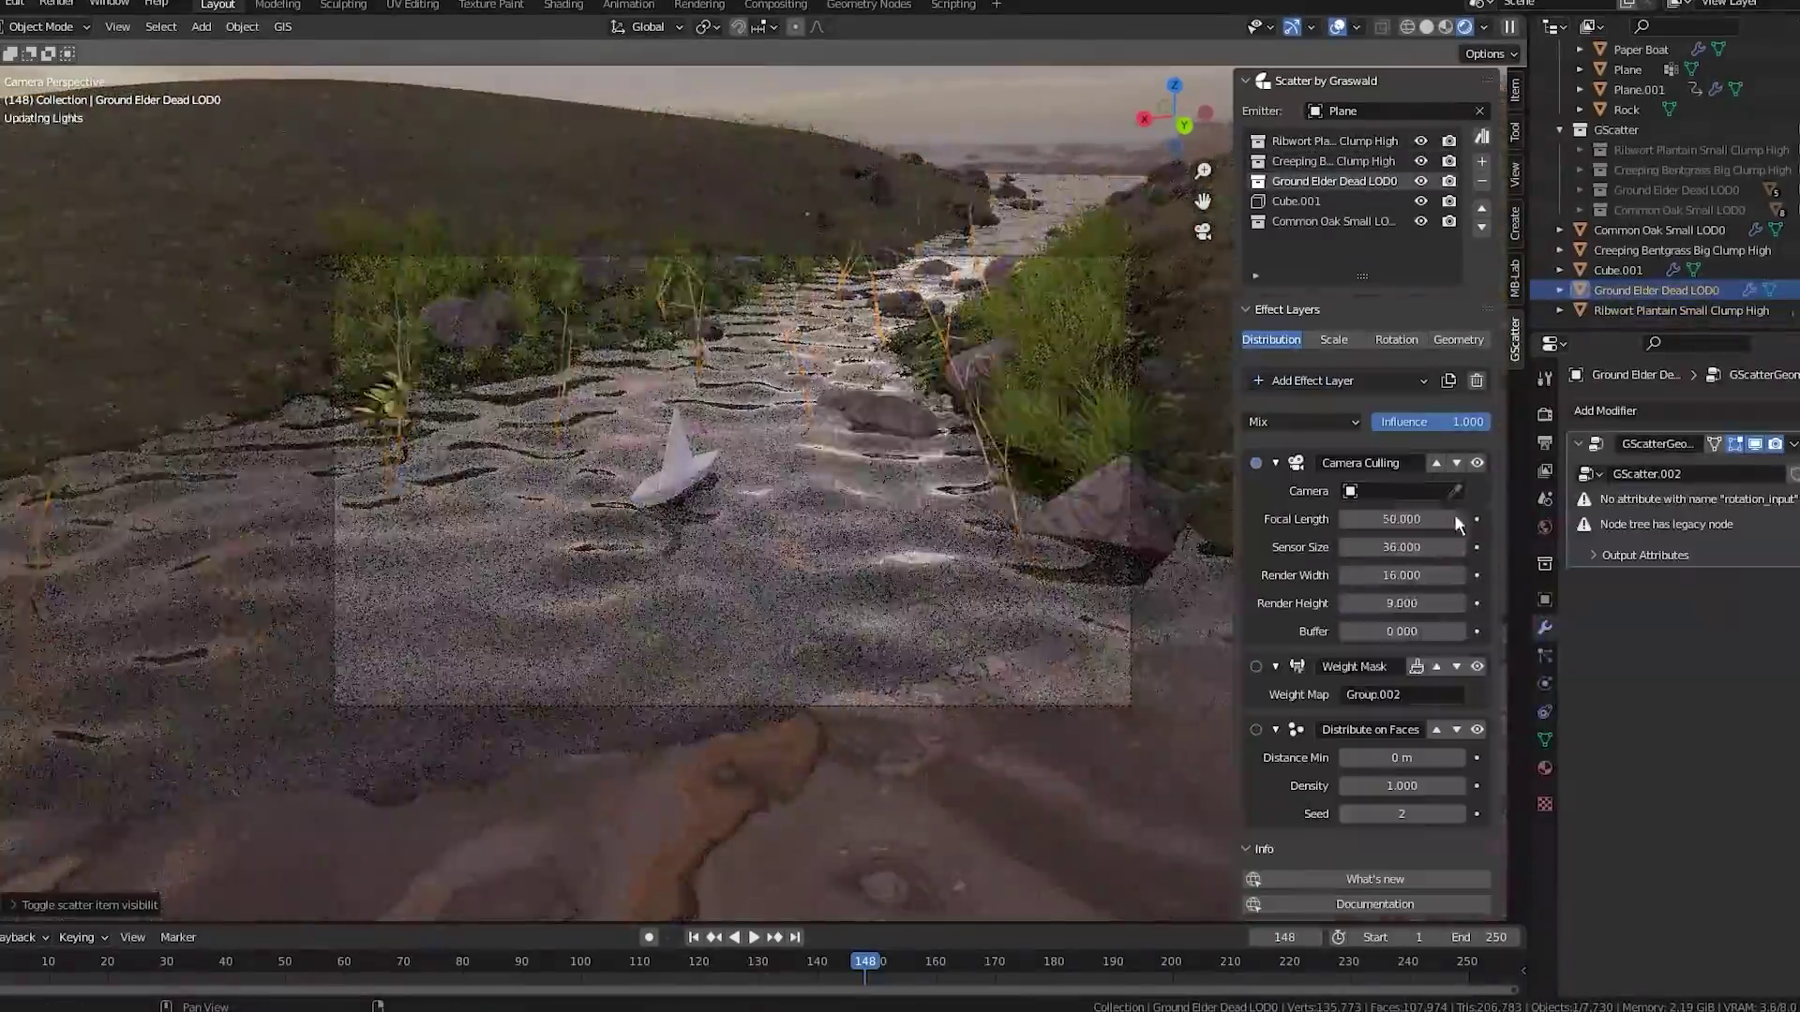
pyautogui.click(1202, 231)
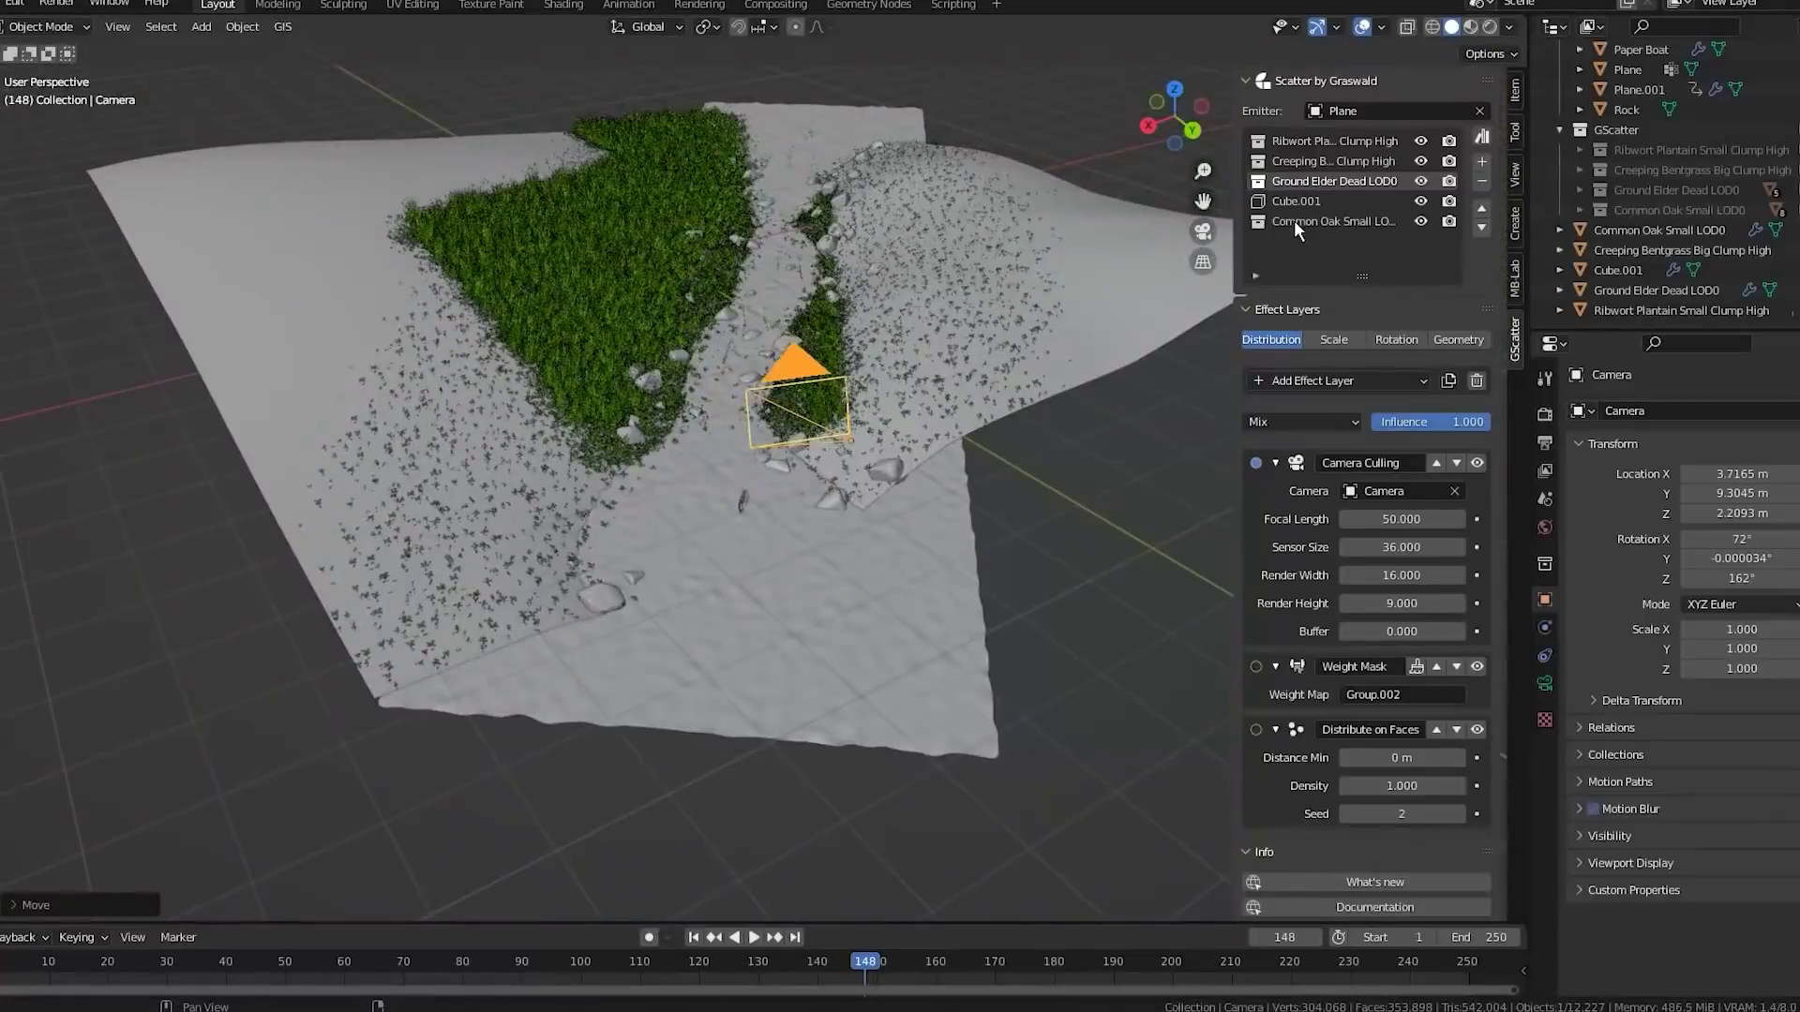
pyautogui.click(1296, 223)
pyautogui.click(1416, 384)
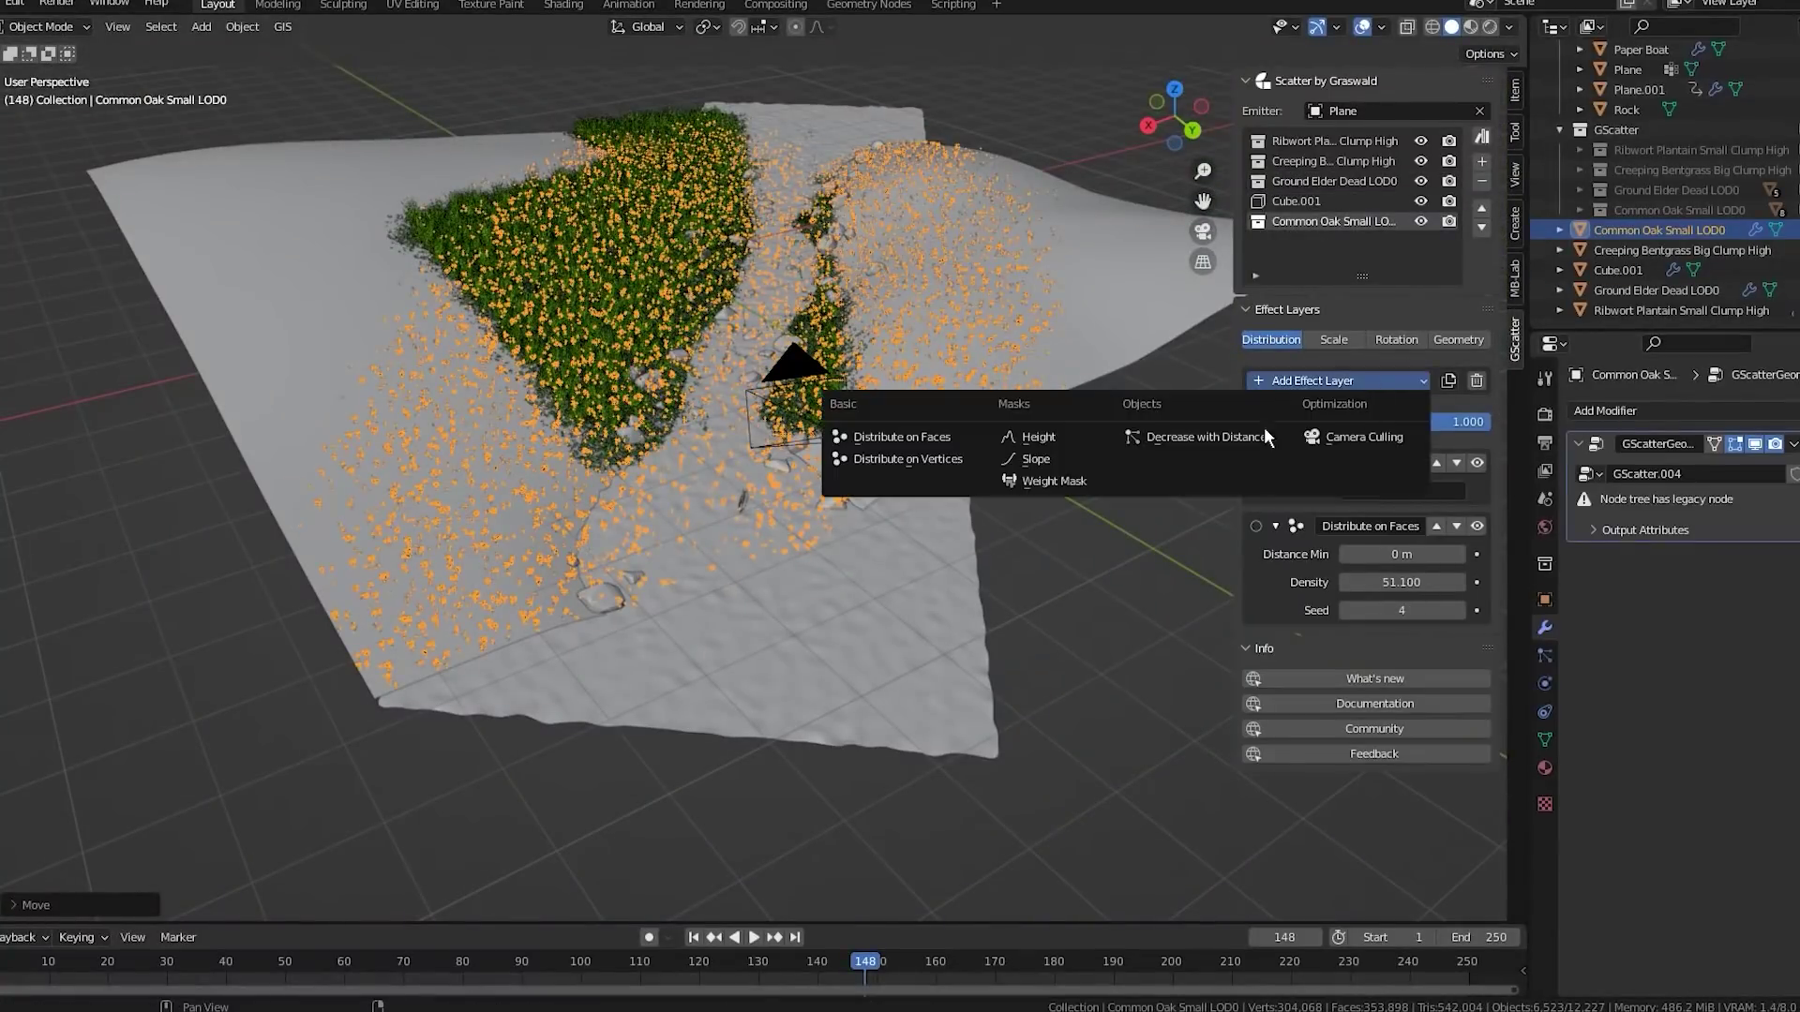
pyautogui.click(1265, 429)
# Lower the camera toward the water and preview the shot in Rendered shading
pyautogui.press('KP_0')
pyautogui.press('n')
pyautogui.scroll(-5, 1083, 335)
pyautogui.click(727, 402)
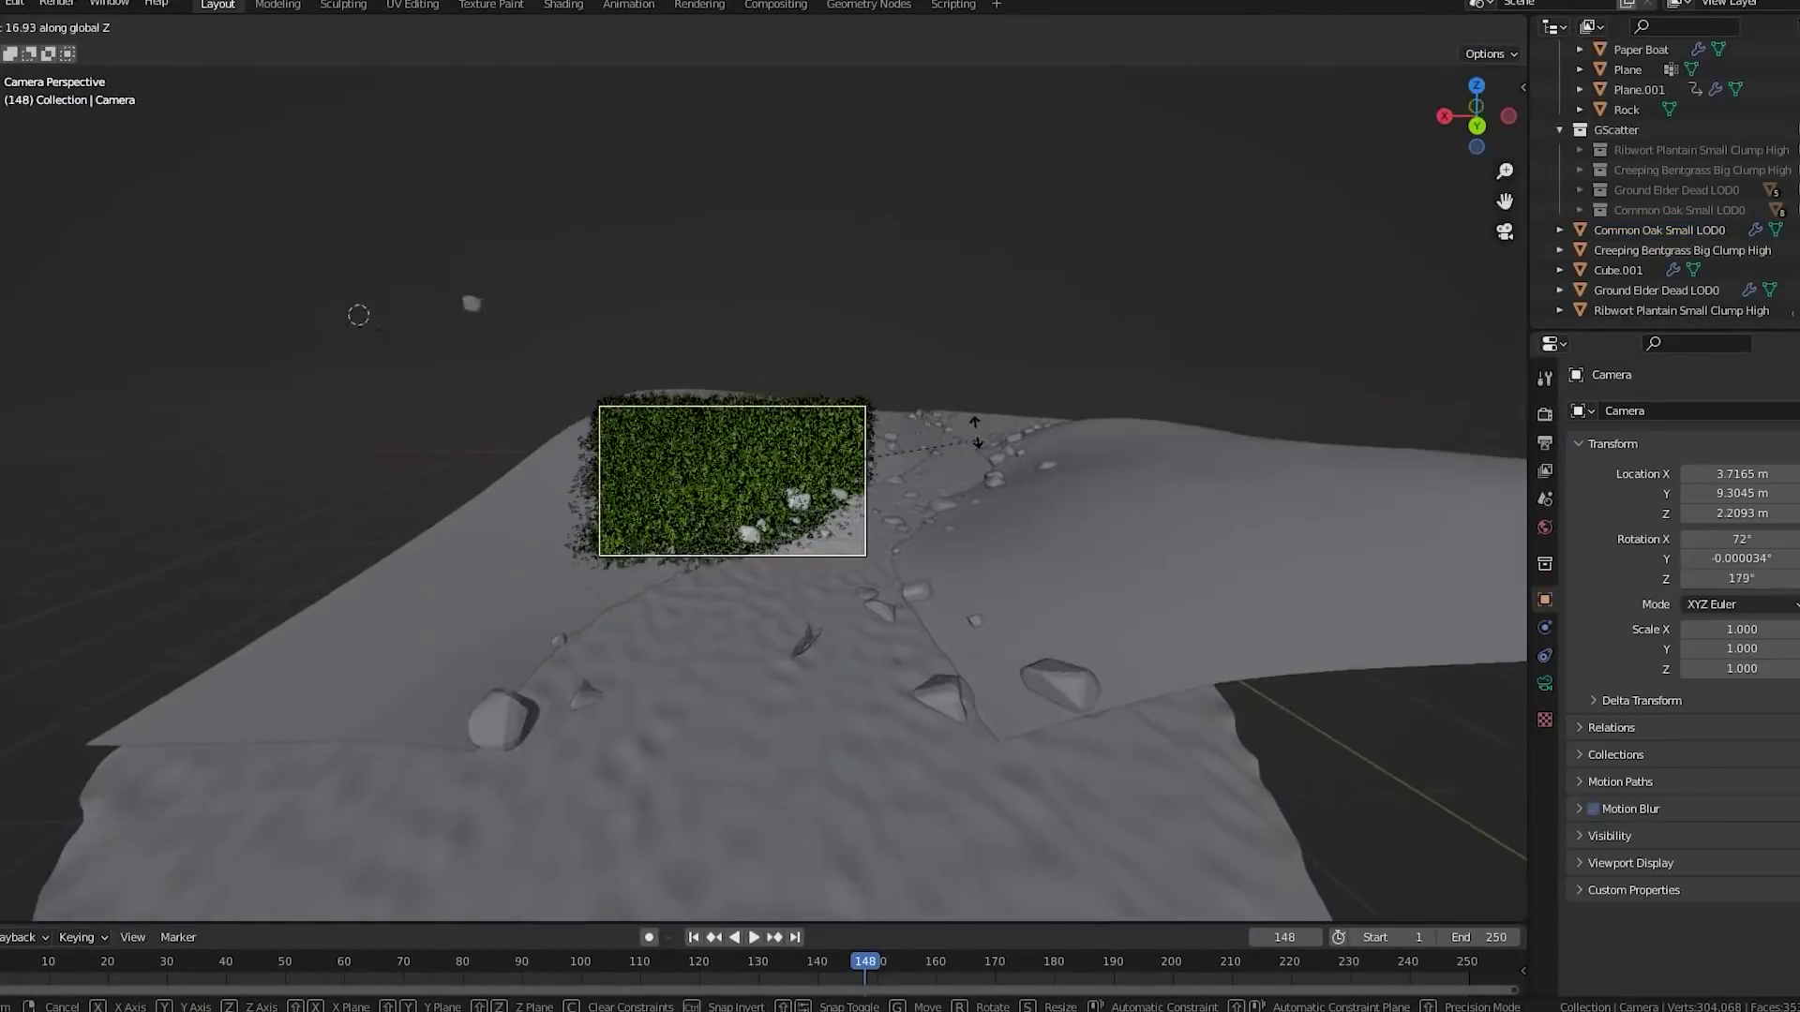
pyautogui.press('Home')
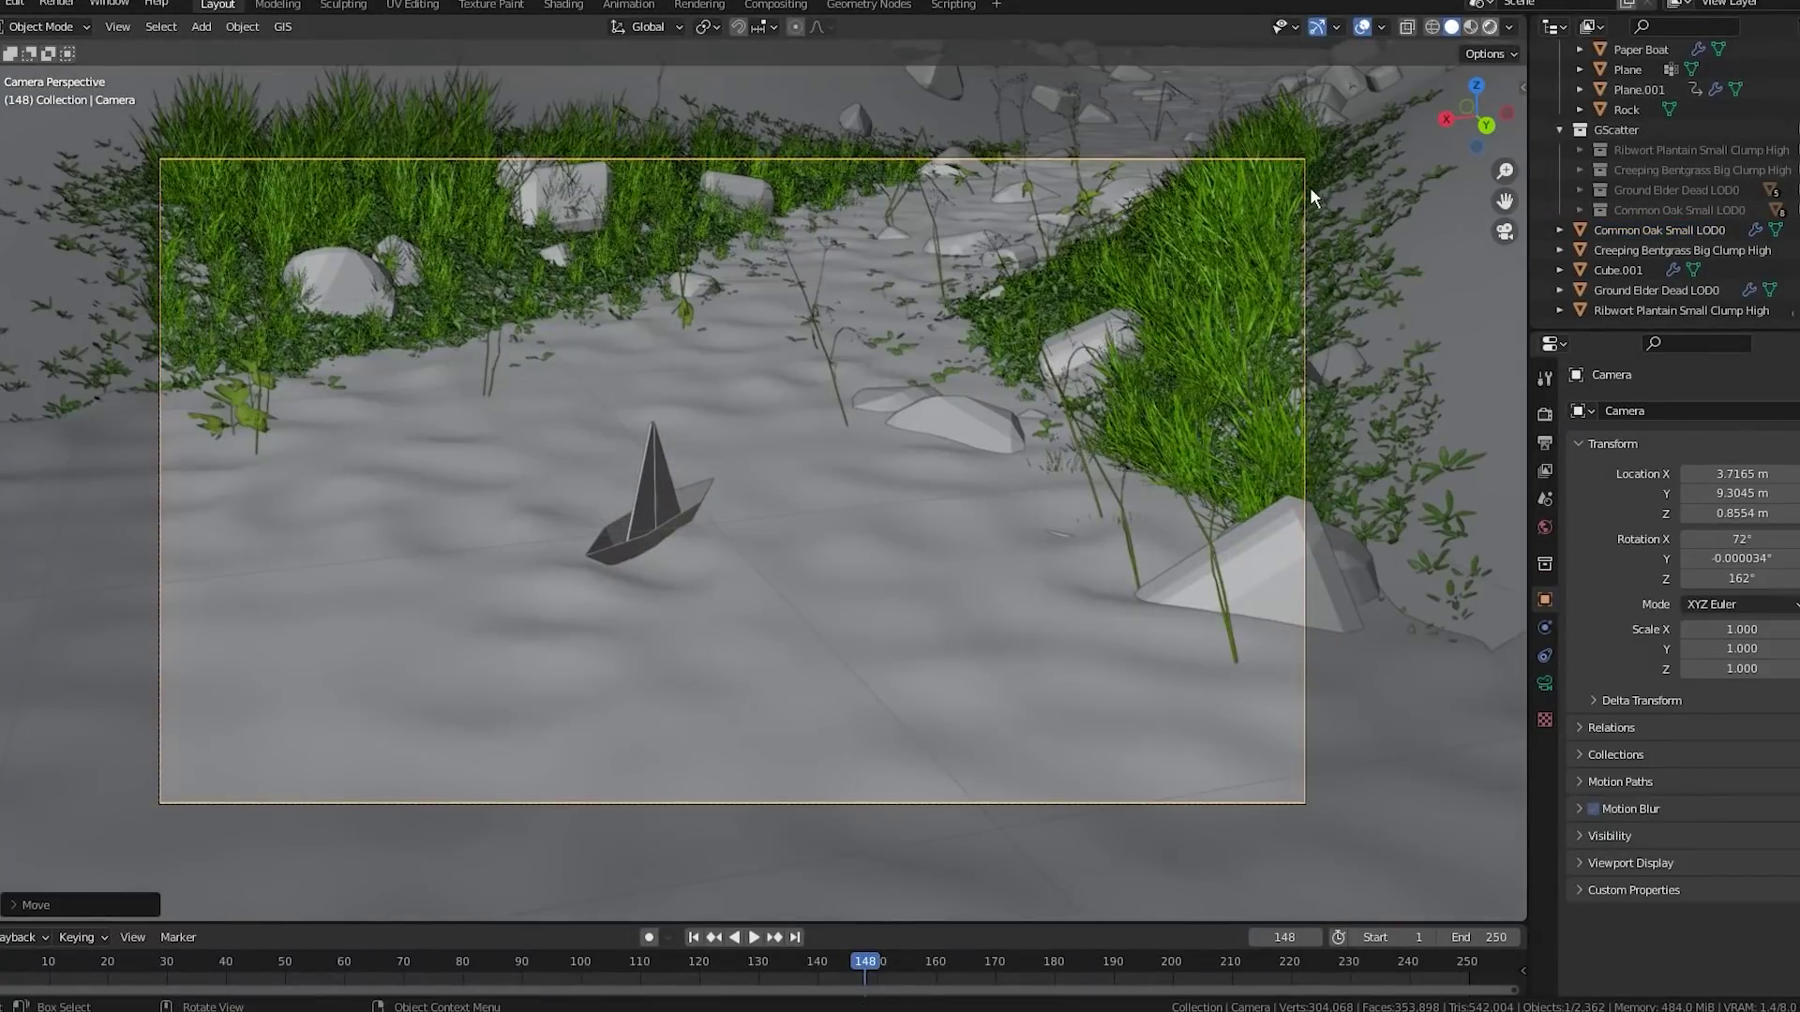
pyautogui.click(1489, 26)
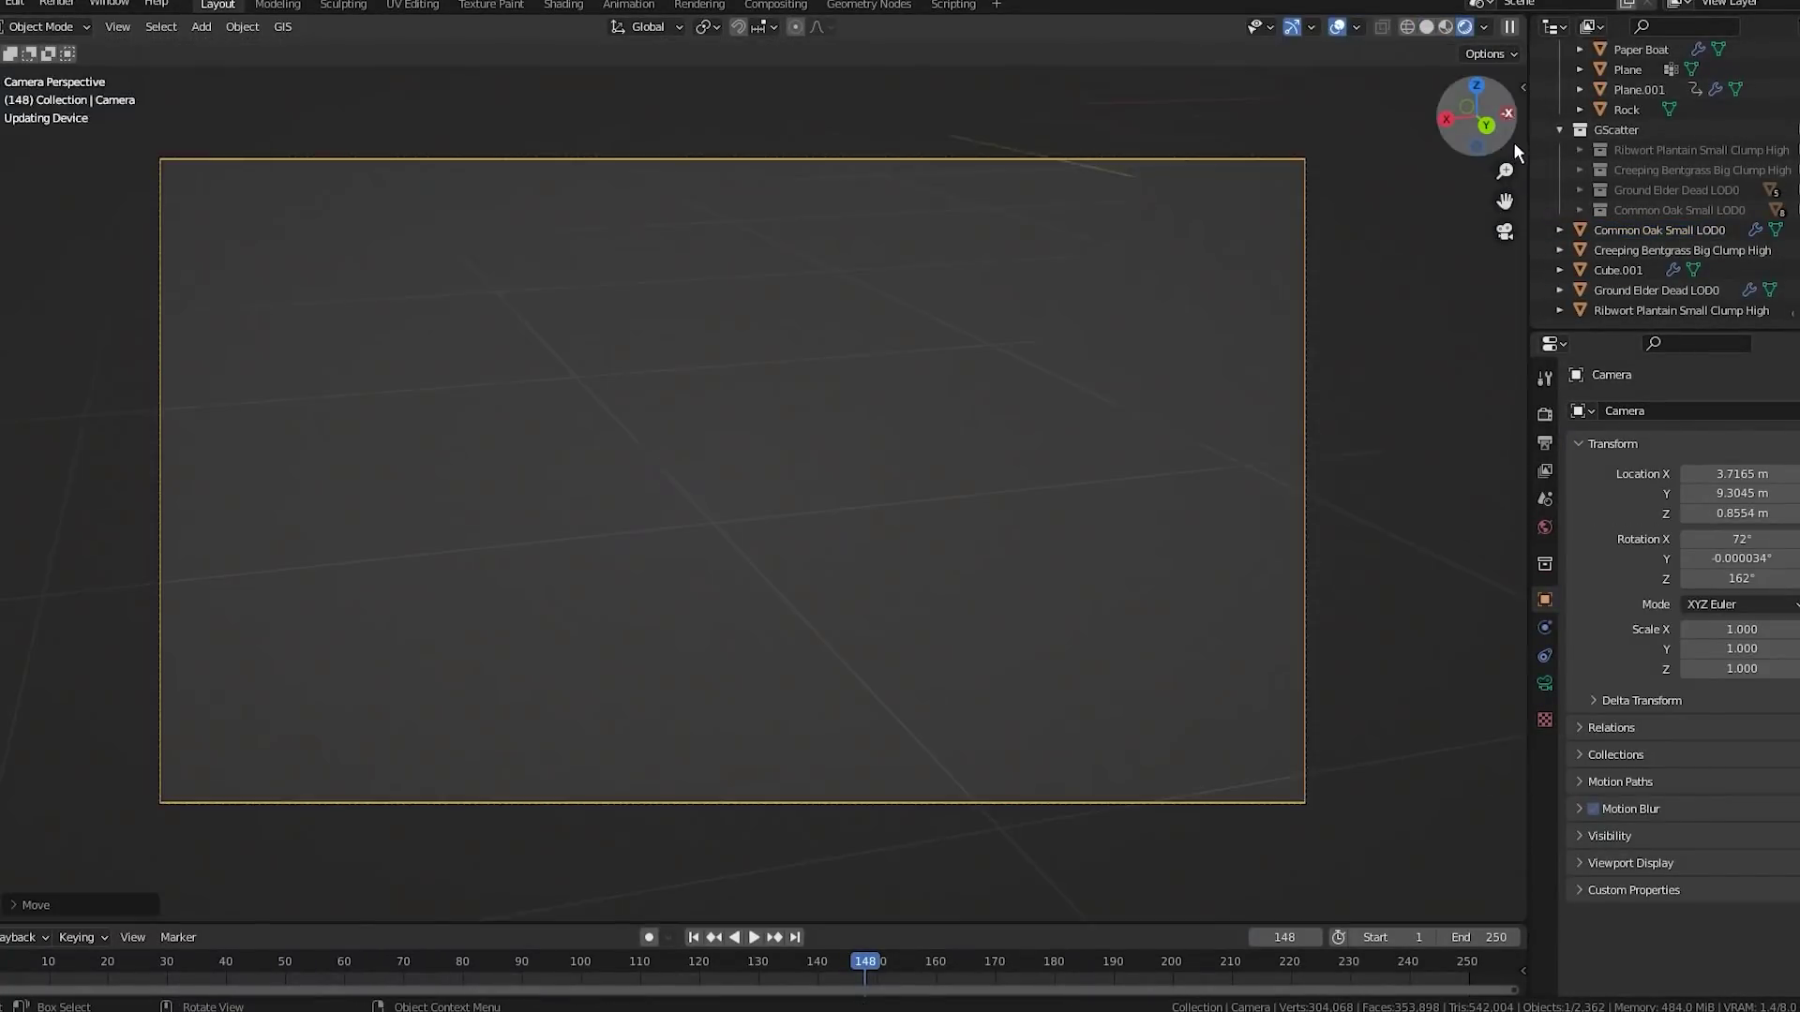
# Return to the first frame, undo the paper boat's move, and save the file
pyautogui.hotkey('shift', 'Left')
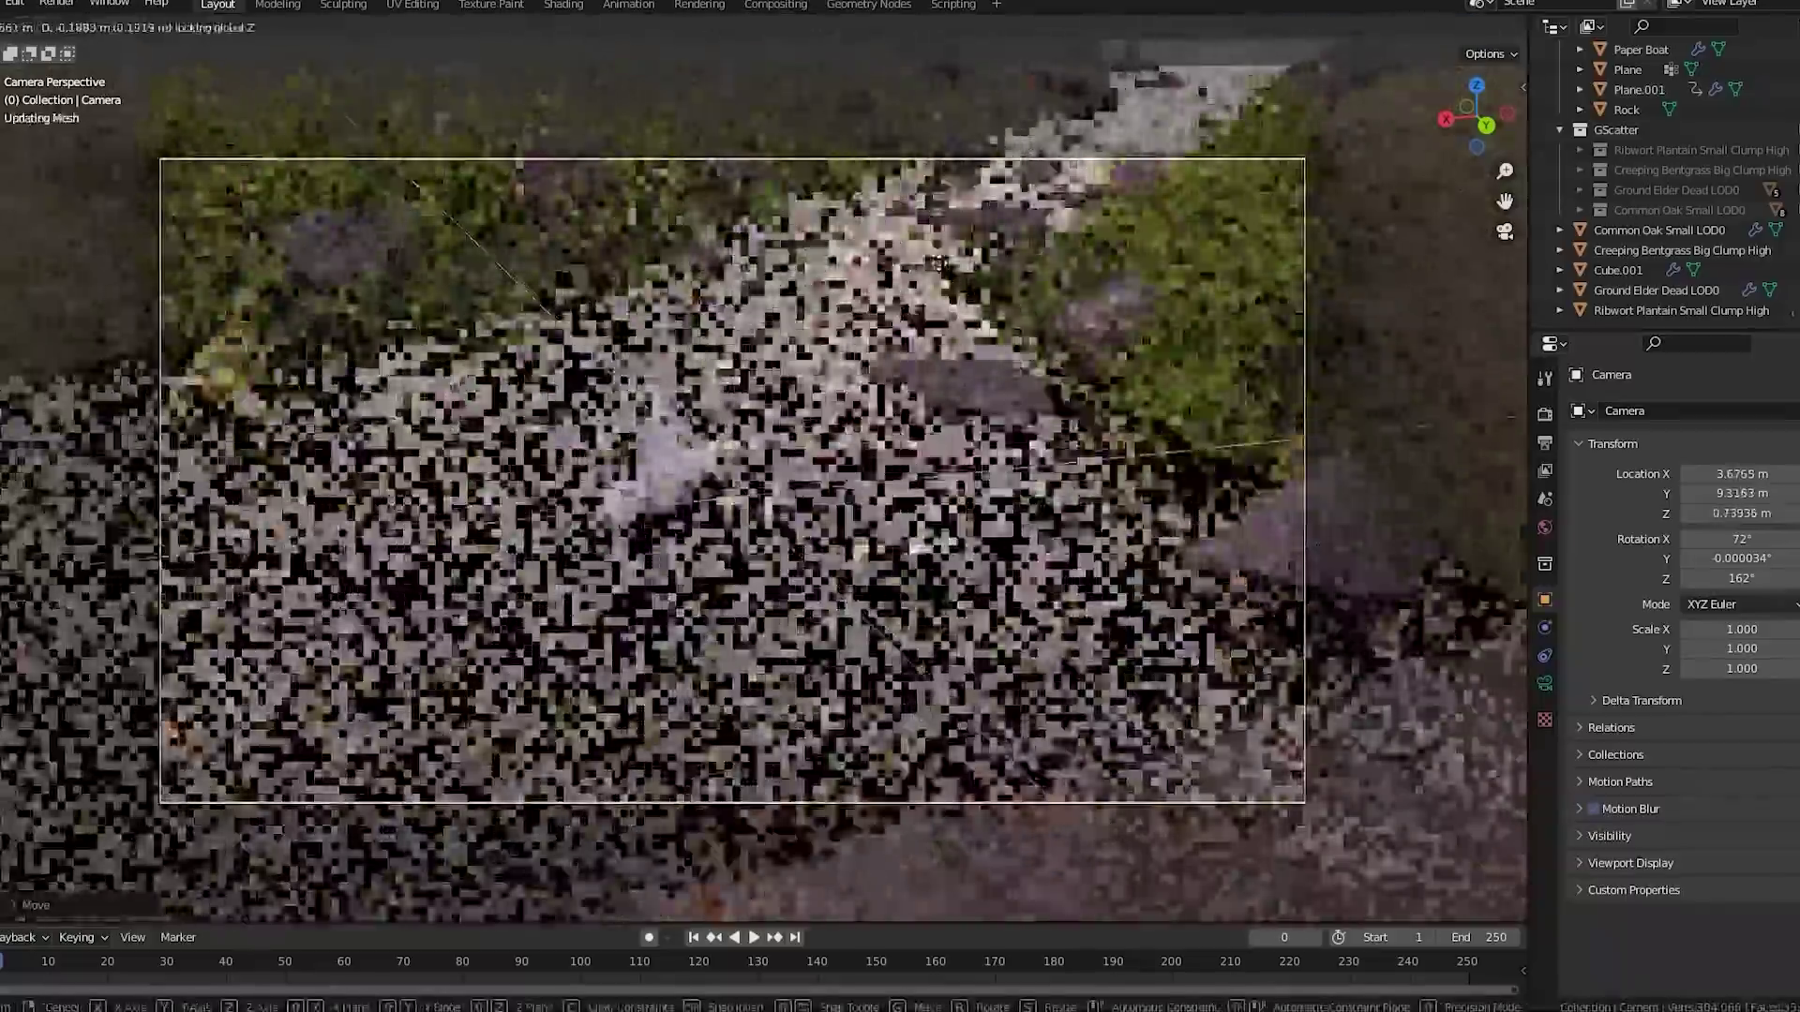
pyautogui.click(643, 470)
pyautogui.scroll(2, 746, 478)
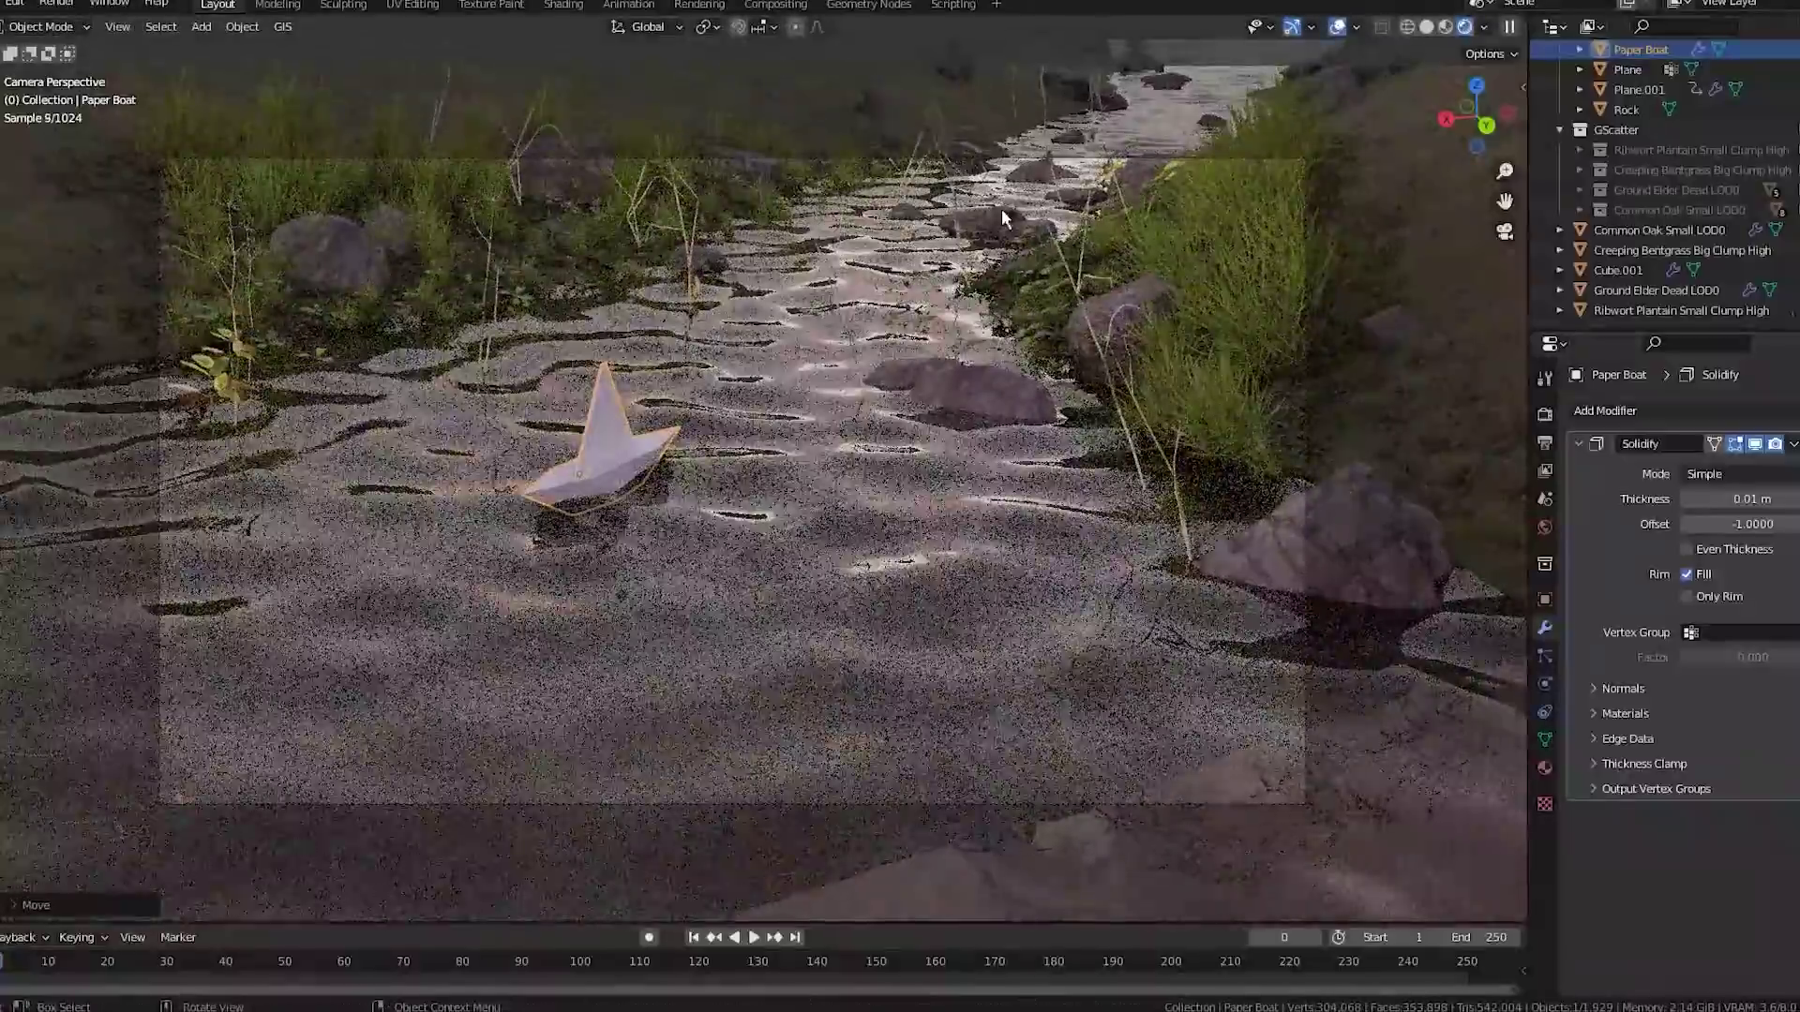
pyautogui.hotkey('ctrl', 'z')
pyautogui.hotkey('ctrl', 'z')
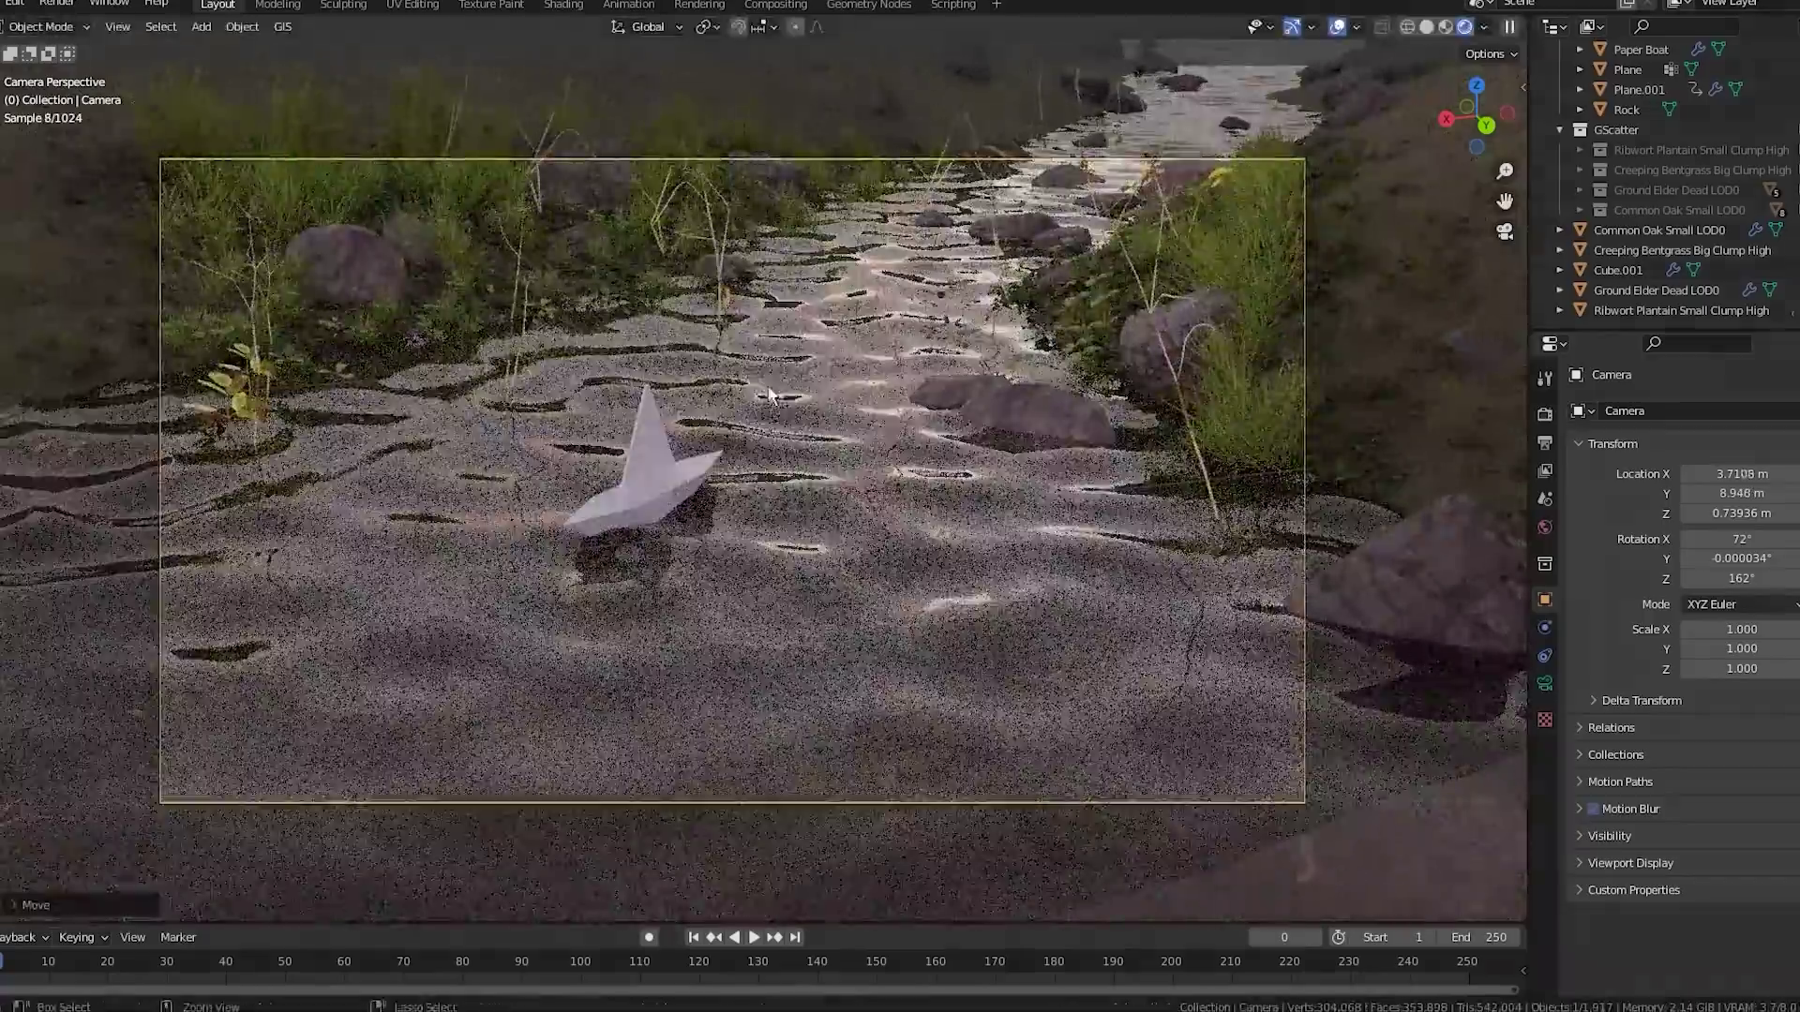
pyautogui.hotkey('ctrl', 's')
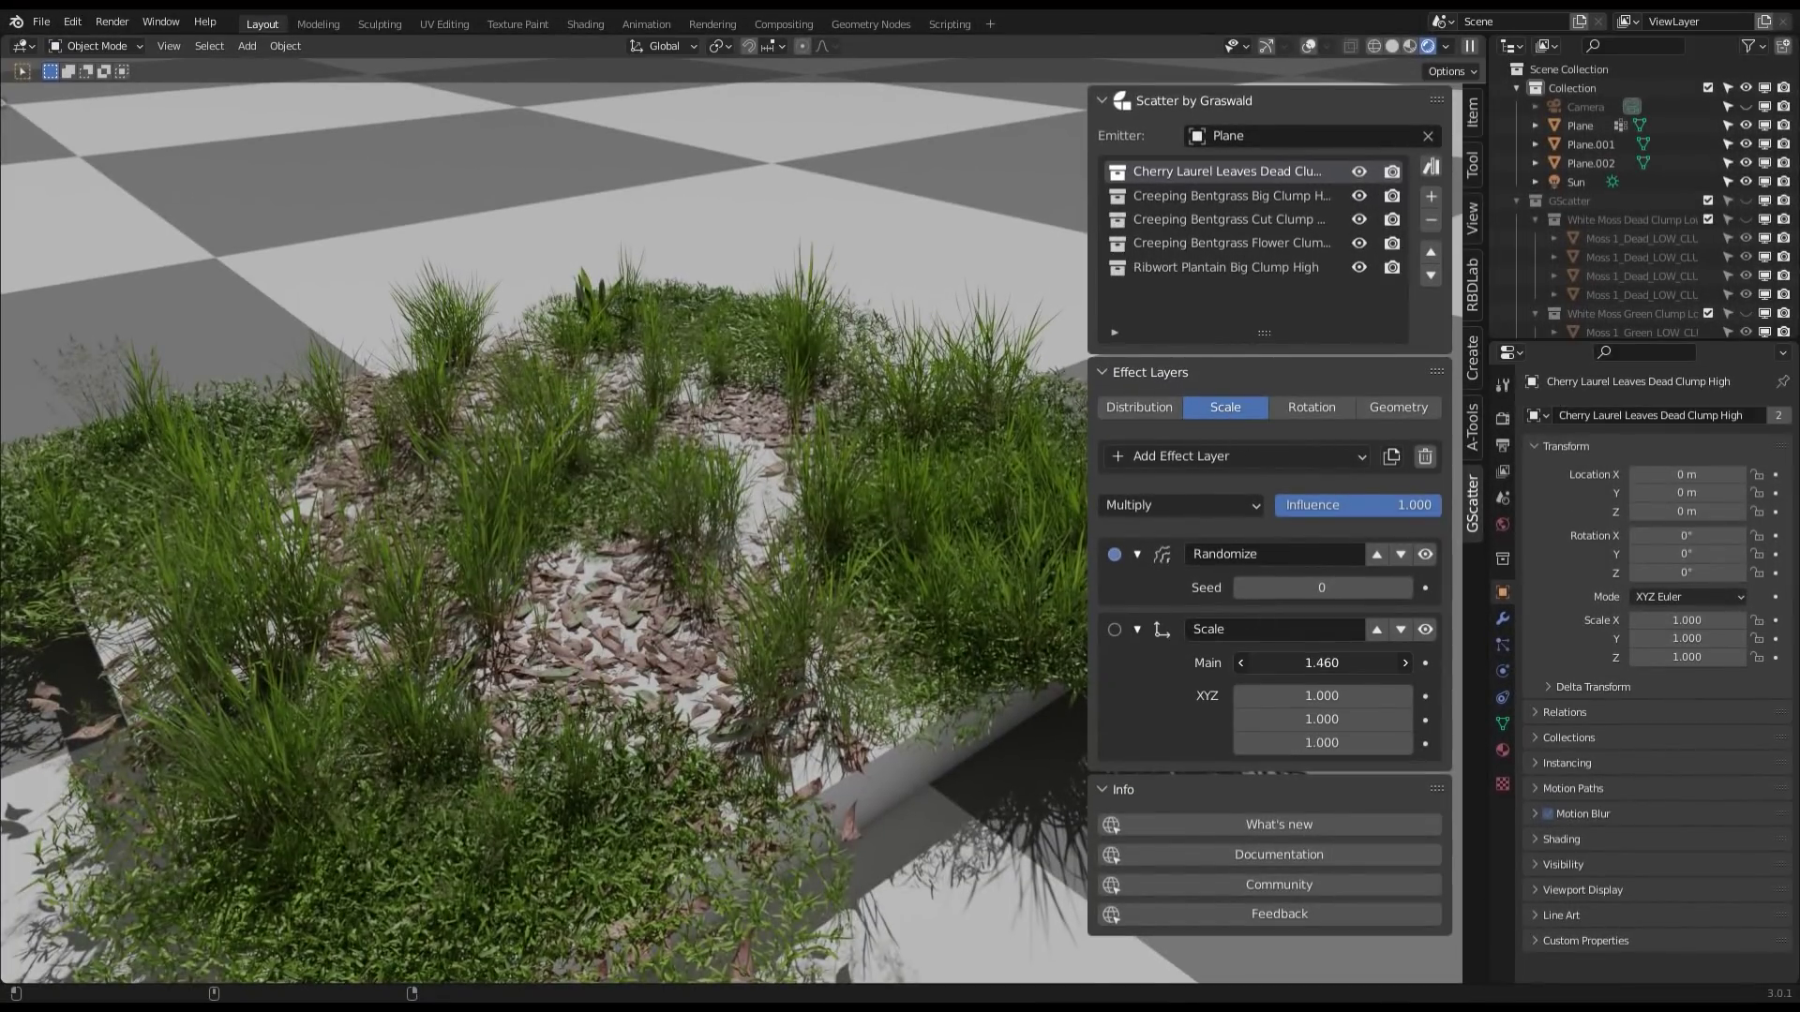
# Scale the leaves to 1.240 with uneven XY, then tilt grass 6.5° X with 0.260 Z randomization
pyautogui.moveTo(1321, 663); pyautogui.dragTo(1153, 696)
pyautogui.moveTo(1322, 719); pyautogui.dragTo(1396, 743)
pyautogui.moveTo(1321, 662); pyautogui.dragTo(1249, 507)
pyautogui.click(1307, 413)
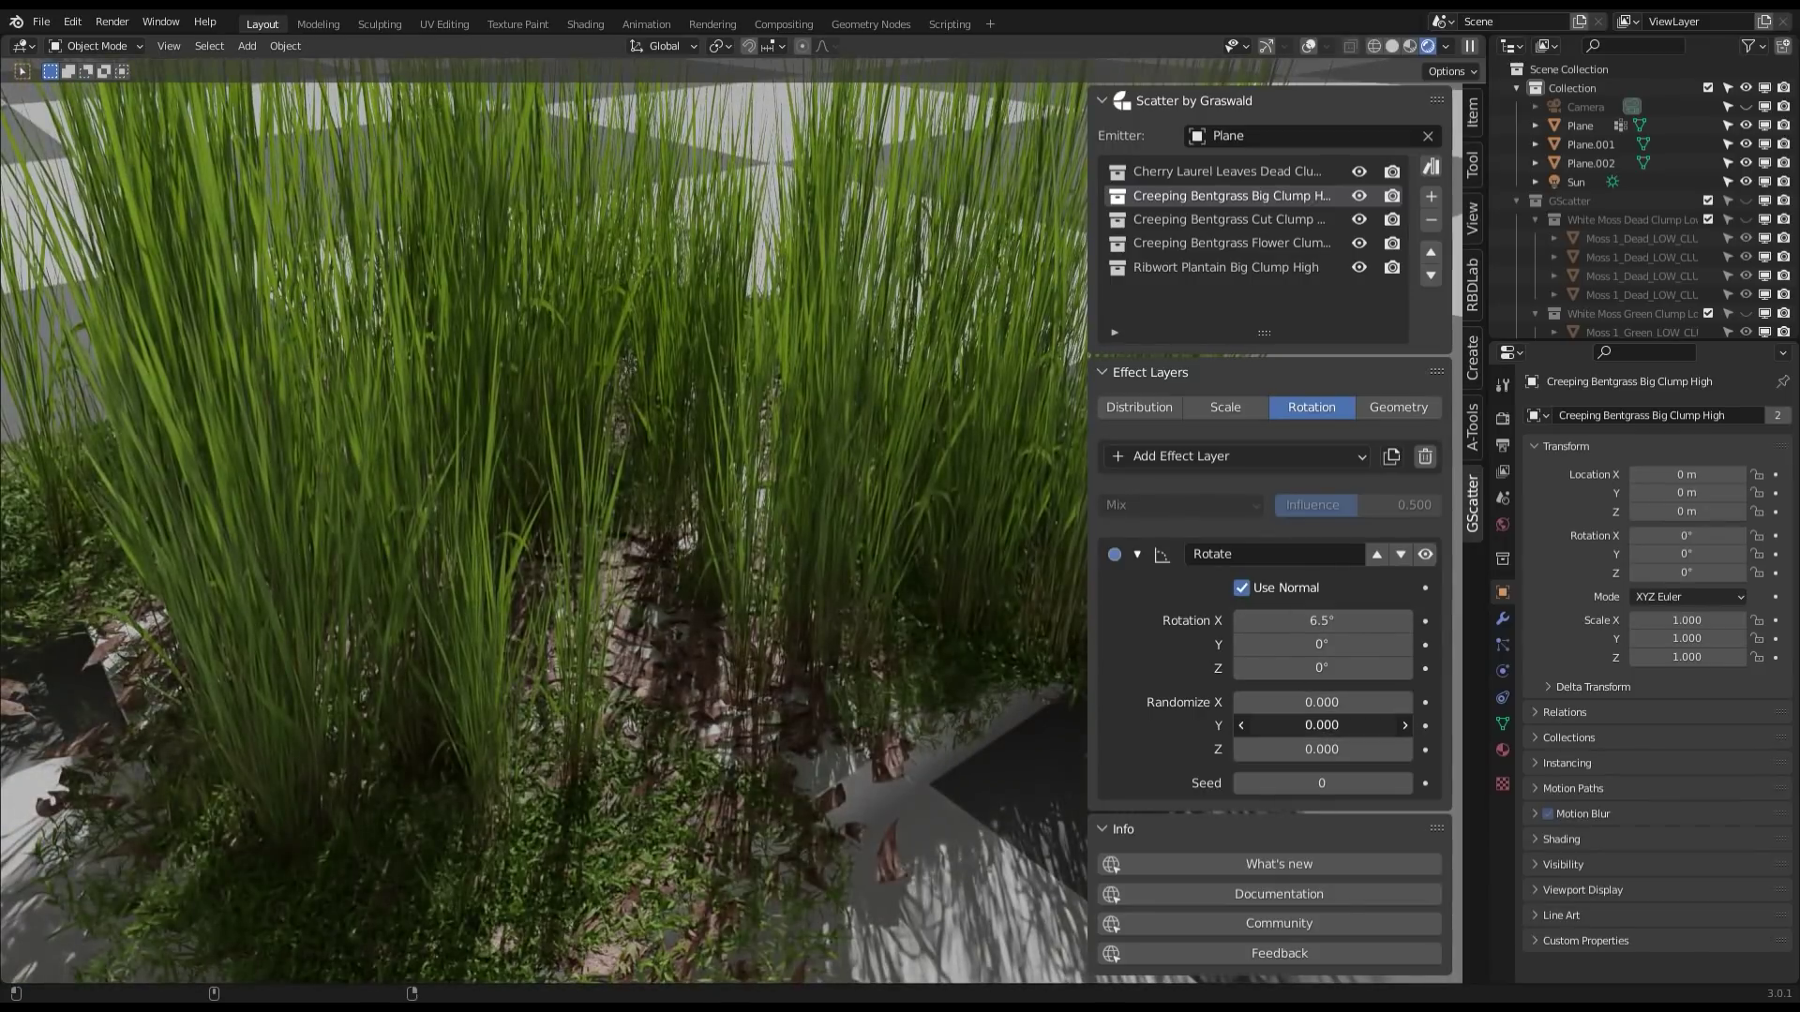
pyautogui.moveTo(1322, 749); pyautogui.dragTo(1388, 783)
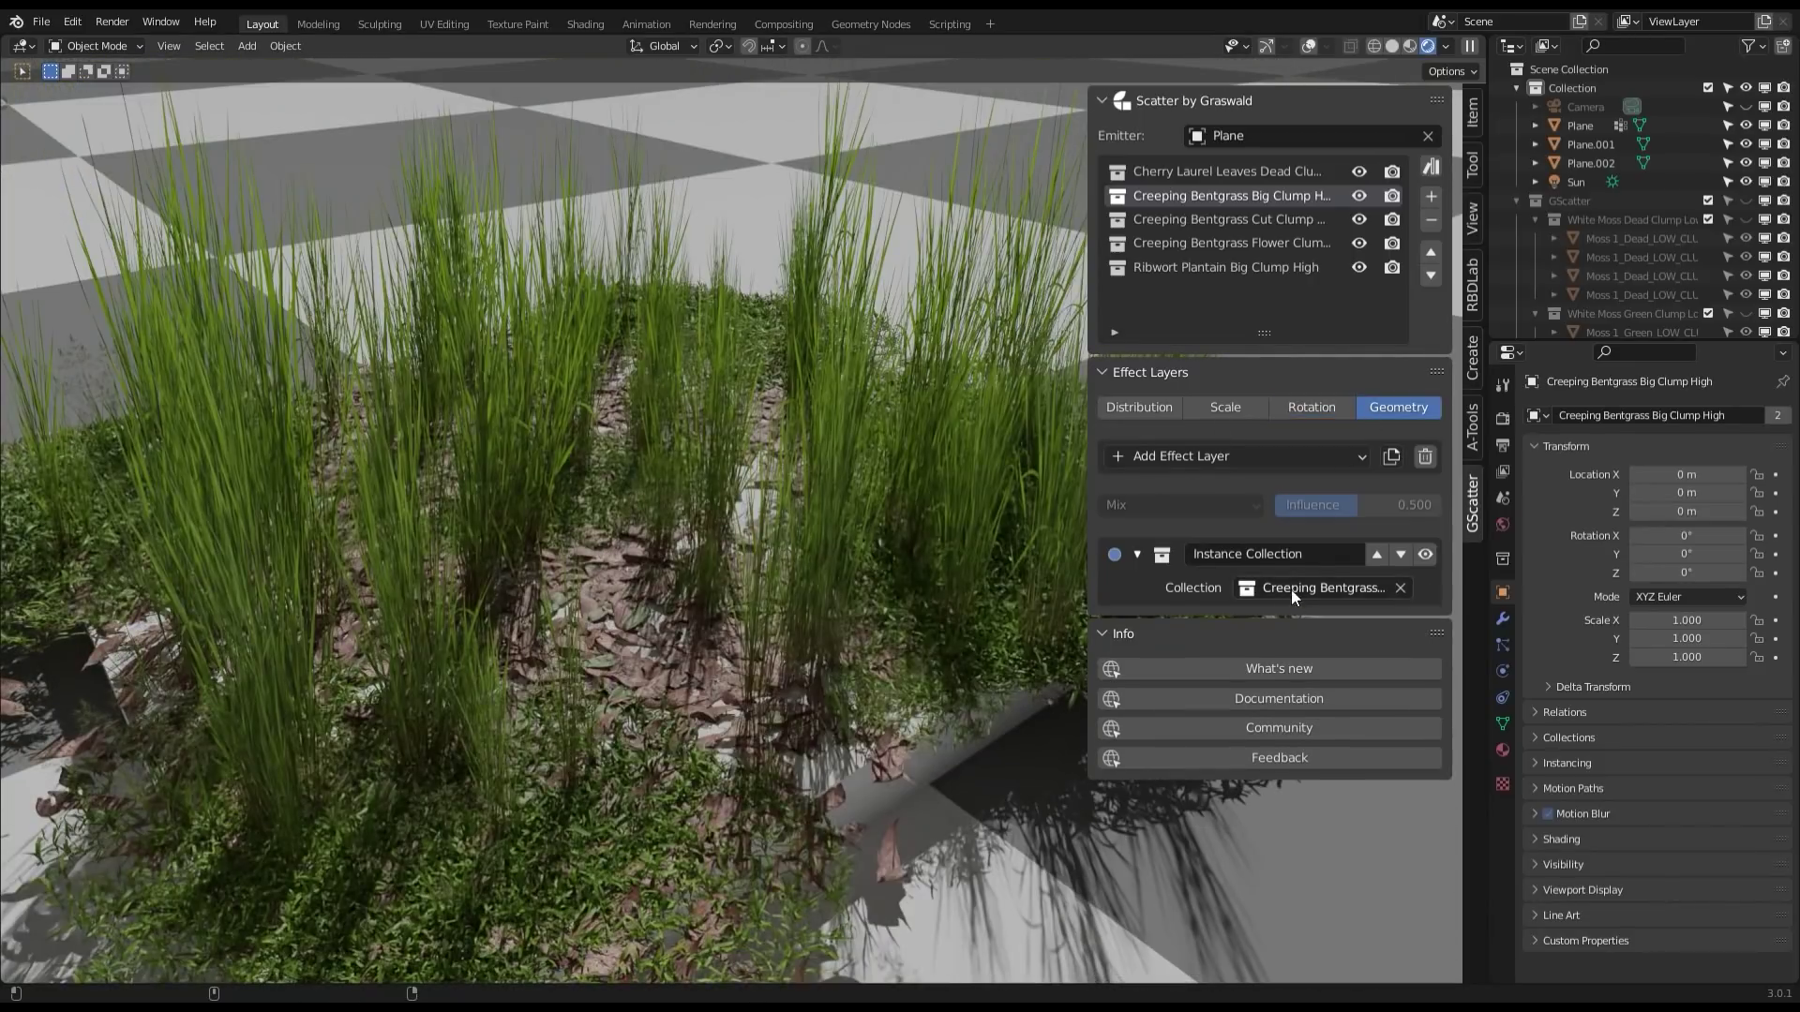
# Swap the scatter's instance collection to Ribwort Plantain Big Clump Low.001, then Creeping Bentgrass Cut Clump Low
pyautogui.click(1290, 589)
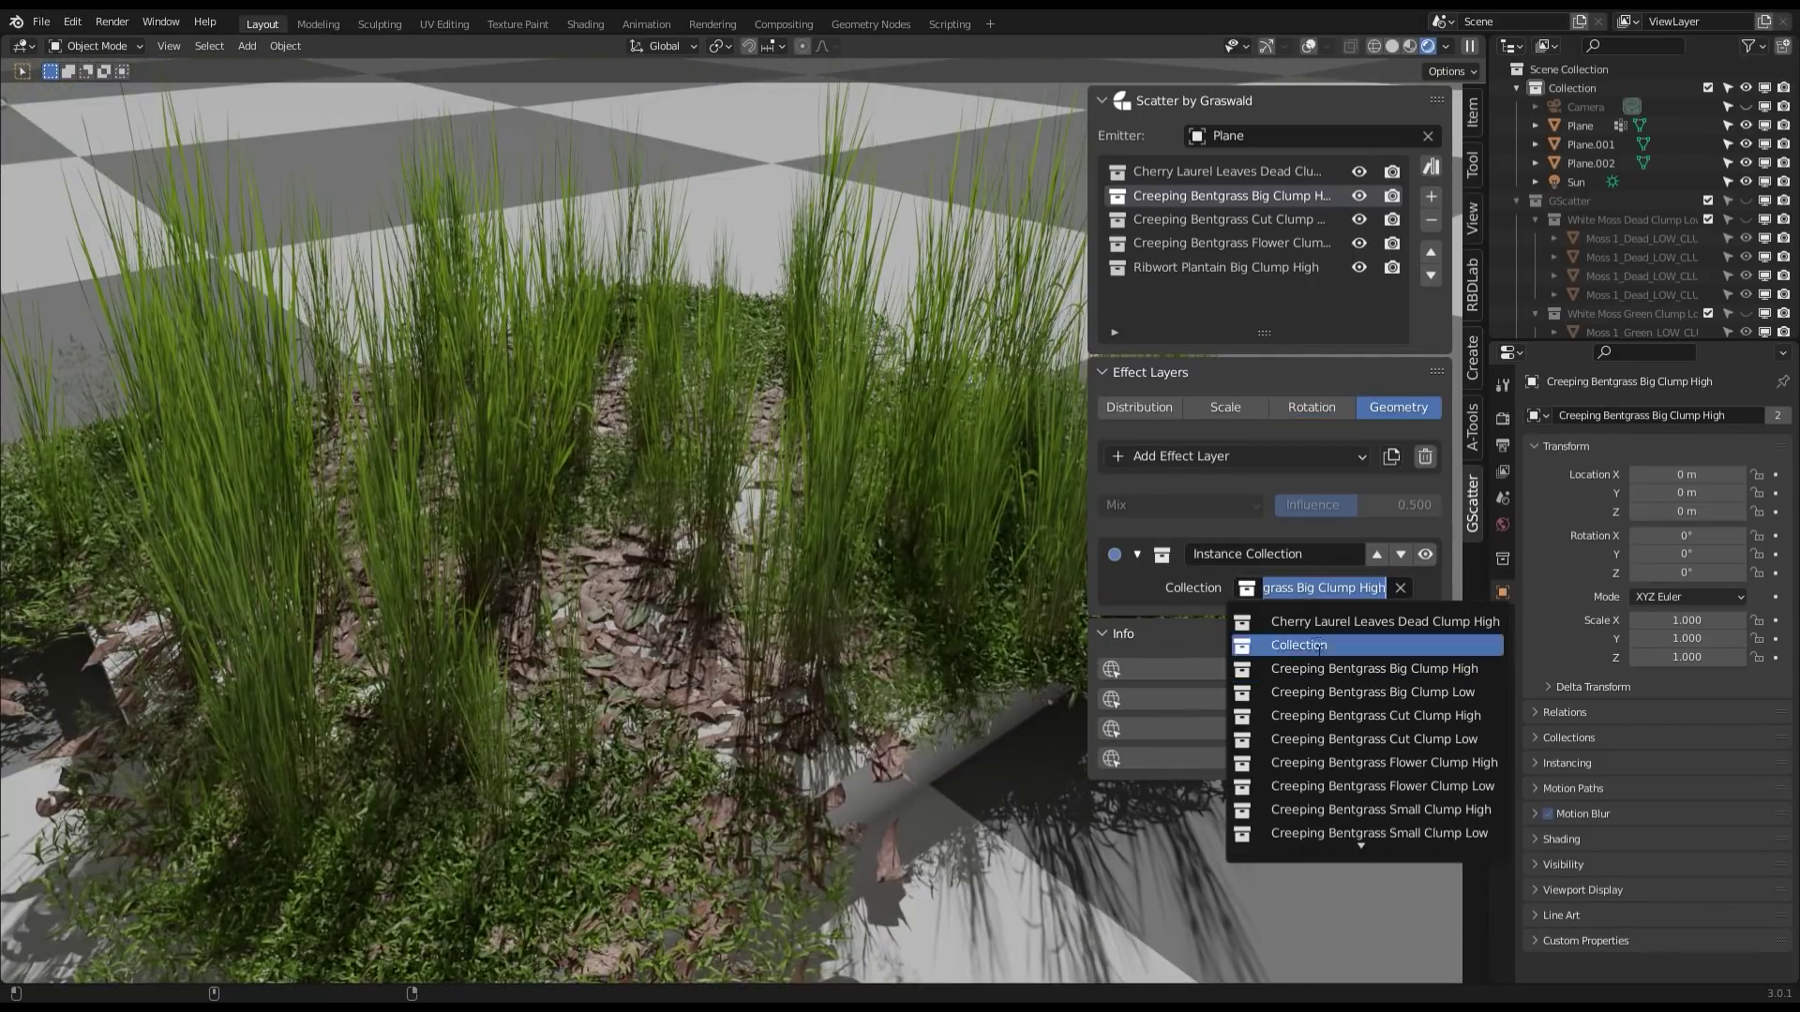
pyautogui.click(1356, 740)
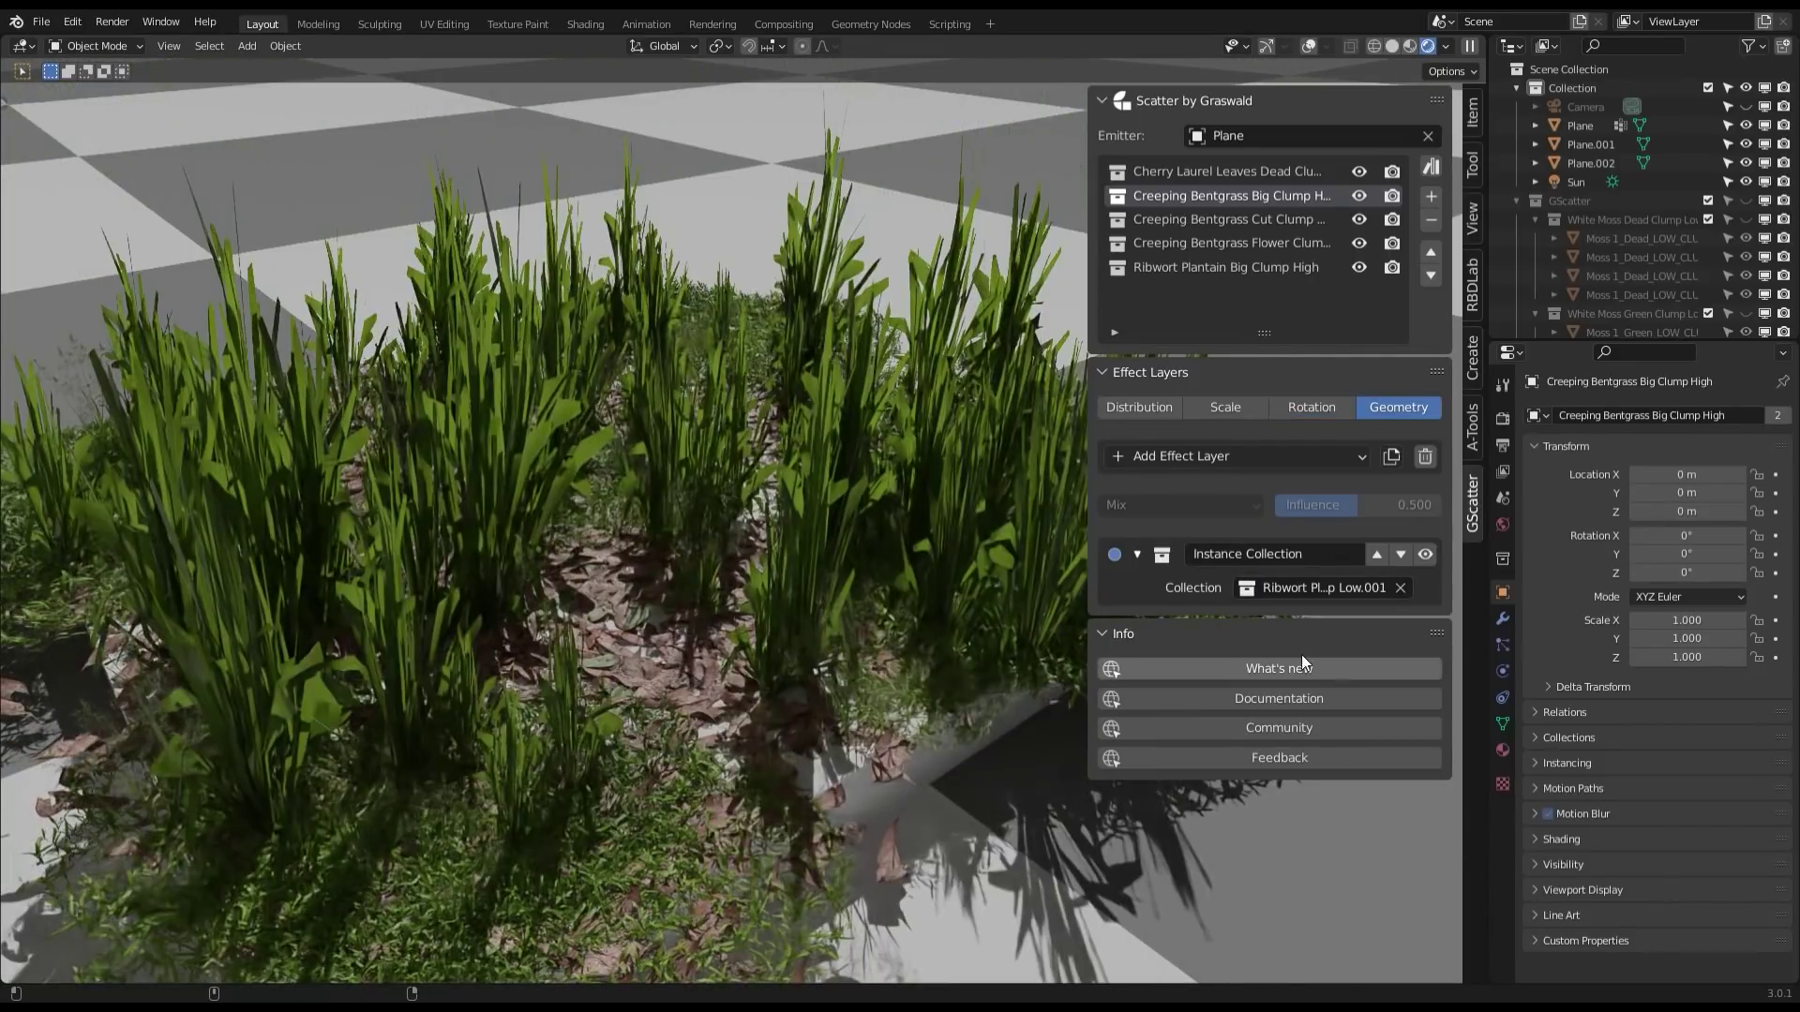
pyautogui.click(1334, 588)
pyautogui.click(1335, 717)
pyautogui.click(1312, 588)
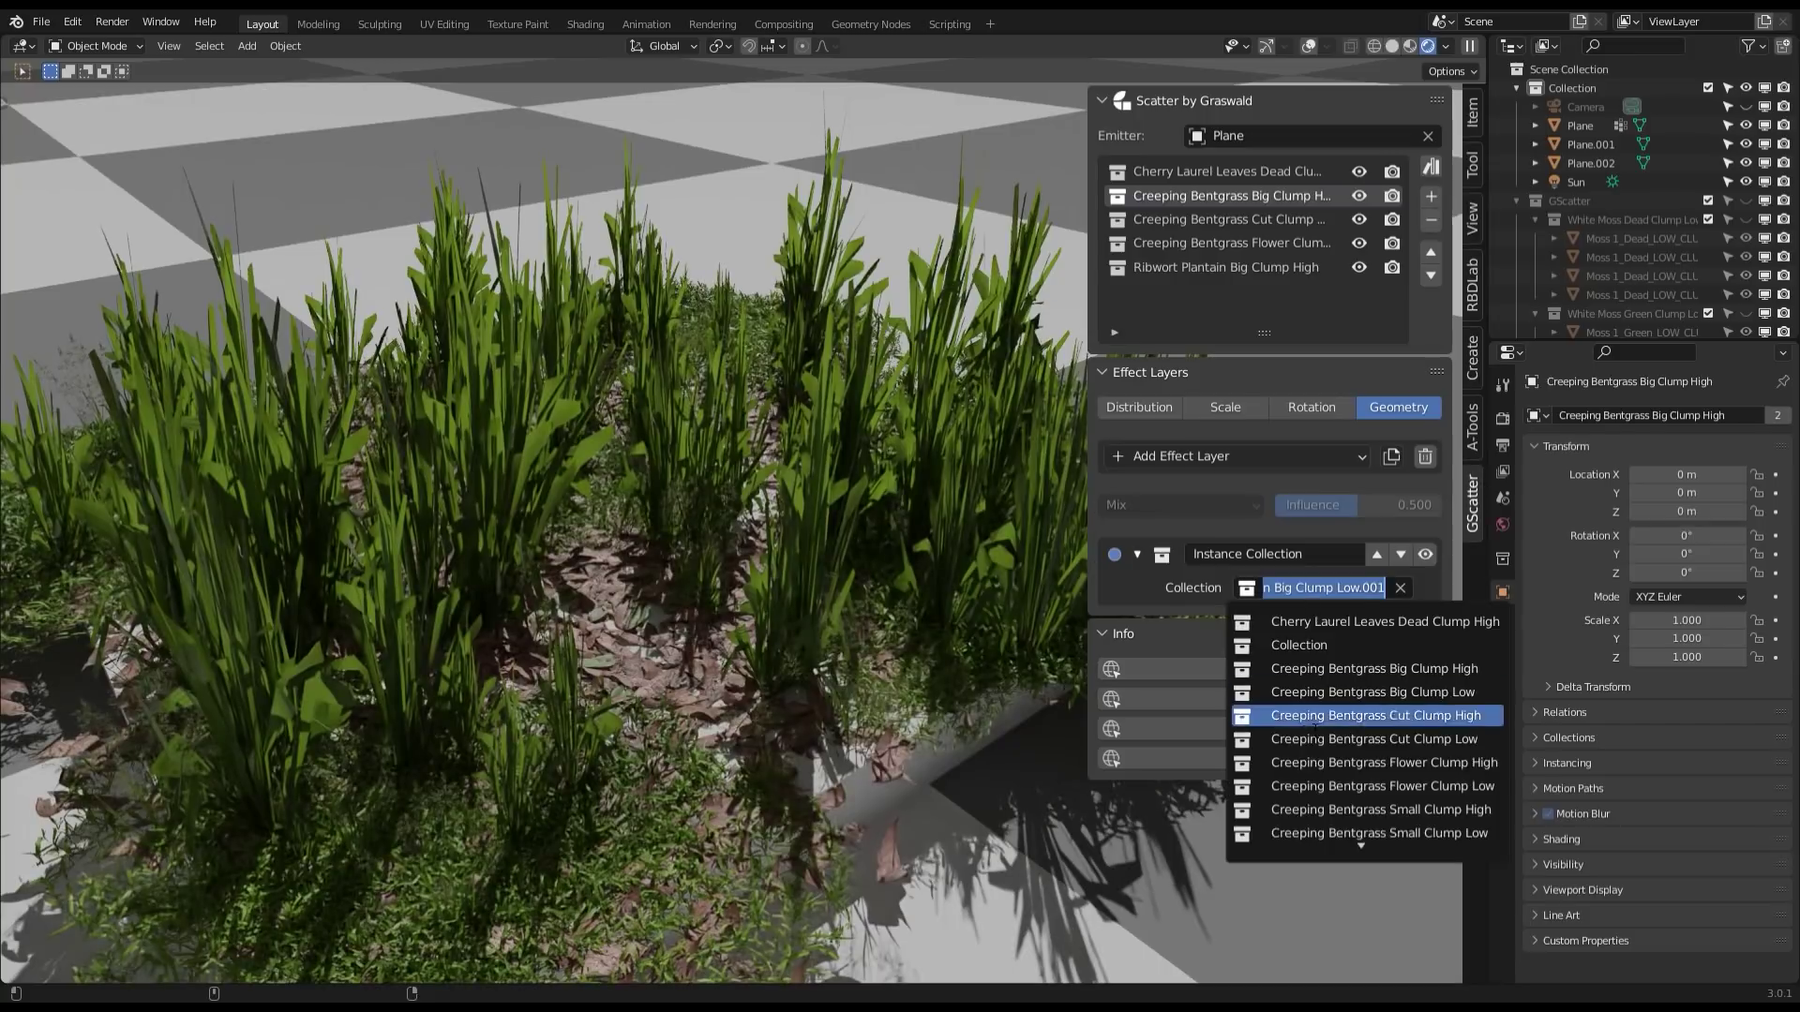
pyautogui.click(1343, 740)
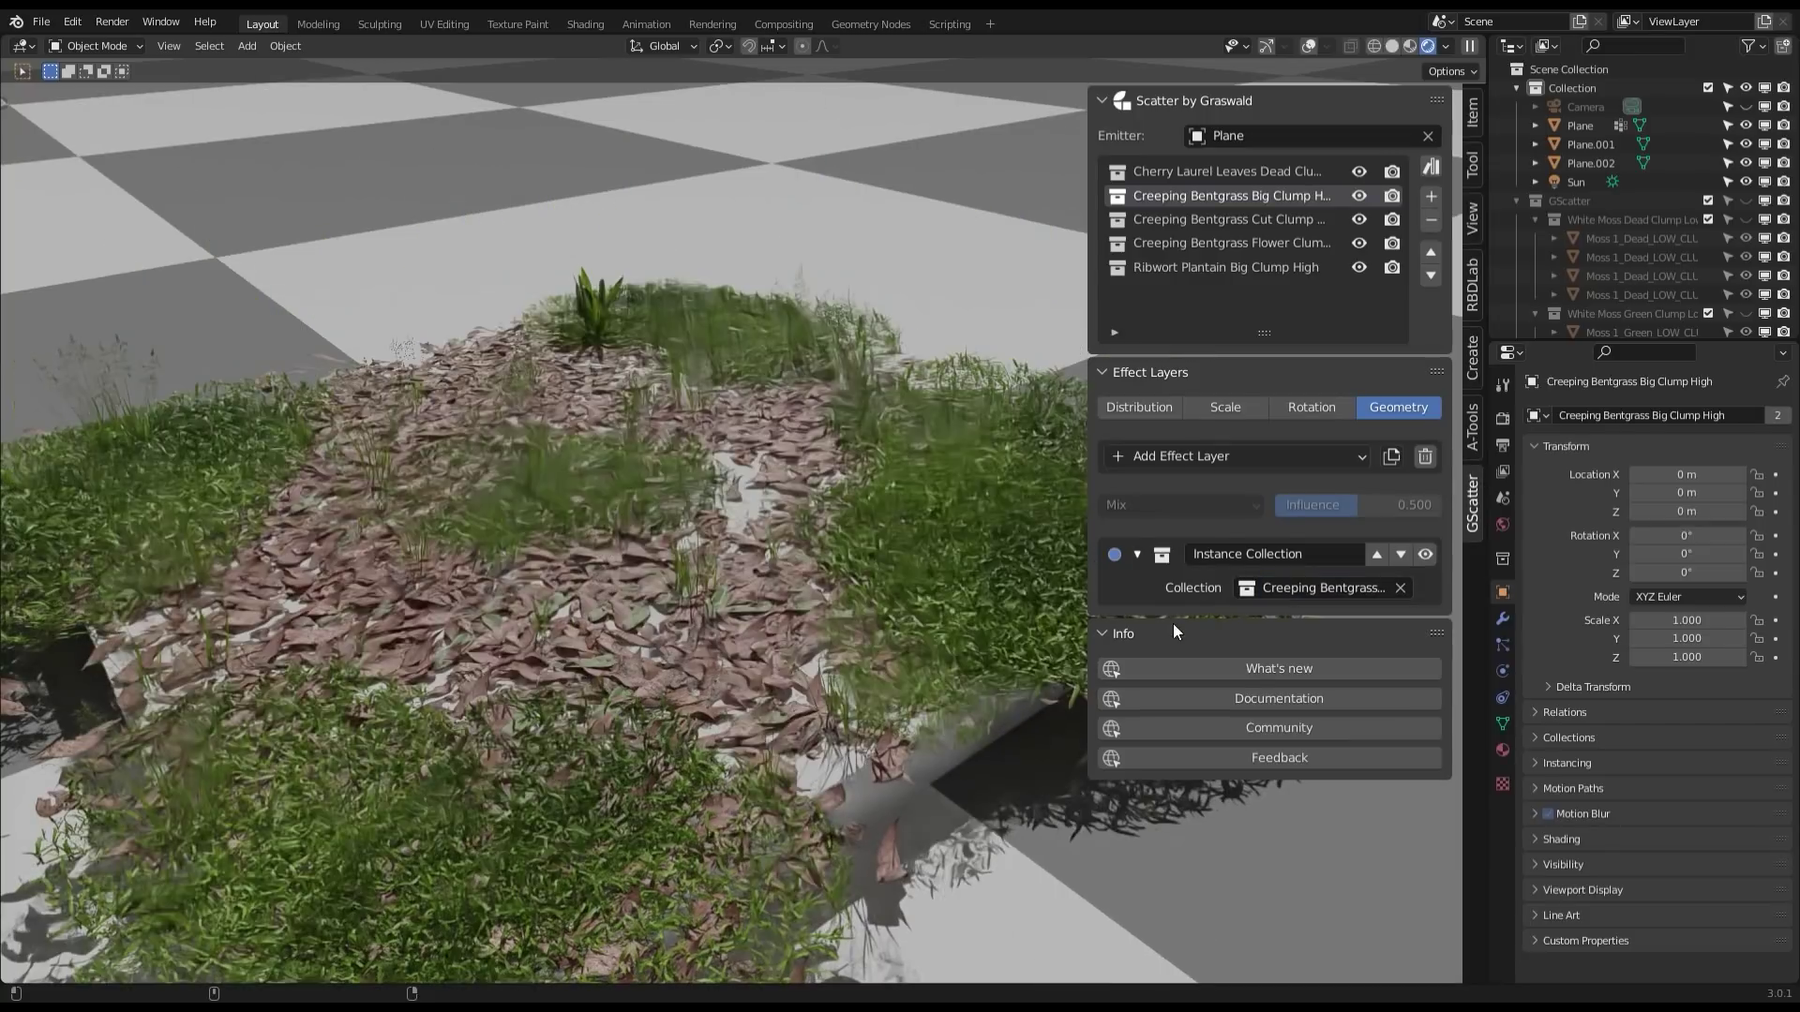
# Add an icosphere and move it into a new collection named 'Icosphere'
pyautogui.click(1312, 588)
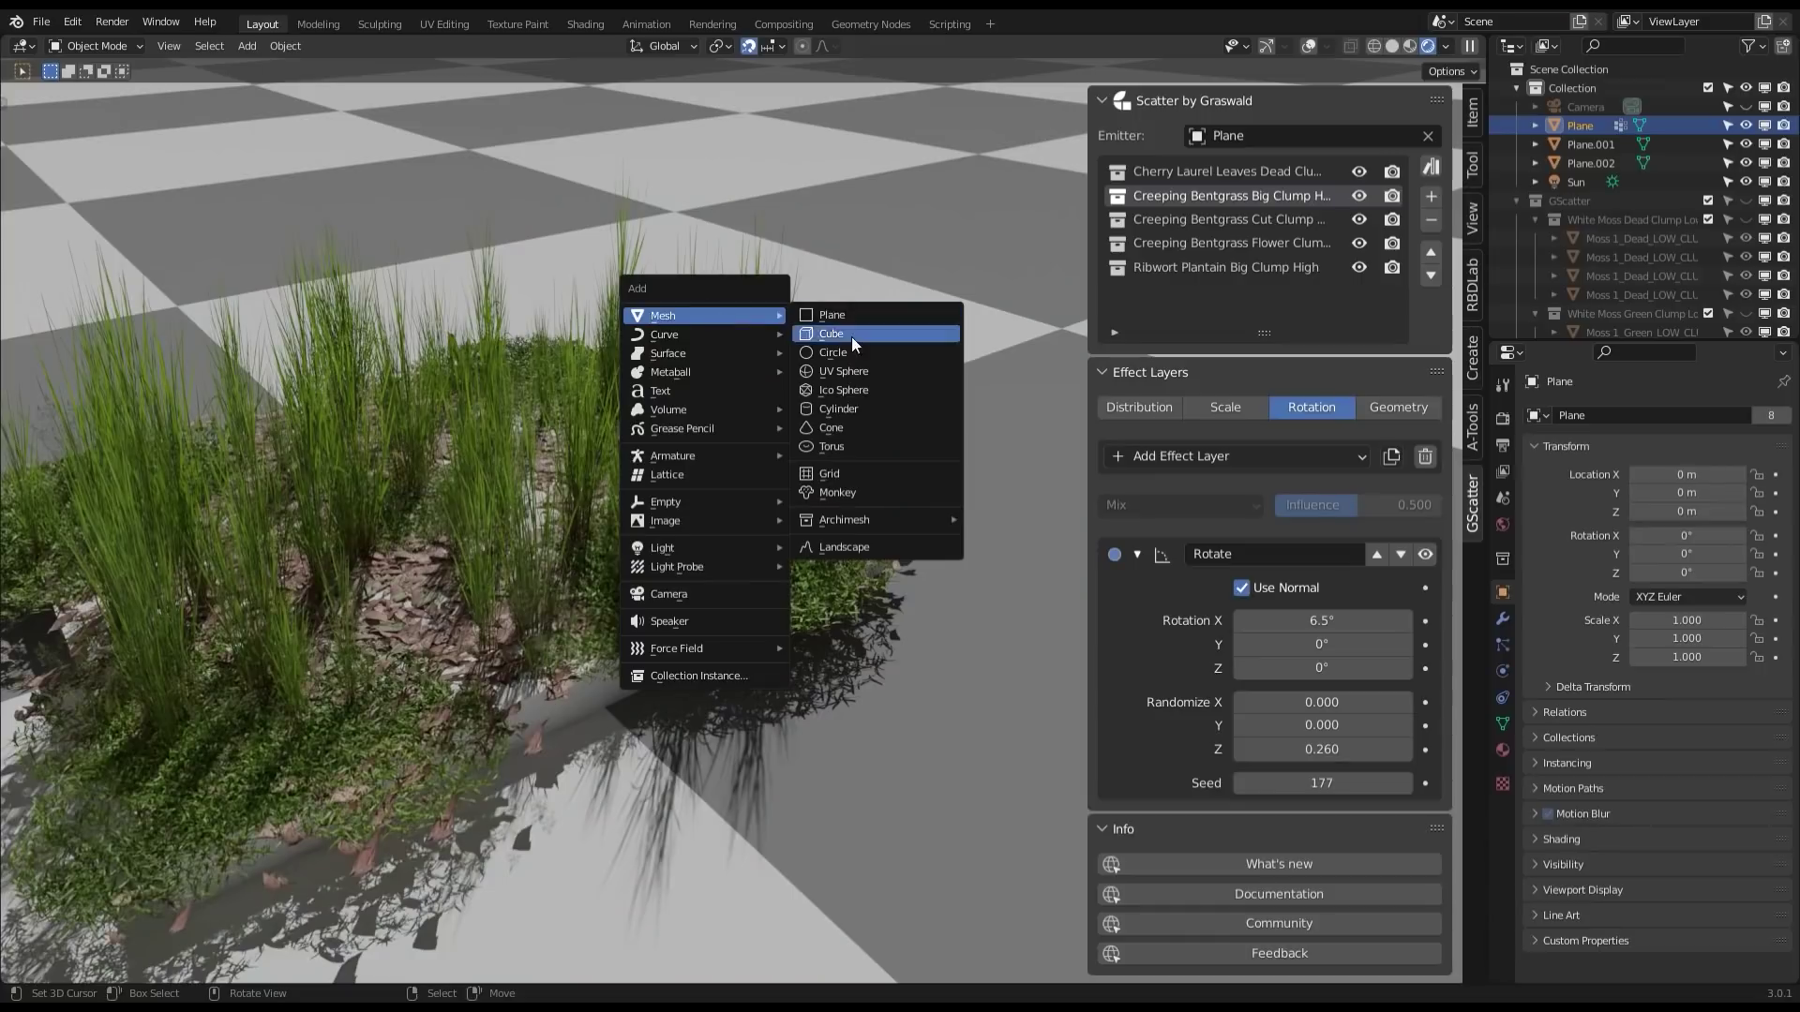
pyautogui.press('Escape')
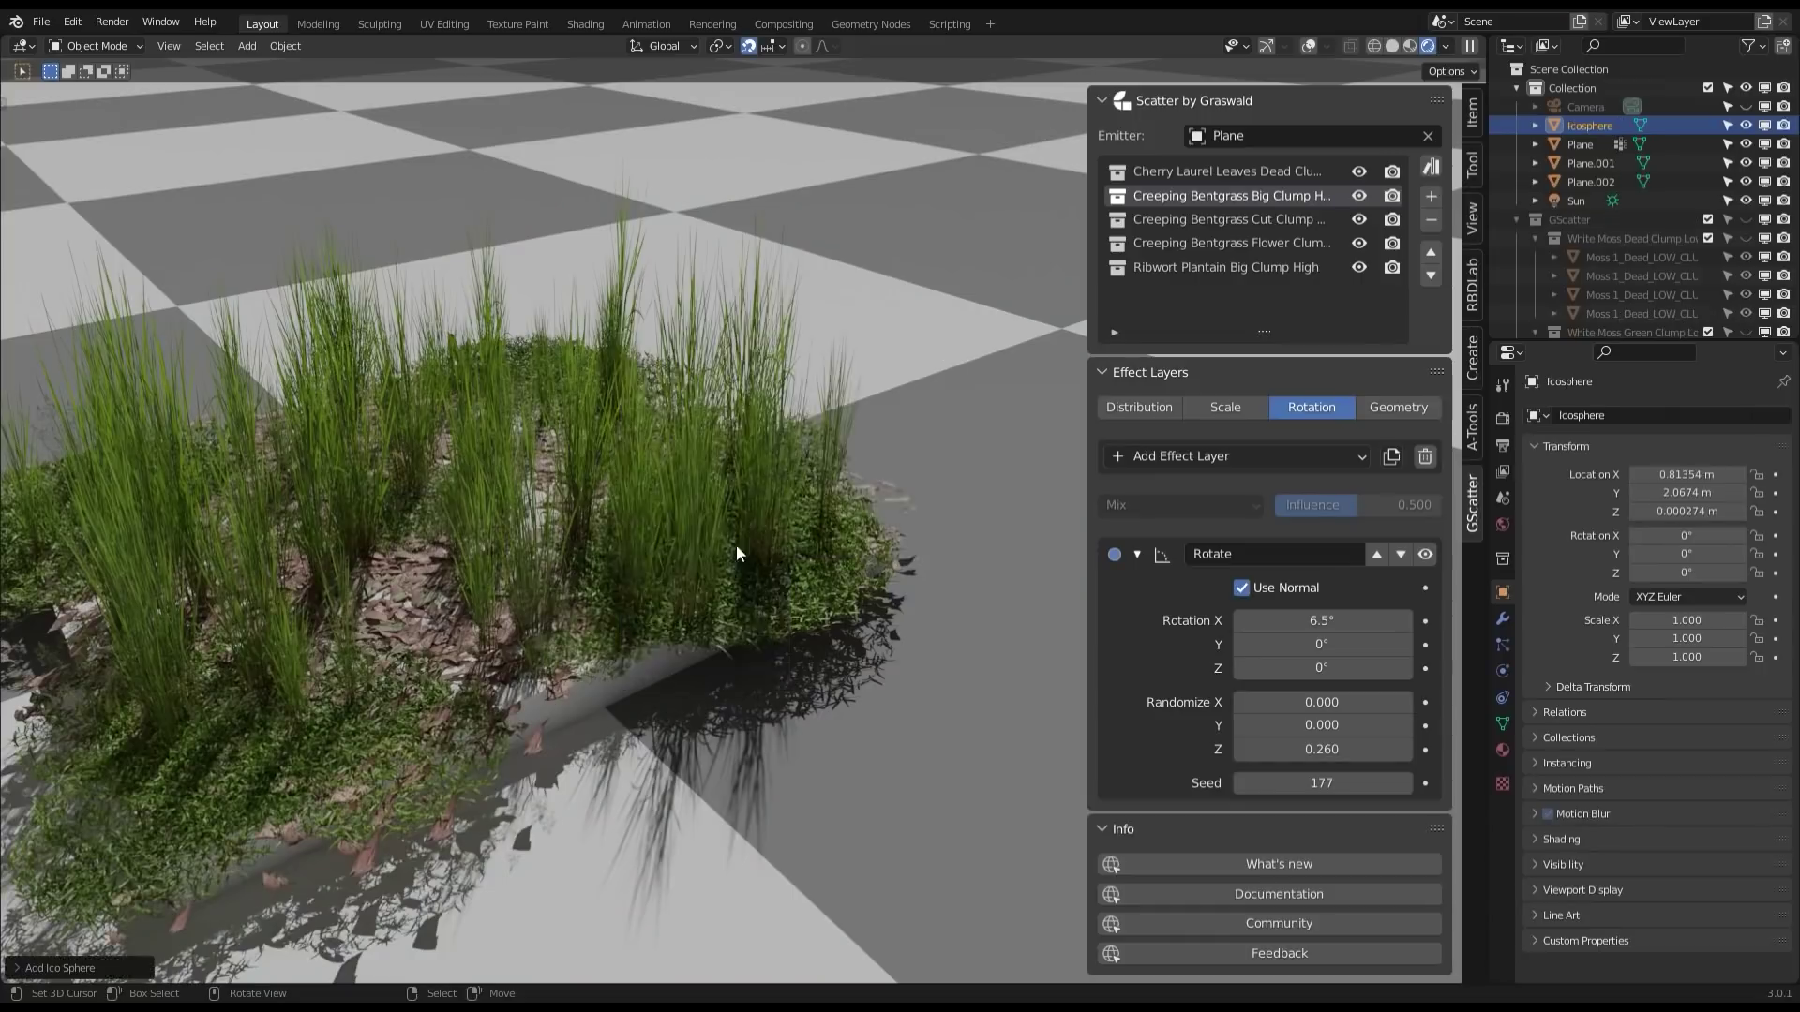
pyautogui.press('m')
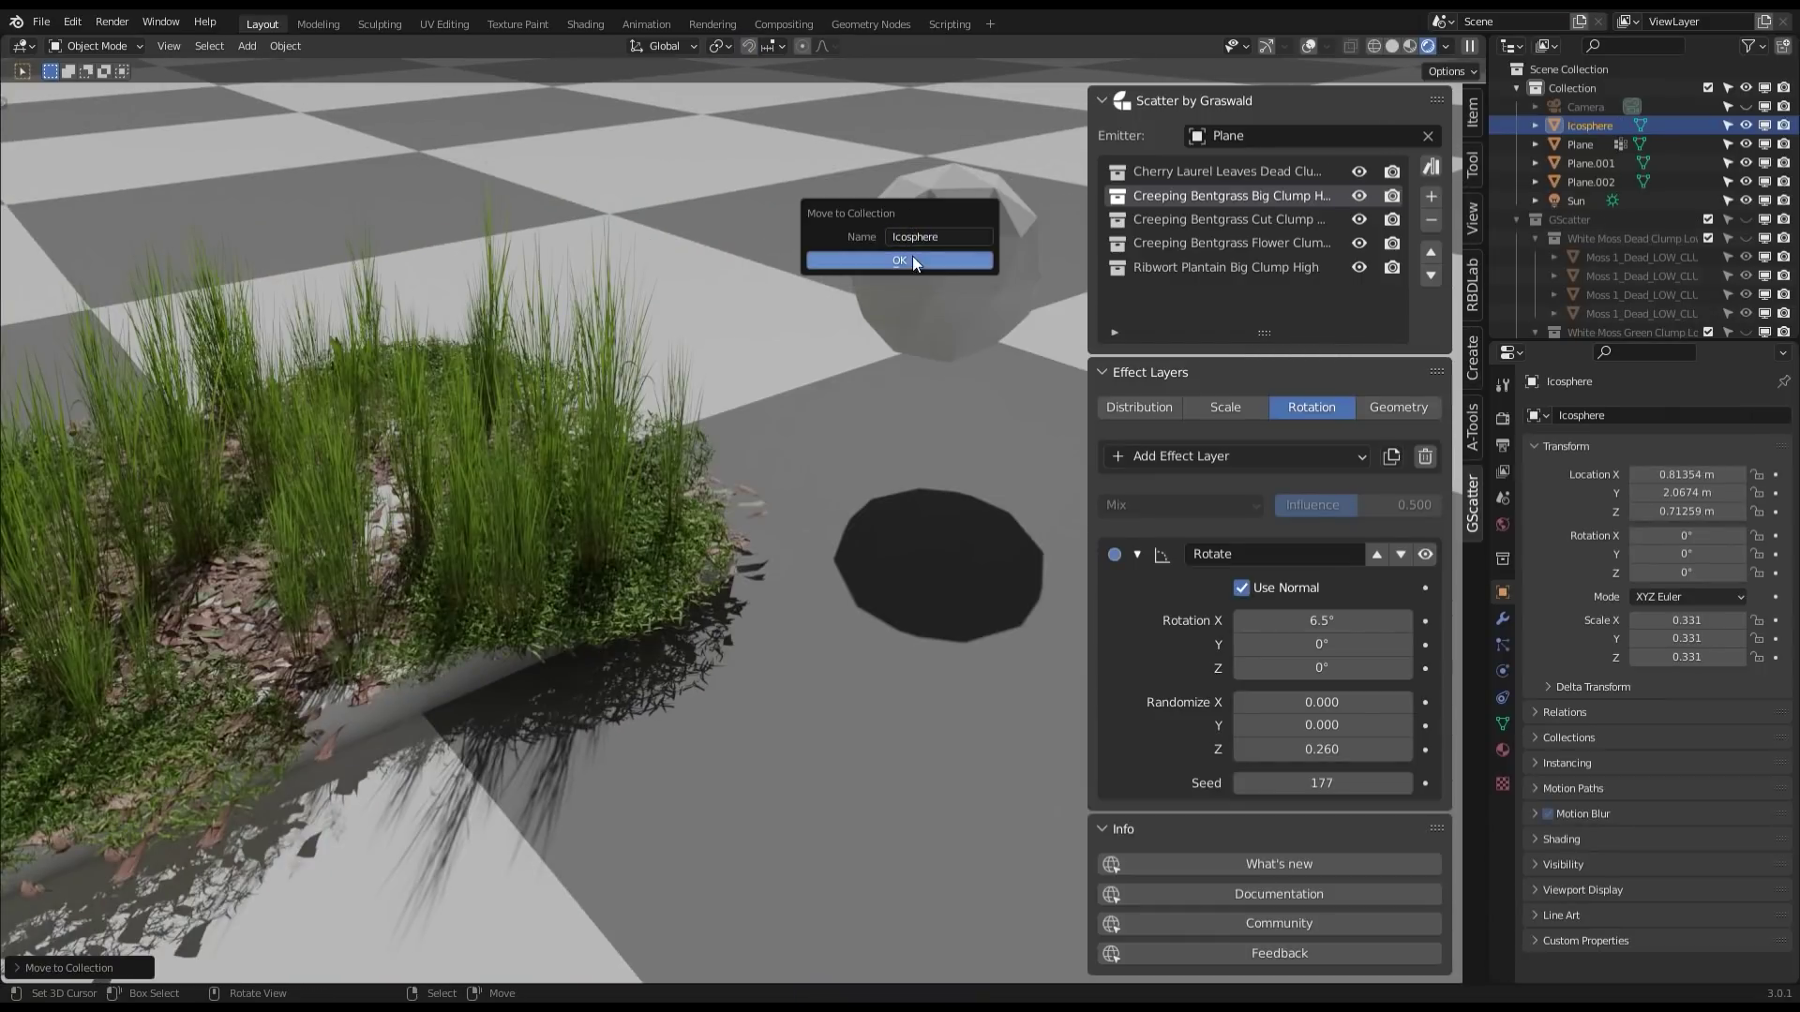